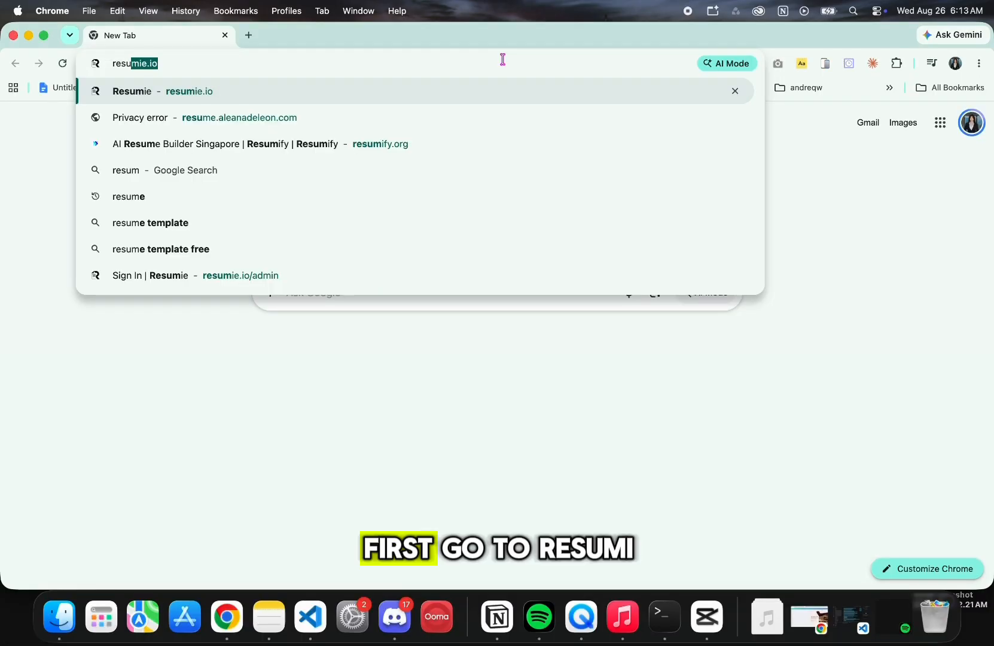
- Open resumie.io and go to its sign-in page
type("ie.io")
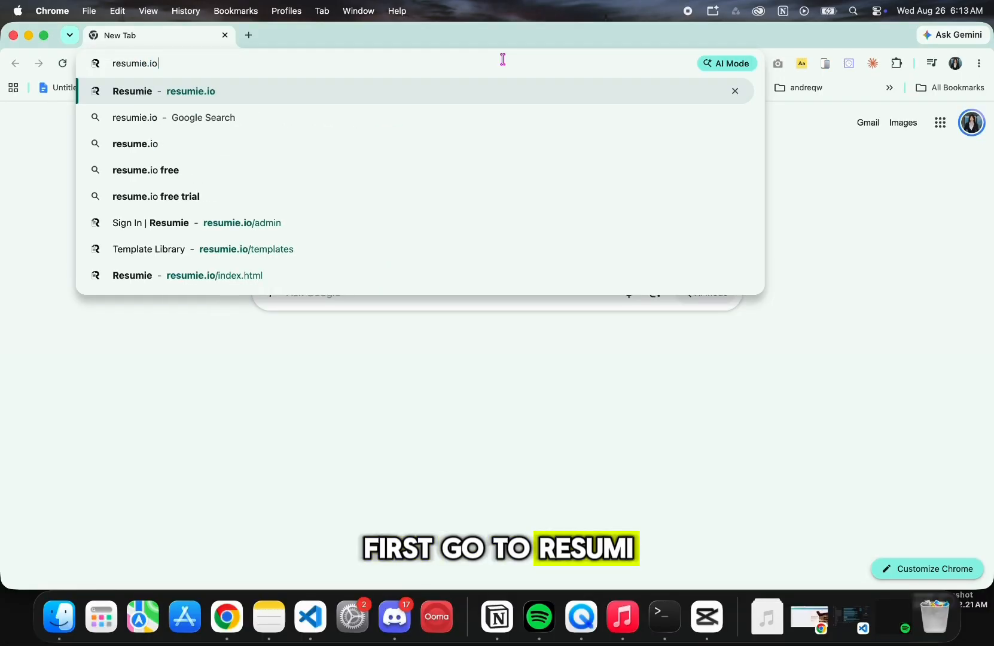
key("Return")
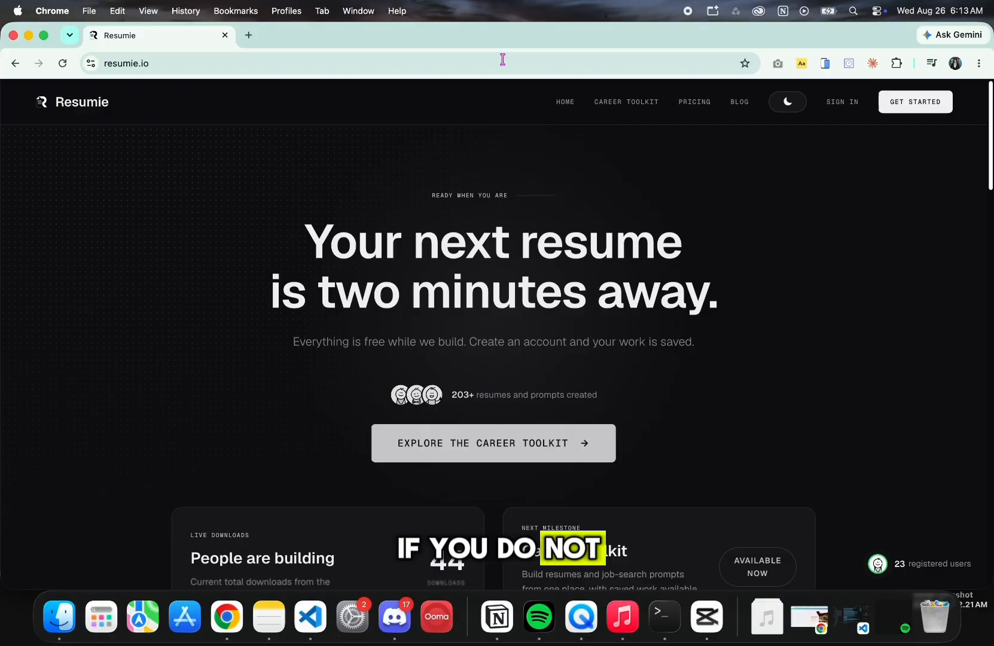
left_click(852, 103)
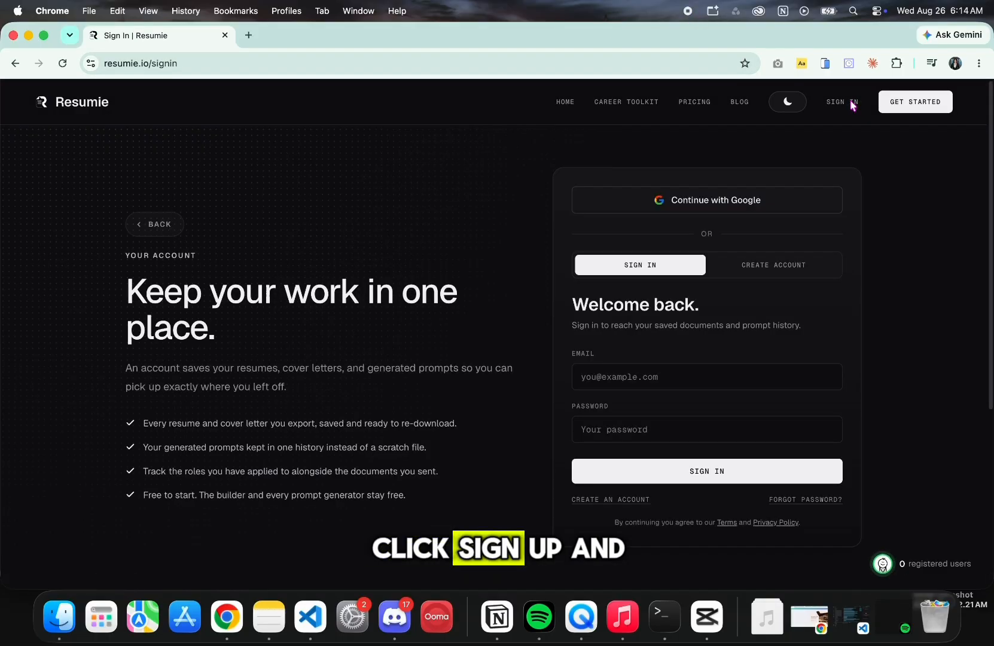
- View the account creation form and return to the sign-in form
left_click(802, 264)
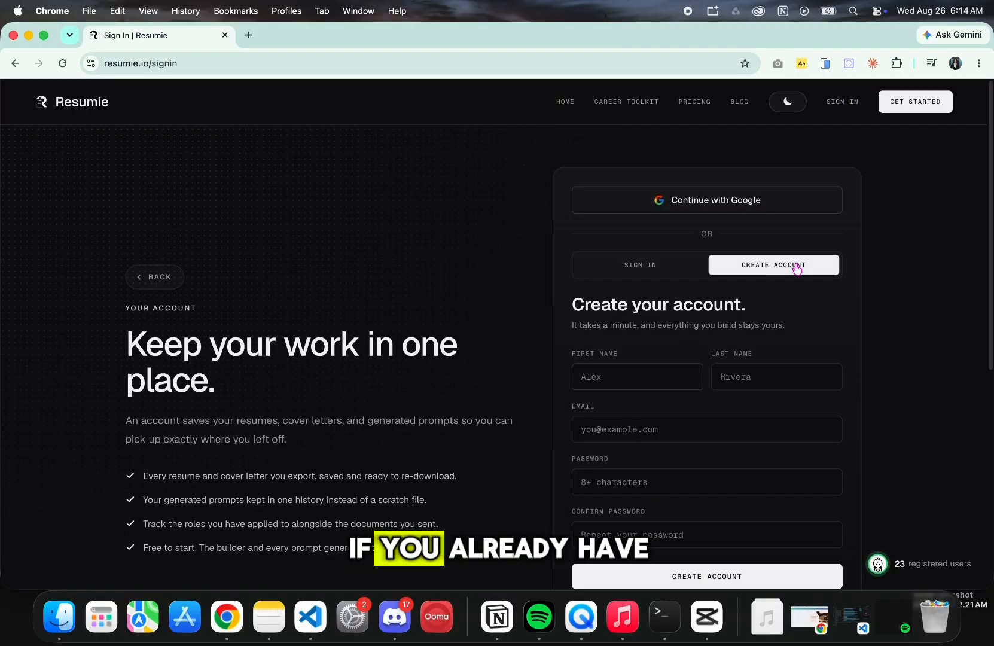
scroll(794, 264, "down", 3)
scroll(797, 266, "up", 1)
left_click(677, 267)
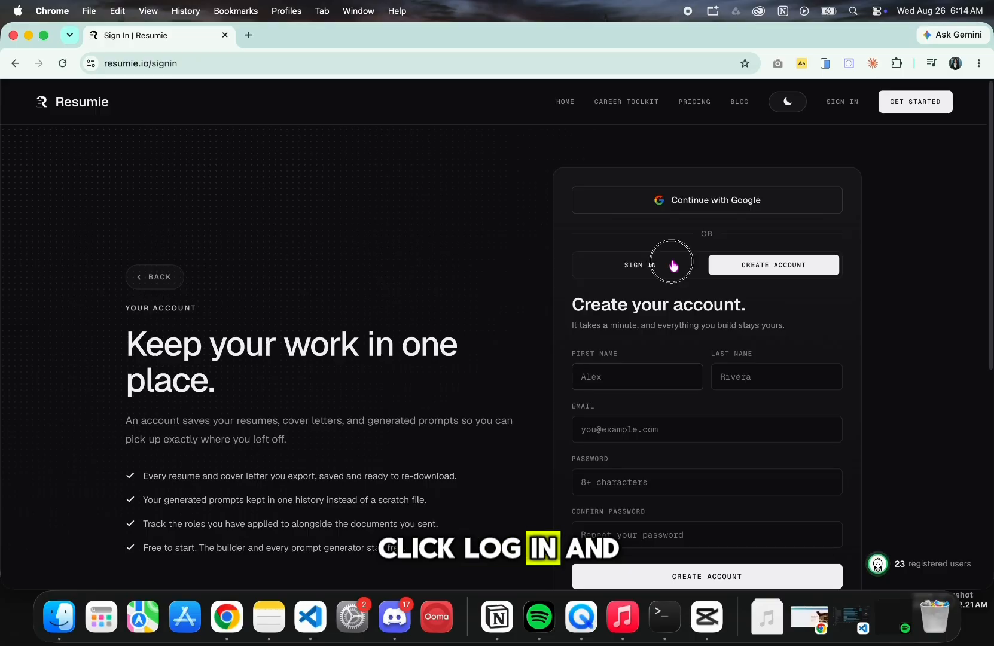
- Sign in with the Google account and open the prompt generators
left_click(697, 198)
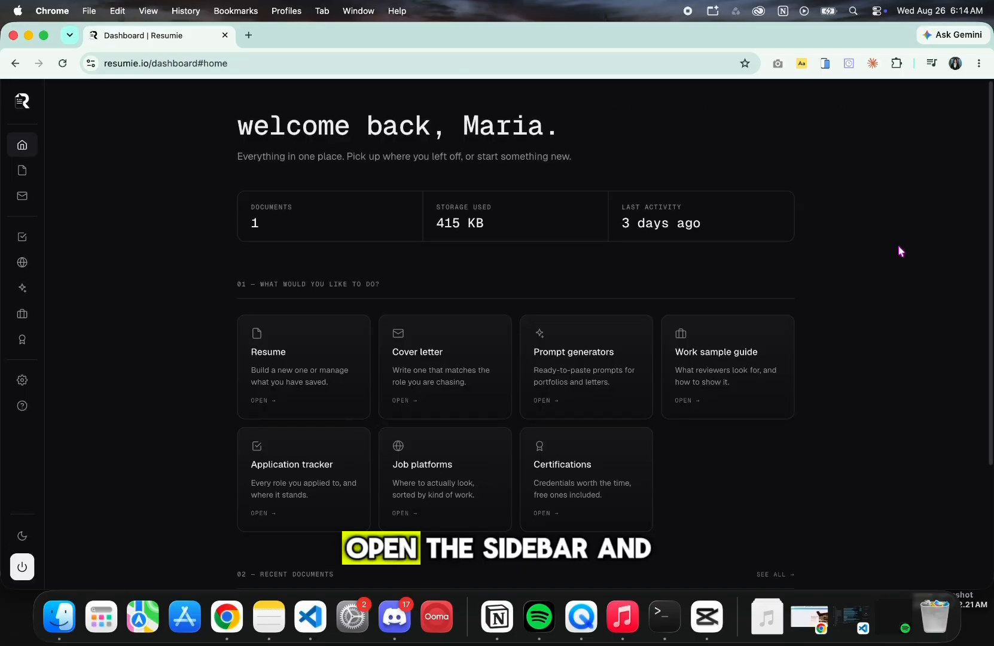
mouse_move(6, 184)
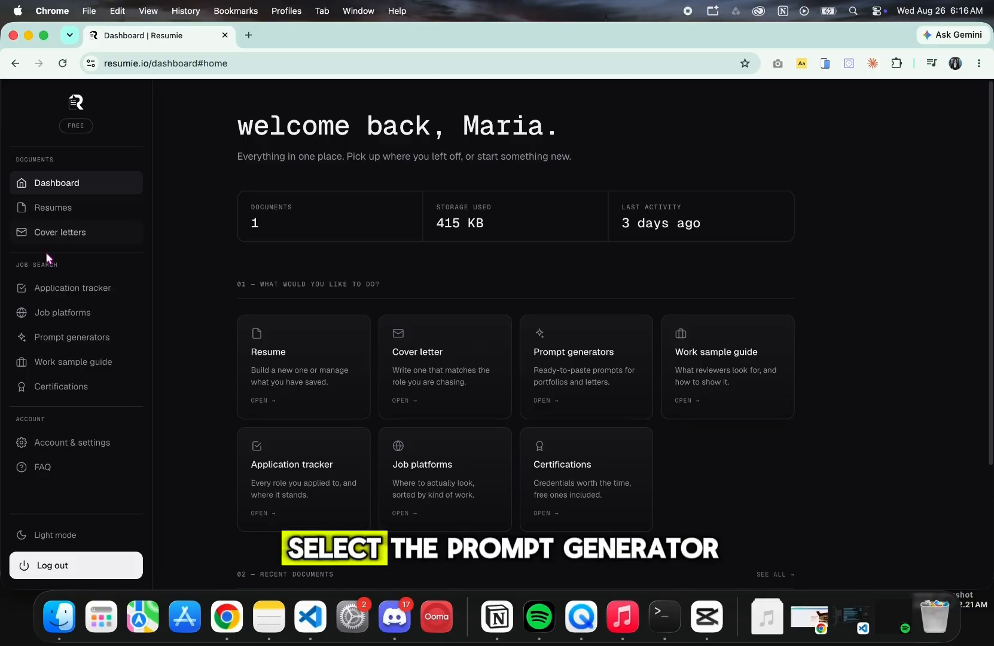
left_click(77, 334)
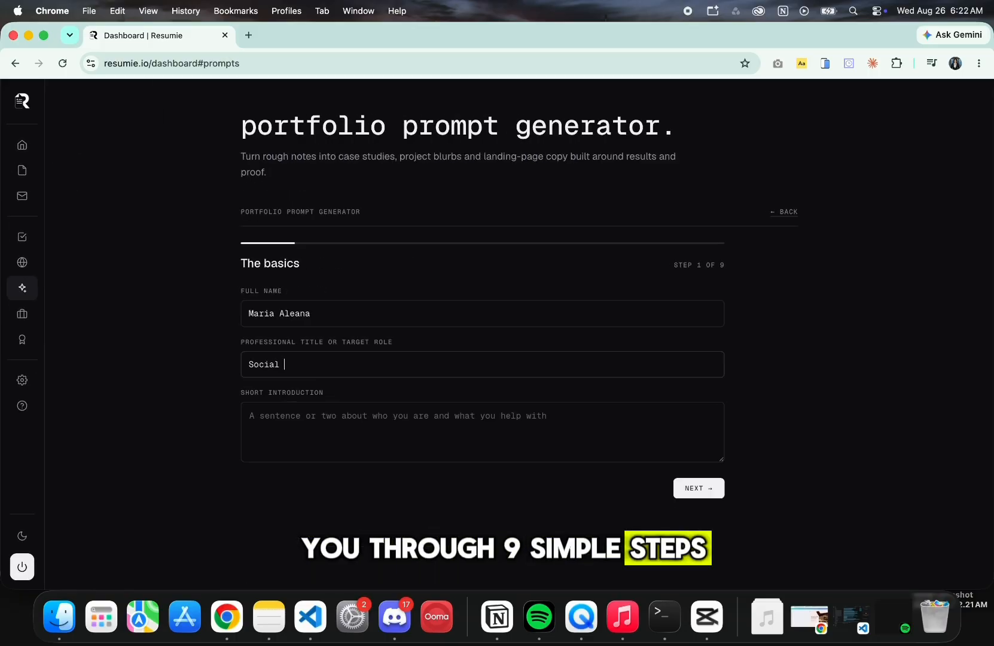
- Set the target role to Social Media Manager, add the prepared short introduction and continue to the next stage
type("Media Manager")
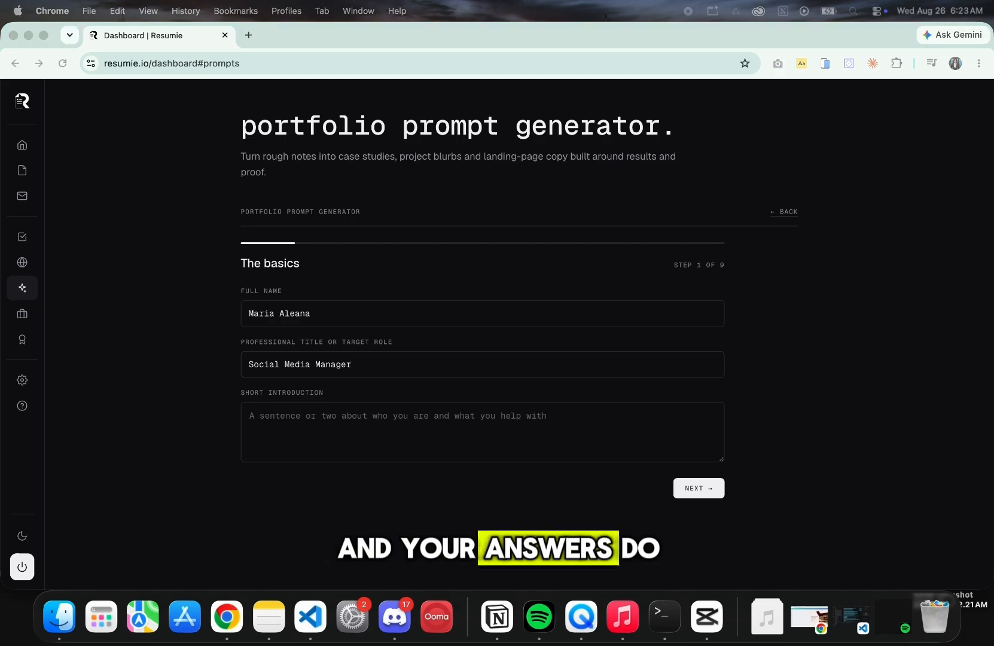
left_click(371, 419)
key("super+v")
left_click(699, 489)
- Enter "Beauty, skincare, fragrance, wellness, and lifestyle brands" as target clients, "Social Media Content Strategy" as the first service, and fill in services 2 and 3
left_click(378, 309)
type("Beauty, skincare, fragrance, wellness, and lifestyle brands")
left_click(302, 359)
type("Social Media Content Strategy")
left_click(320, 415)
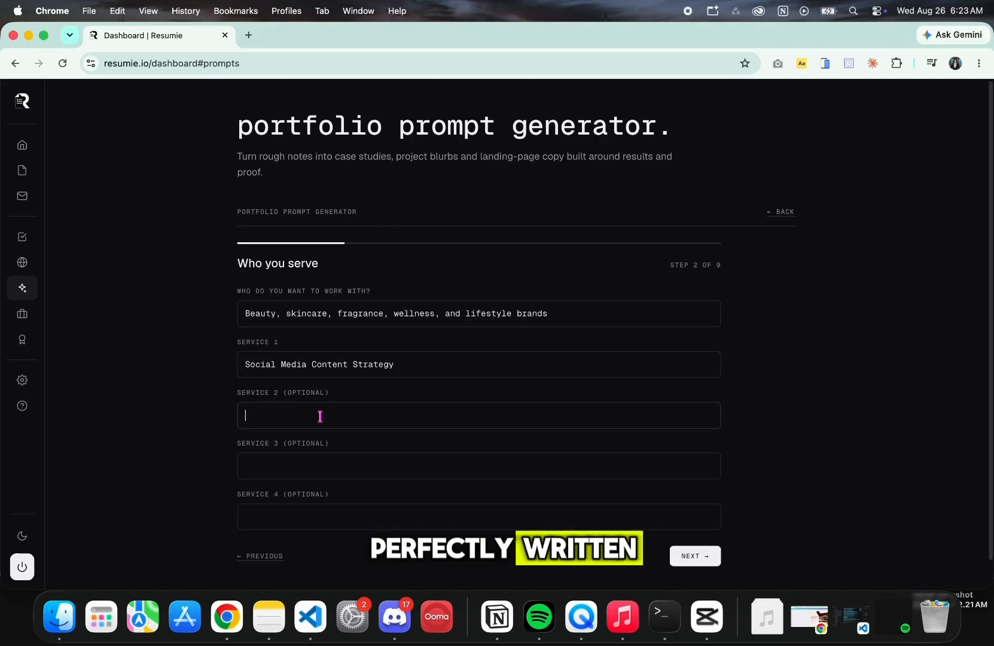
key("super+v")
left_click(325, 459)
key("super+v")
scroll(324, 460, "down", 1)
left_click(695, 526)
- Fill in the skills with content planning, content ideation, Canva design, caption writing, copywriting and the remaining skills through creative direction, and continue
left_click(371, 323)
type("Content planning, content ideation, Canva design, caption writing, copywriting, audience research, brand voice development, community management, social media scheduling, basic analytics, organization, and creative direction")
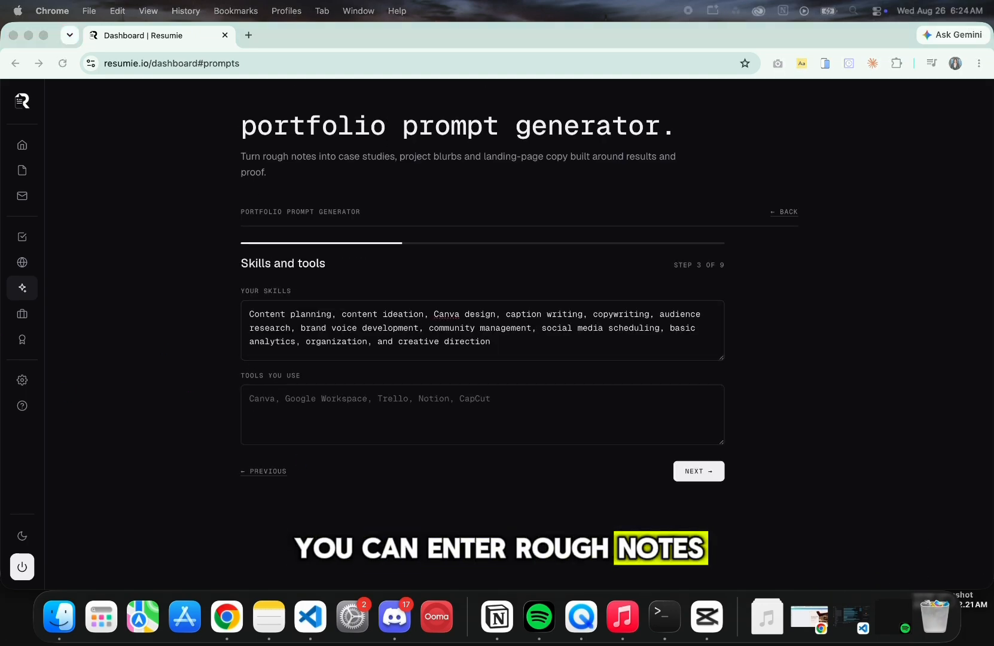
left_click(703, 471)
- Paste the prepared answer into the fourth stage's text box and continue to the projects stage
left_click(389, 329)
key("super+v")
left_click(707, 392)
- Name the first project "Glow Theory Skincare Launch Campaign" and describe the self-initiated campaign made and the fictional skincare brand it was for
left_click(371, 277)
type("Glow Theory Skincare Launch Campaign")
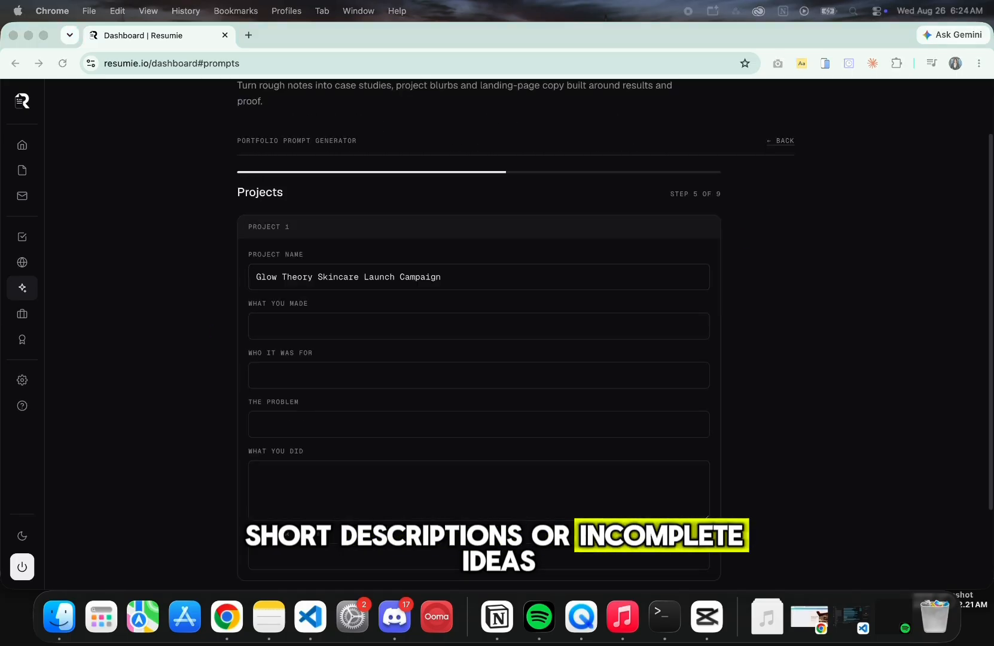
left_click(371, 326)
key("super+v")
key("super+v")
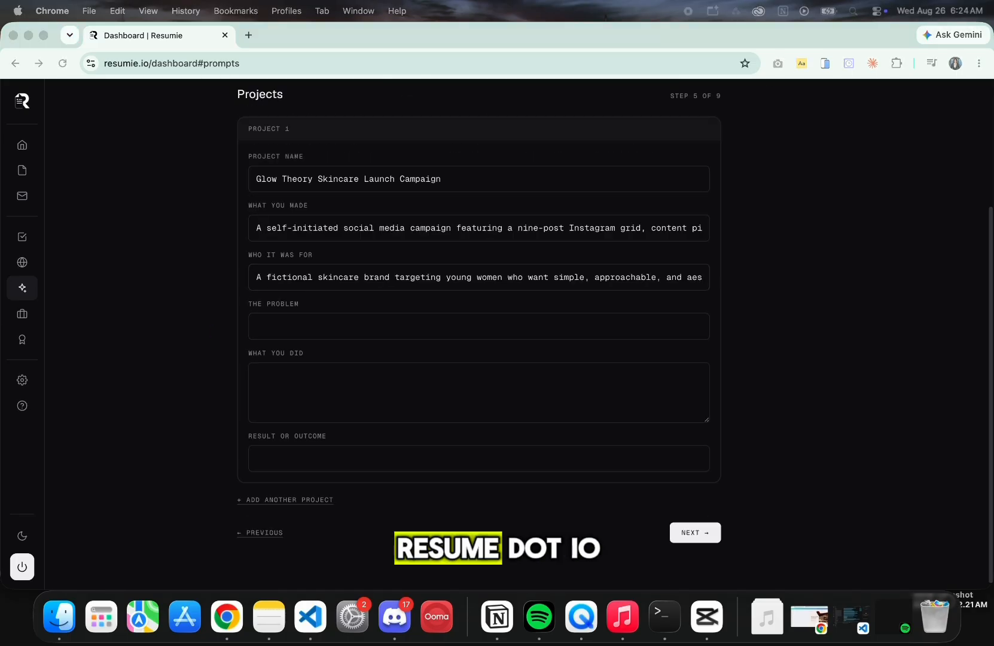
- Describe the project's problem and the research, brand voice, content pillars, captions, graphics and publishing calendar work done, and continue to the next stage
left_click(478, 326)
key("super+v")
left_click(478, 392)
type("I researched the target audience, developed the brand voice, created content pillars, planned the launch campaign, wrote sample captions, designed the social media graphics, and organized the content into a two-week publishing calendar.")
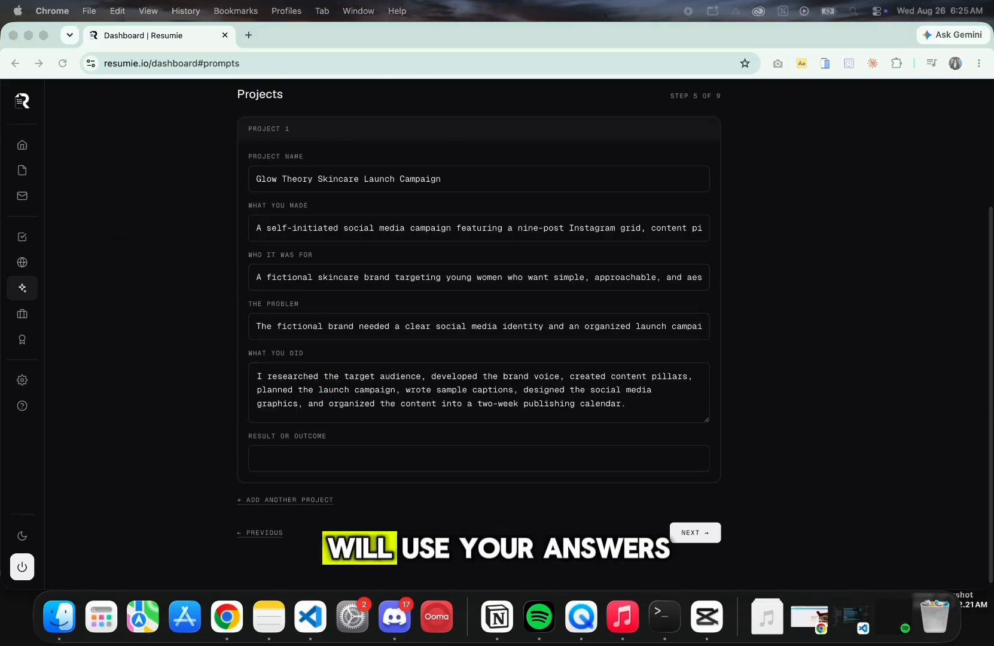
left_click(695, 533)
- Enter the HubSpot Social Media Marketing Certification as proof, fill in the work style, set the brand vibe to Other and continue
left_click(483, 330)
type("I have completed a HubSpot Social Media Marketing Certification and I am building a collection of self-initiated social media projects for beauty and lifestyle brands.")
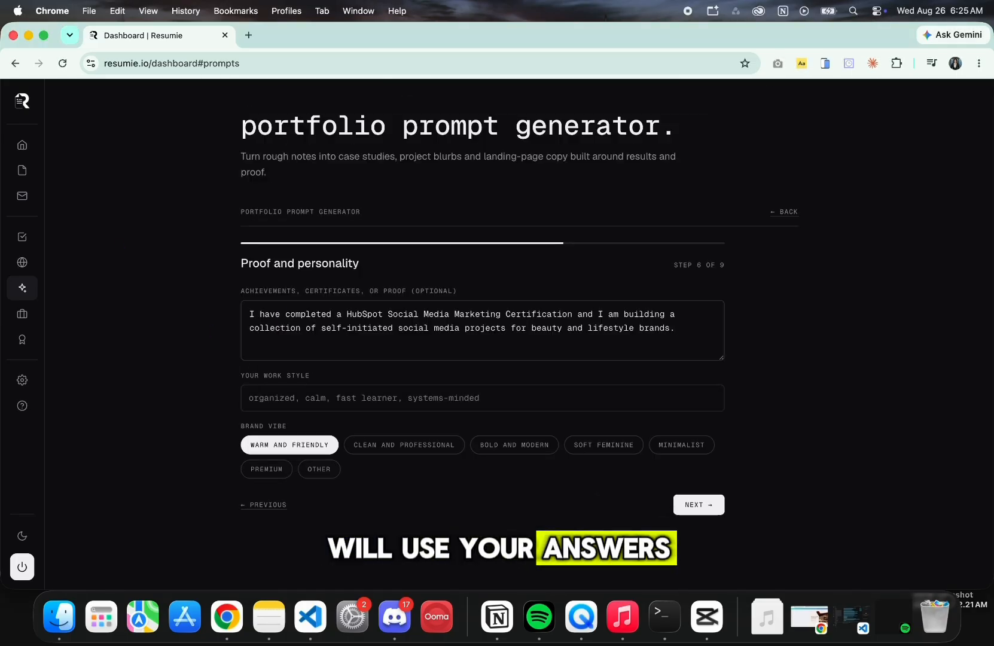
left_click(483, 398)
key("super+v")
left_click(319, 469)
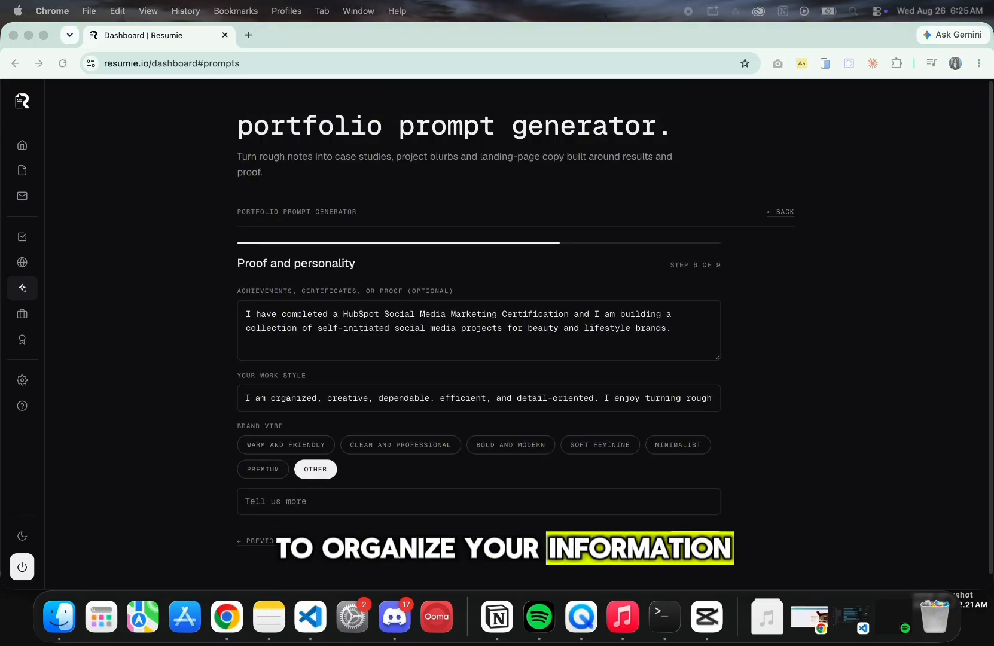
left_click(695, 538)
- Have the colors and design style chosen automatically, and state that a headshot, personal photos, a logo and project visuals are available
scroll(122, 560, "down", 2)
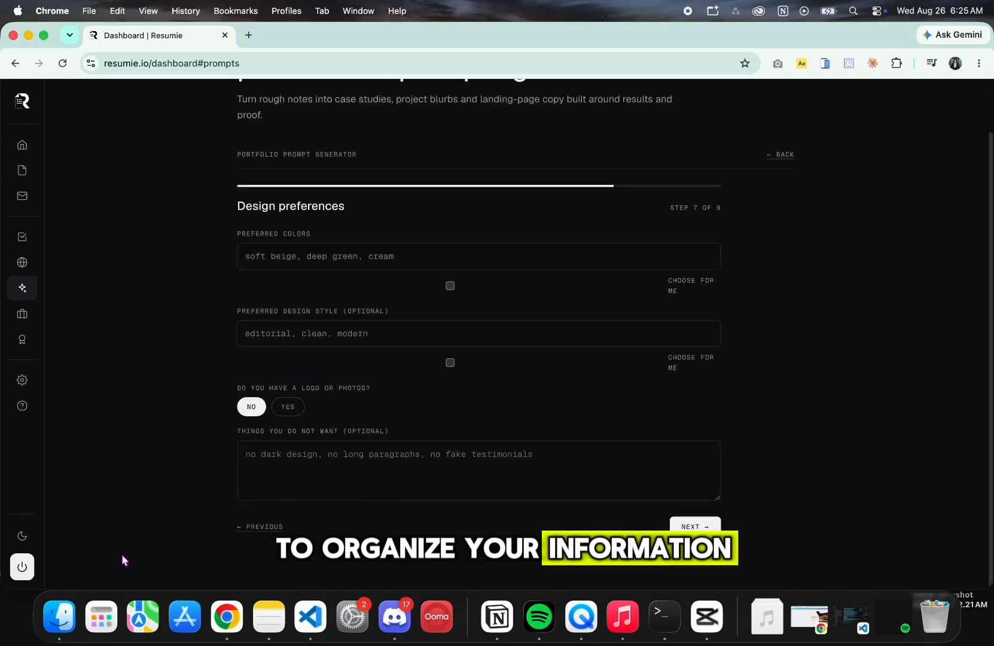
left_click(450, 285)
left_click(450, 363)
left_click(288, 407)
left_click(479, 438)
key("super+v")
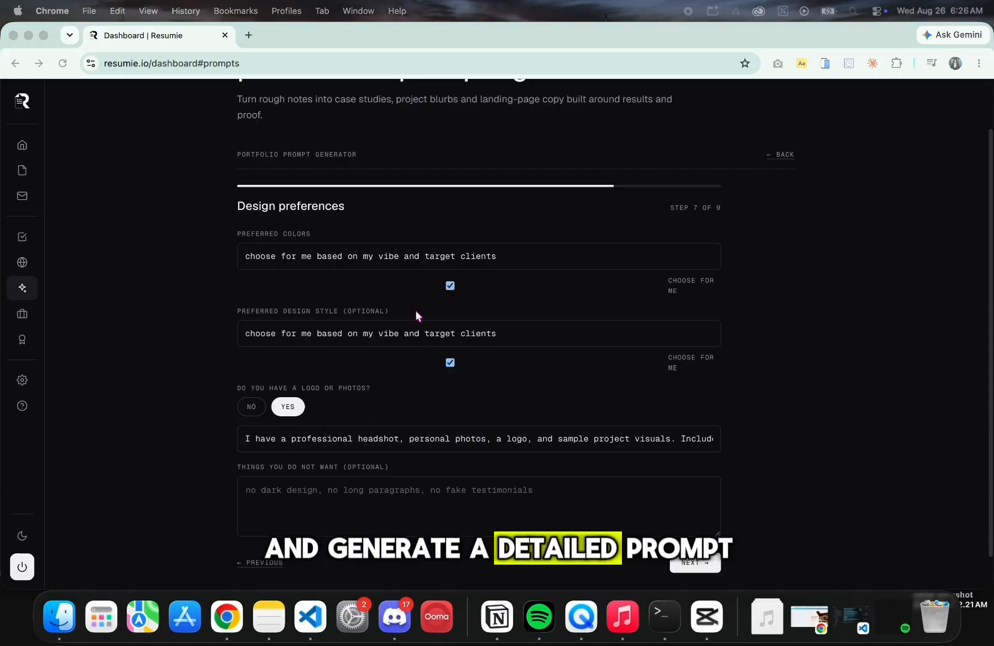
scroll(417, 316, "down", 1)
left_click(696, 527)
- Fill in the contact email and set the location to Manila, Philippines
scroll(559, 202, "down", 2)
left_click(479, 183)
key("super+v")
type("Manila, Phili")
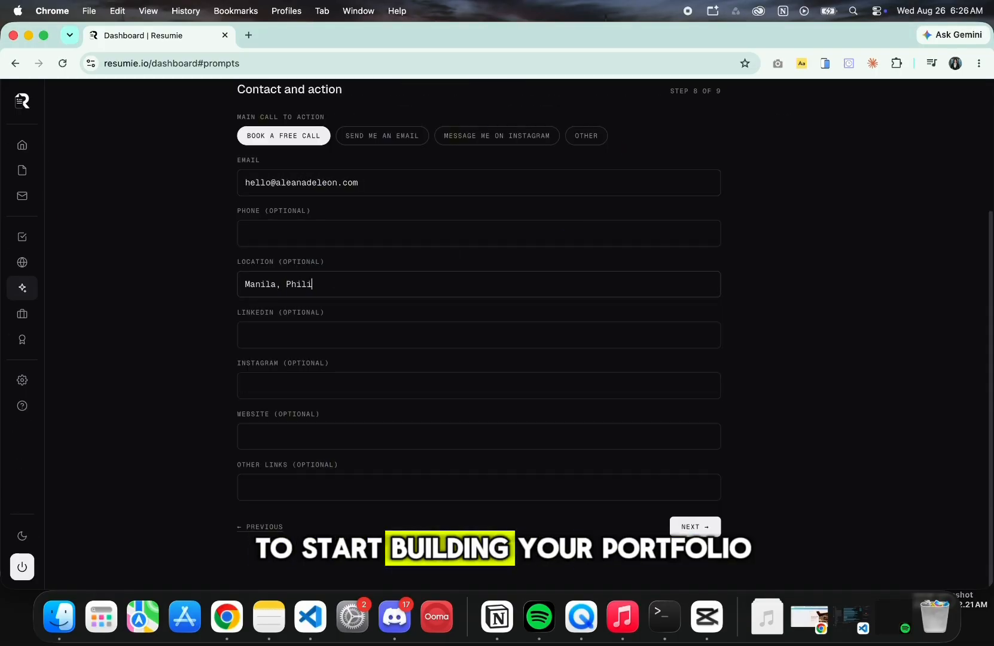
type("ppines")
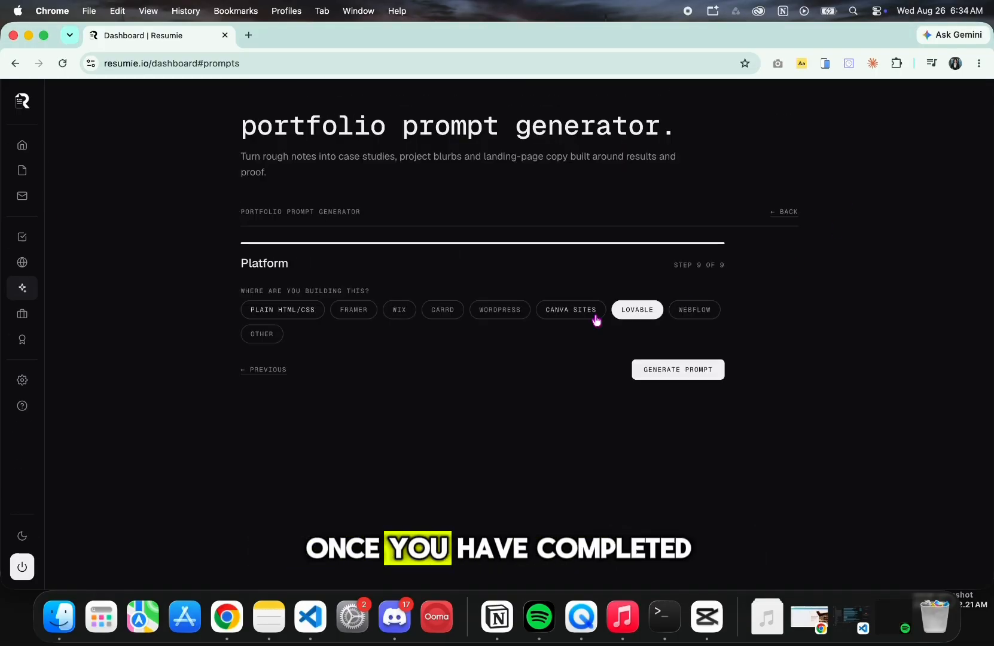
- Review the answers back to the projects stage and return to the platform stage
left_click(262, 375)
scroll(353, 362, "down", 3)
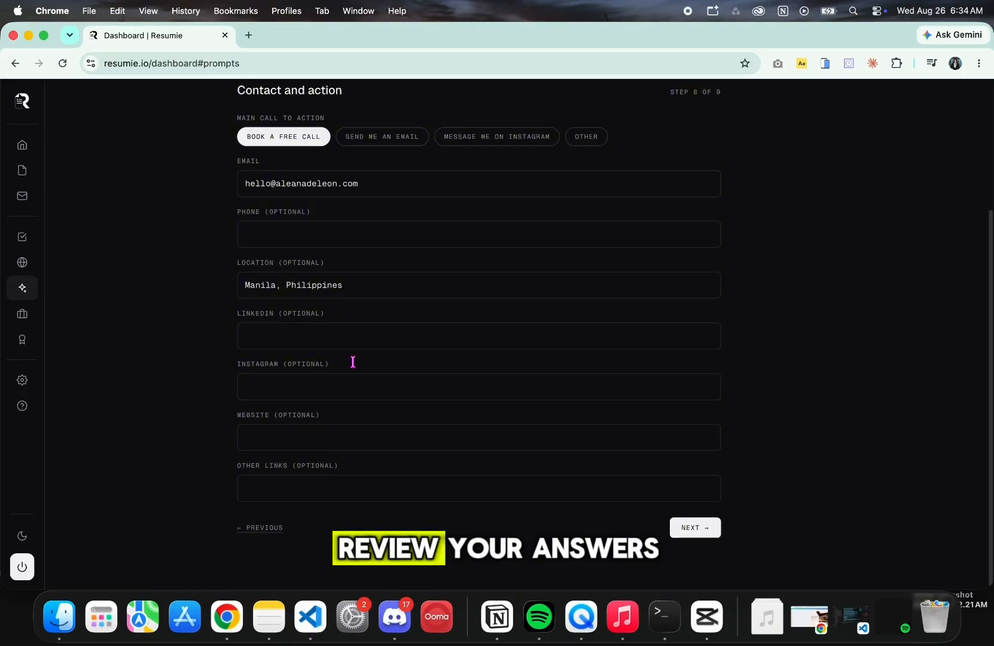
left_click(264, 529)
left_click(266, 528)
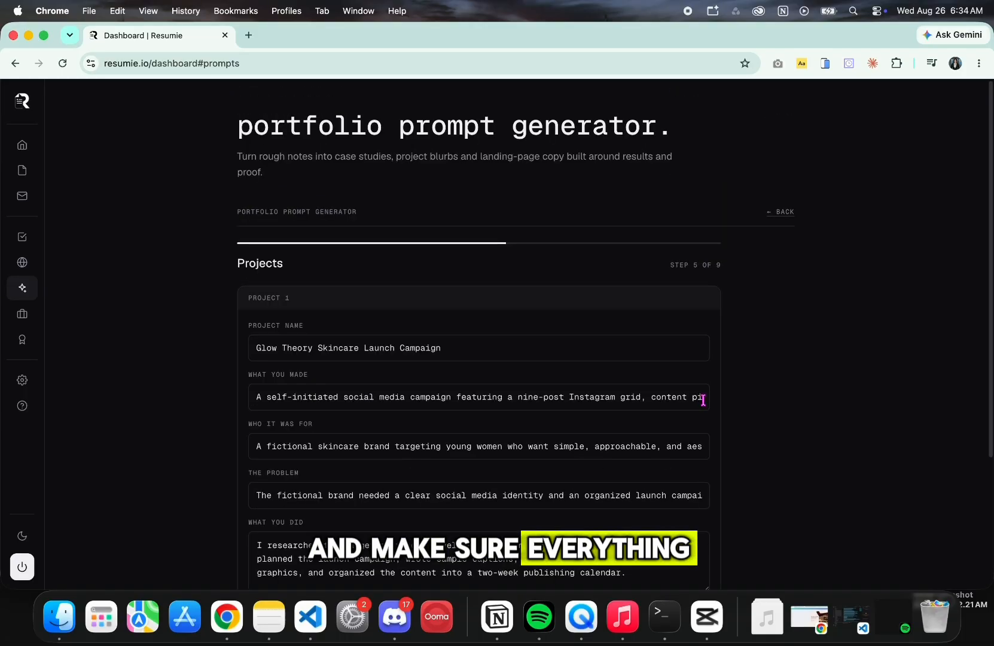
scroll(703, 399, "down", 3)
left_click(678, 522)
left_click(688, 526)
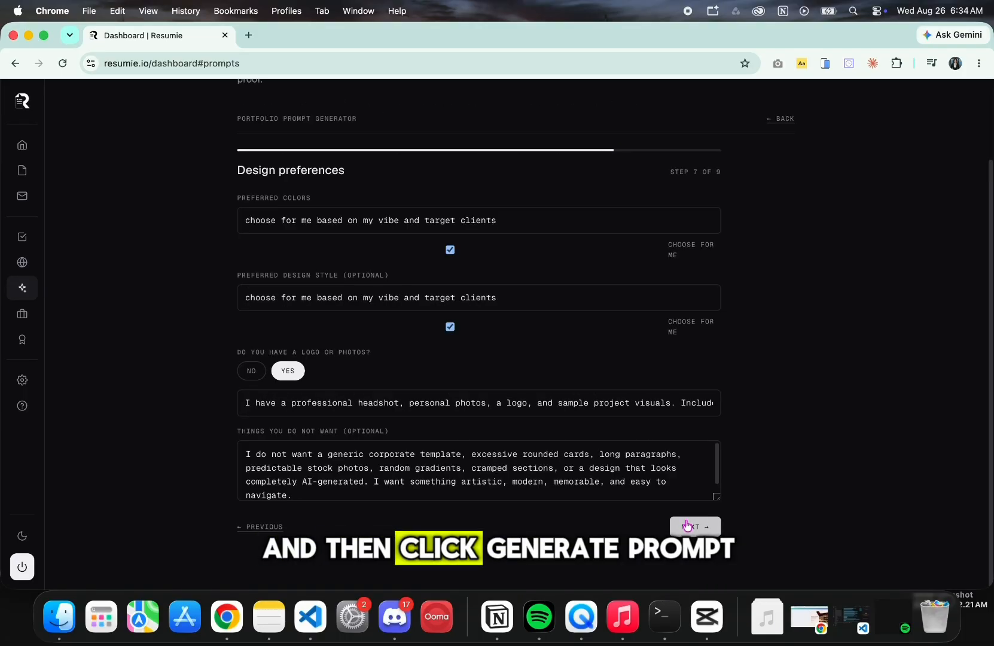
left_click(688, 526)
left_click(686, 525)
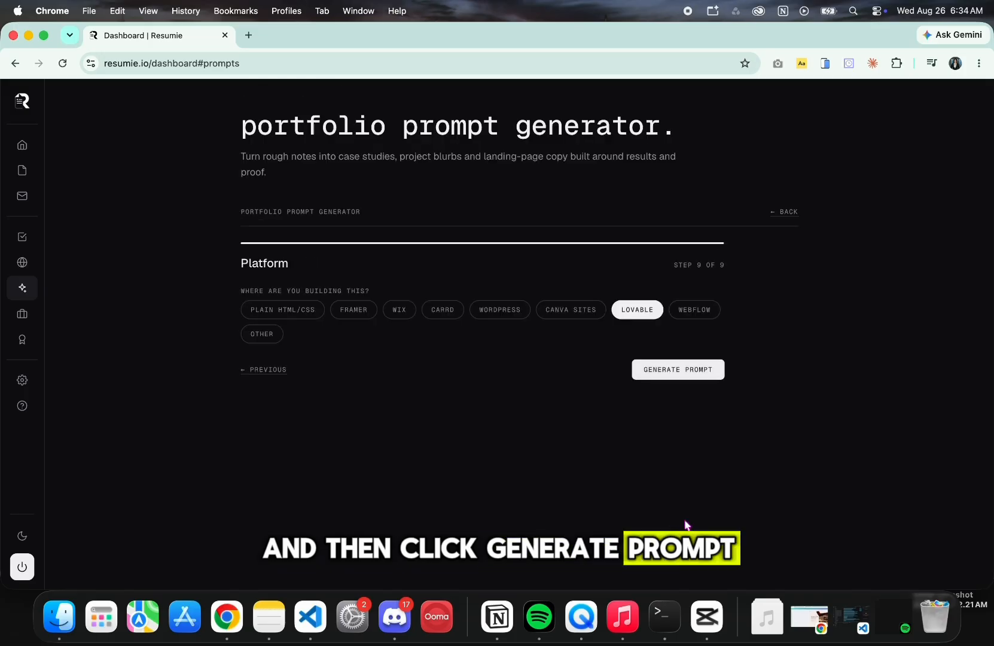
- Generate the portfolio prompt and submit a five-star rating for it
left_click(677, 376)
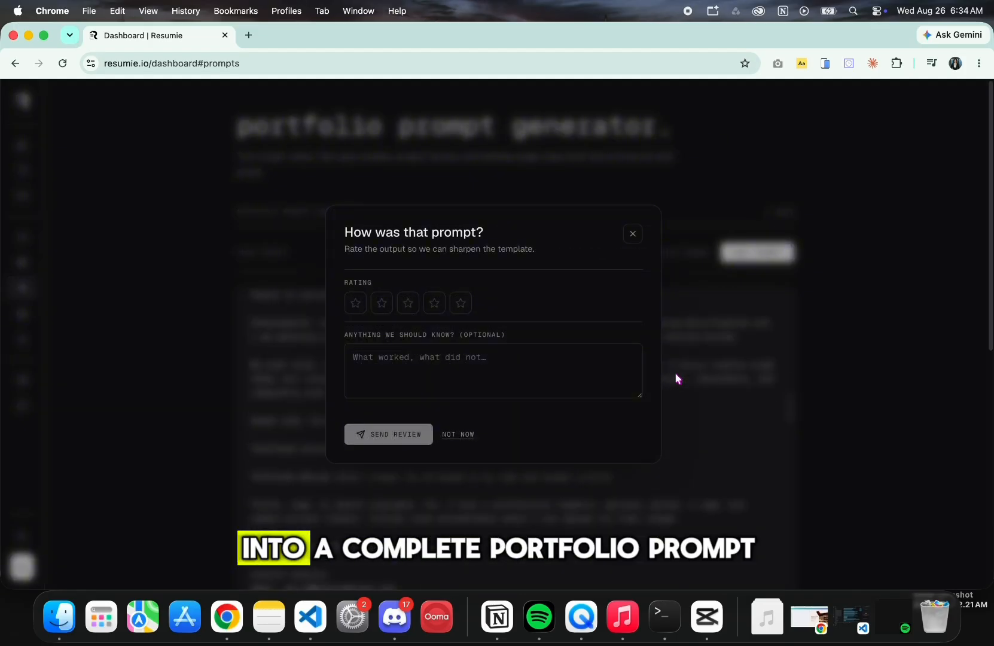
left_click(467, 309)
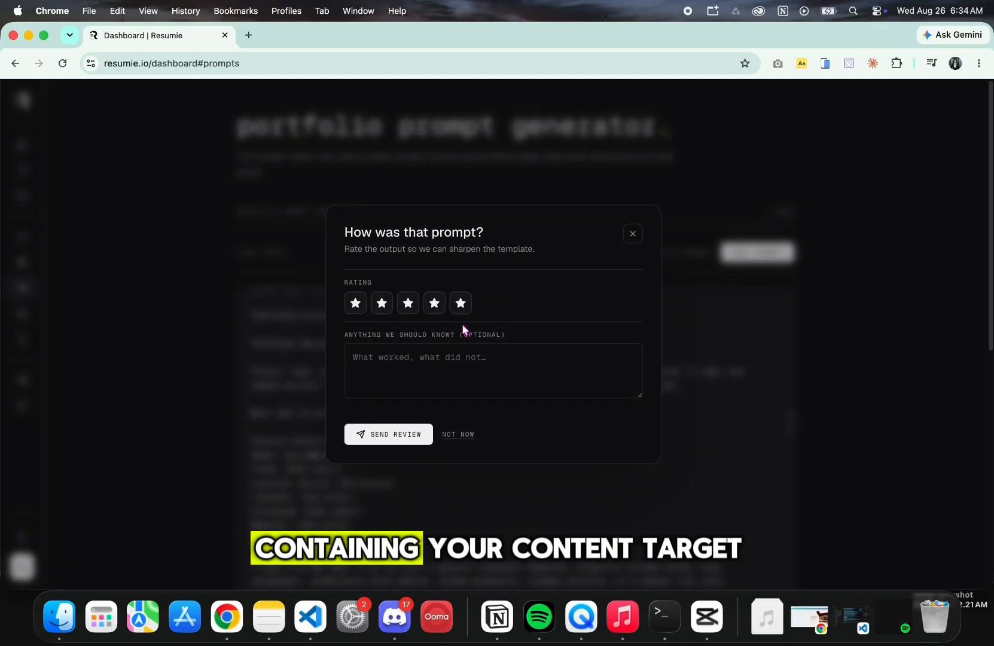
left_click(409, 443)
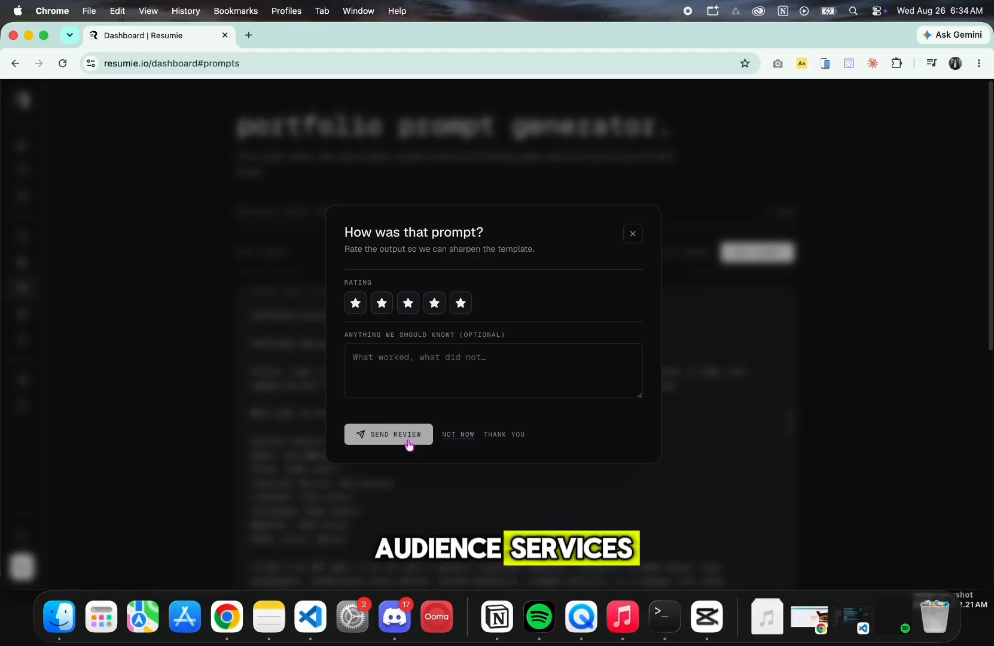
- Read through the generated portfolio prompt and copy it
scroll(734, 365, "down", 14)
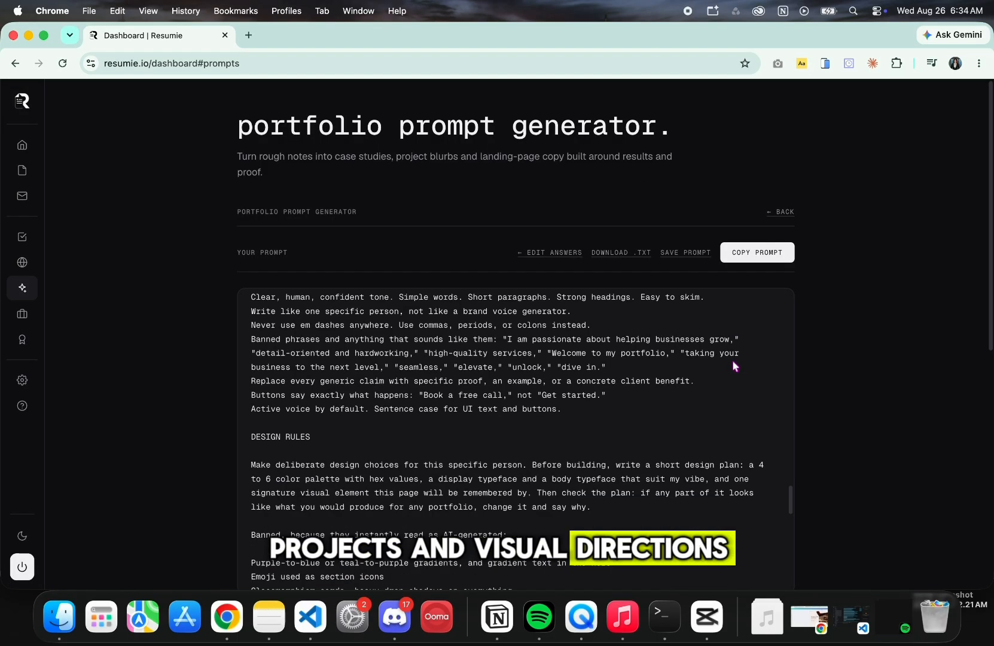
scroll(721, 377, "up", 16)
scroll(718, 378, "down", 20)
scroll(719, 379, "down", 6)
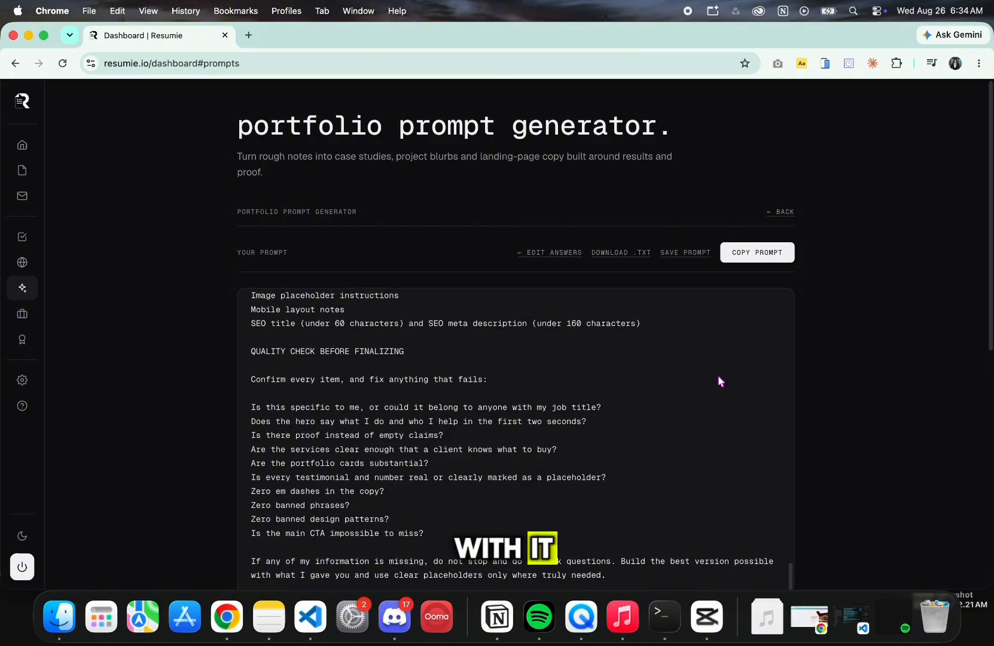
scroll(736, 329, "up", 15)
left_click(772, 254)
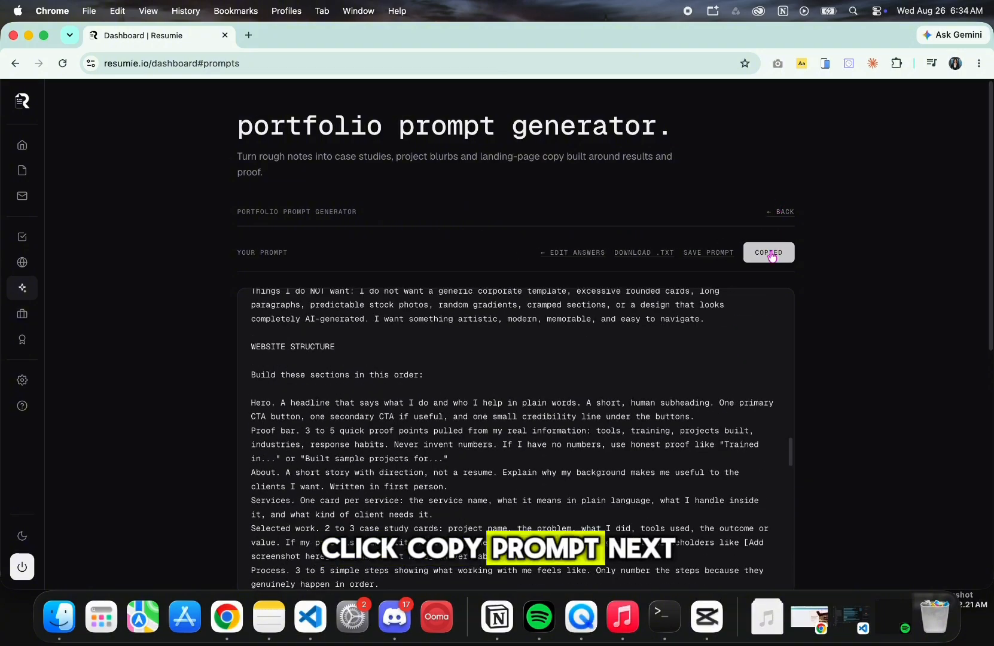
- Open lovable.dev in a new tab and paste the copied portfolio prompt into the build chat box
left_click(249, 35)
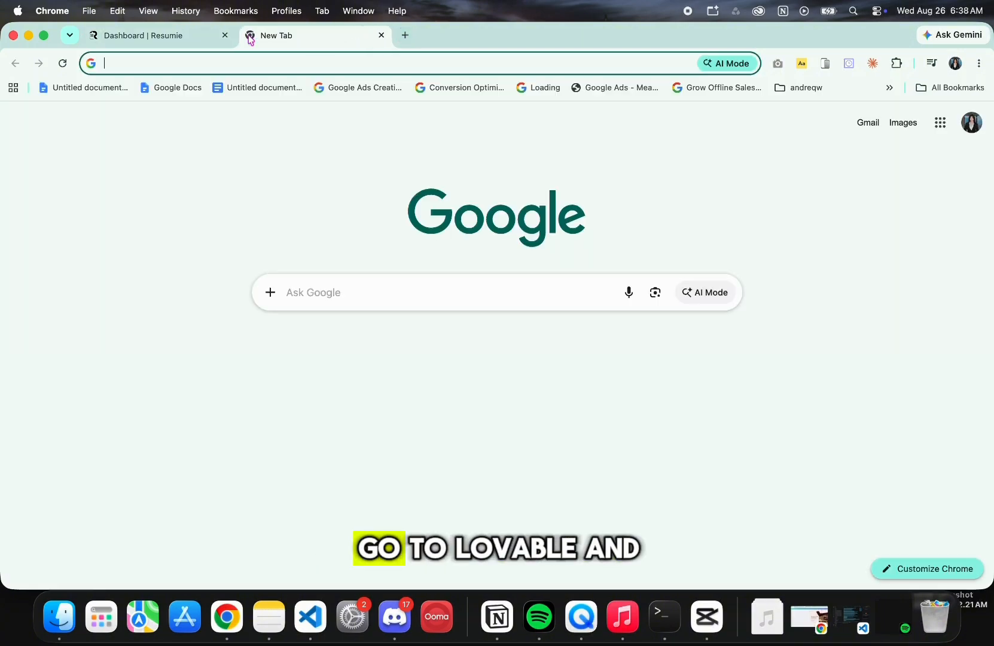
type("lova")
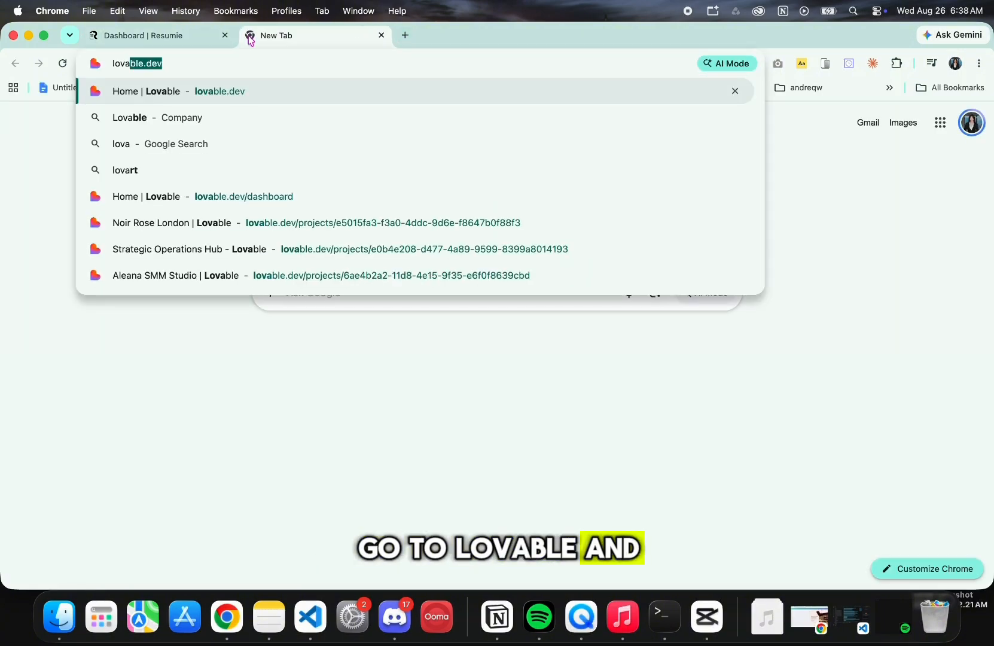
type("ble.de")
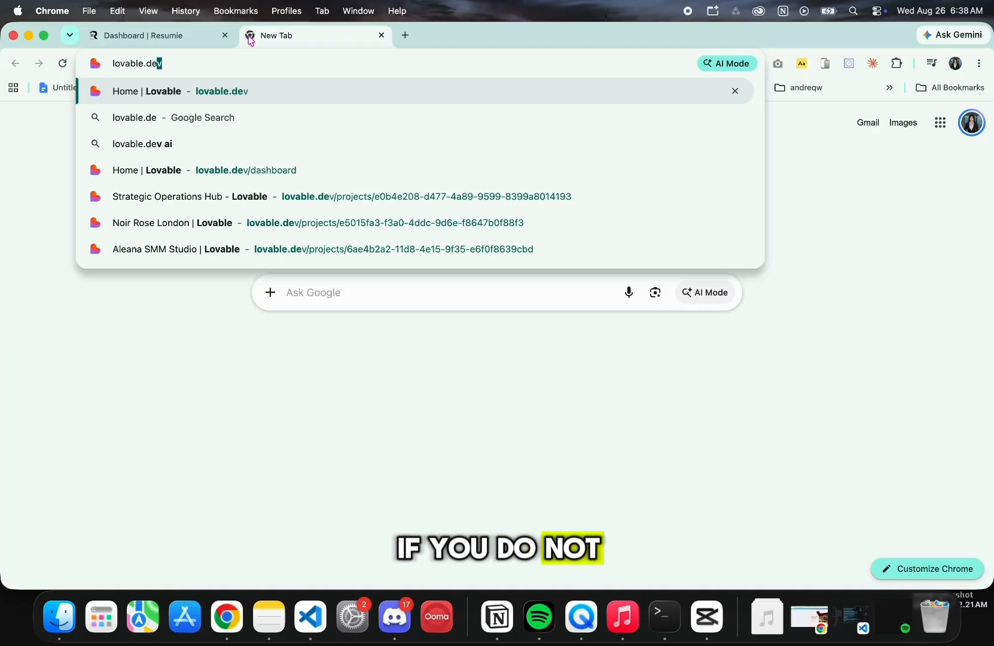
key("Return")
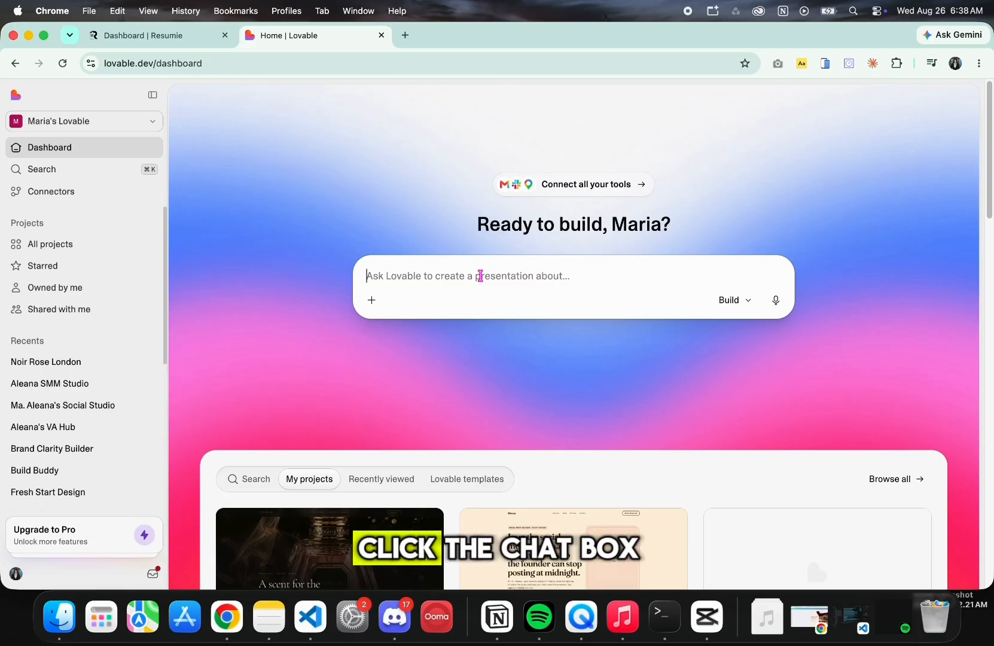
left_click(480, 276)
key("super+v")
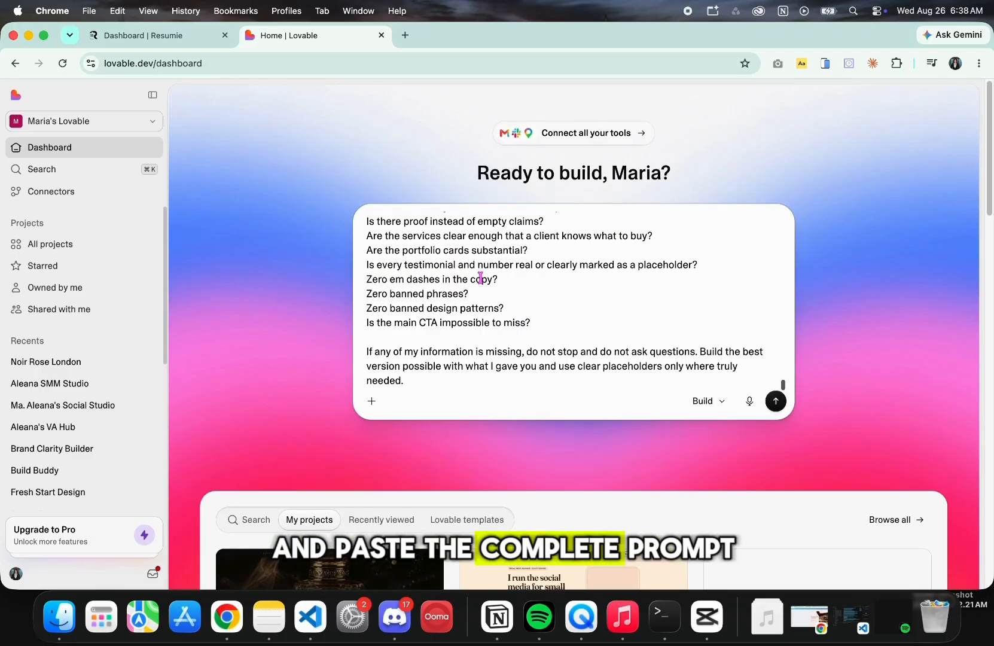
- Submit the pasted portfolio prompt to build the site and look through the generated portfolio preview
left_click(776, 401)
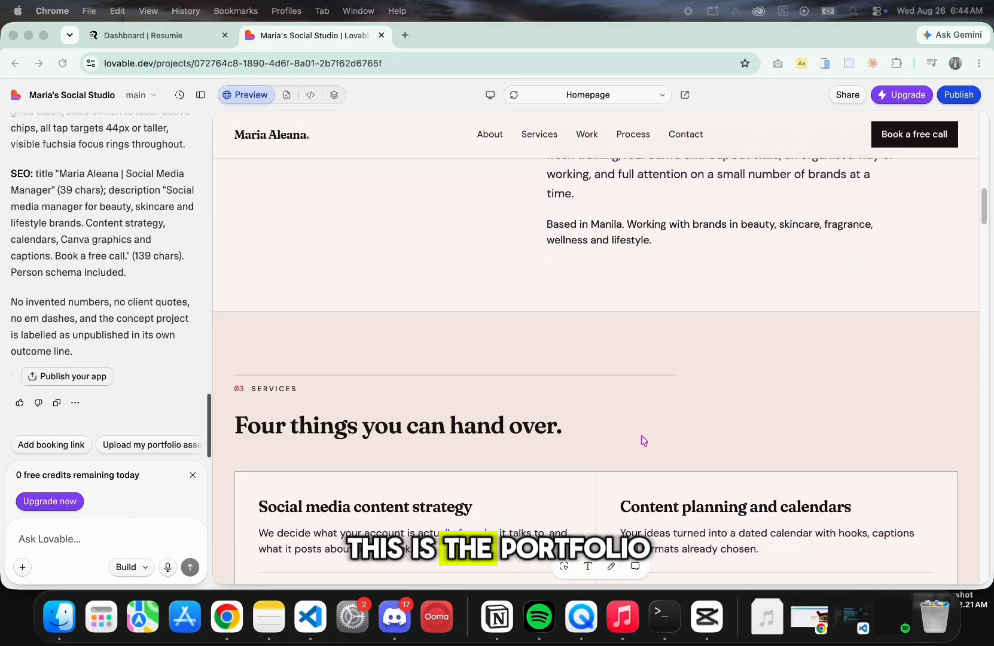
scroll(641, 440, "down", 10)
scroll(643, 441, "down", 20)
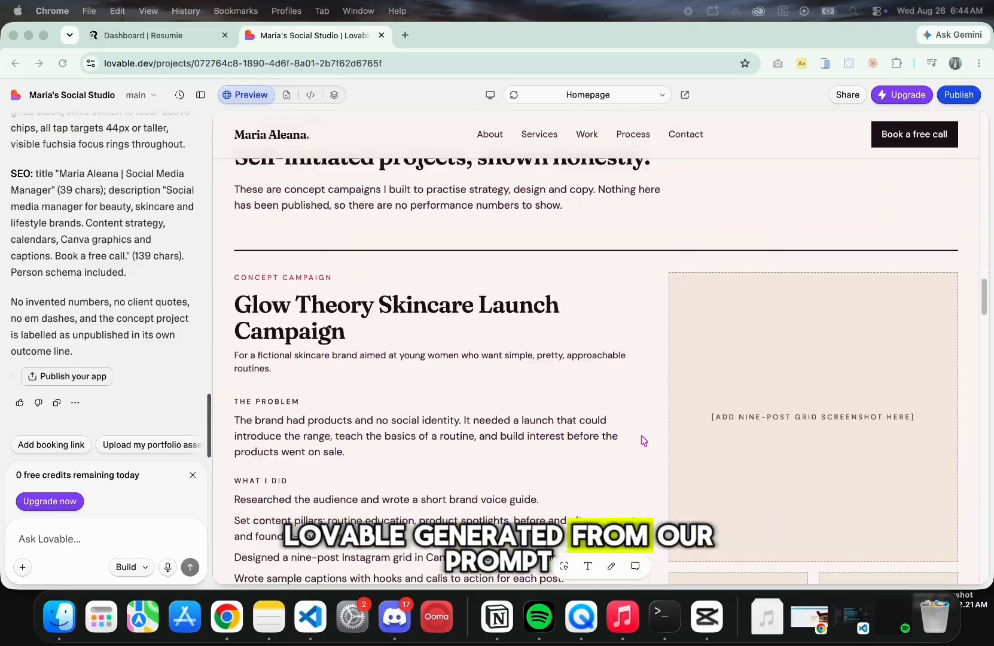
scroll(643, 441, "up", 10)
scroll(644, 441, "up", 6)
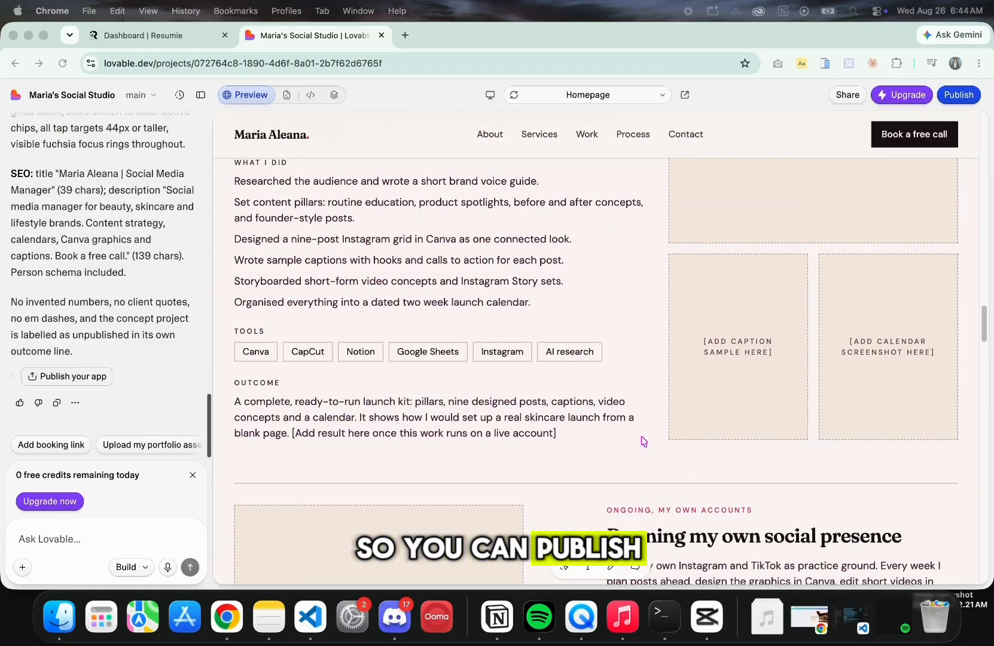
scroll(644, 439, "down", 15)
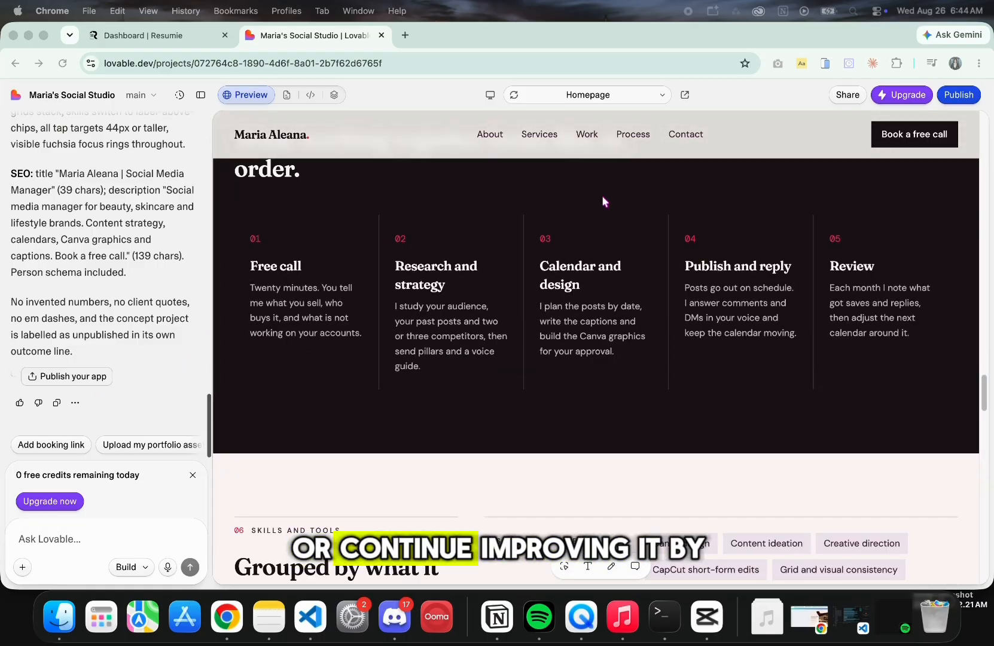
- Check the site's publishing options, close them without publishing and look over the about and services sections of the preview
left_click(941, 102)
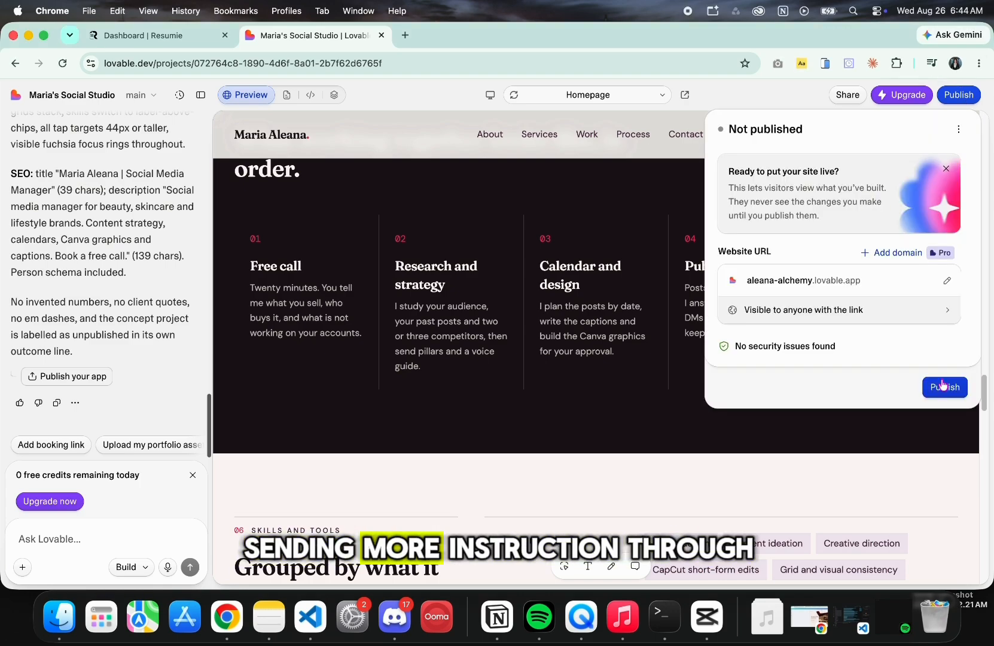
left_click(469, 355)
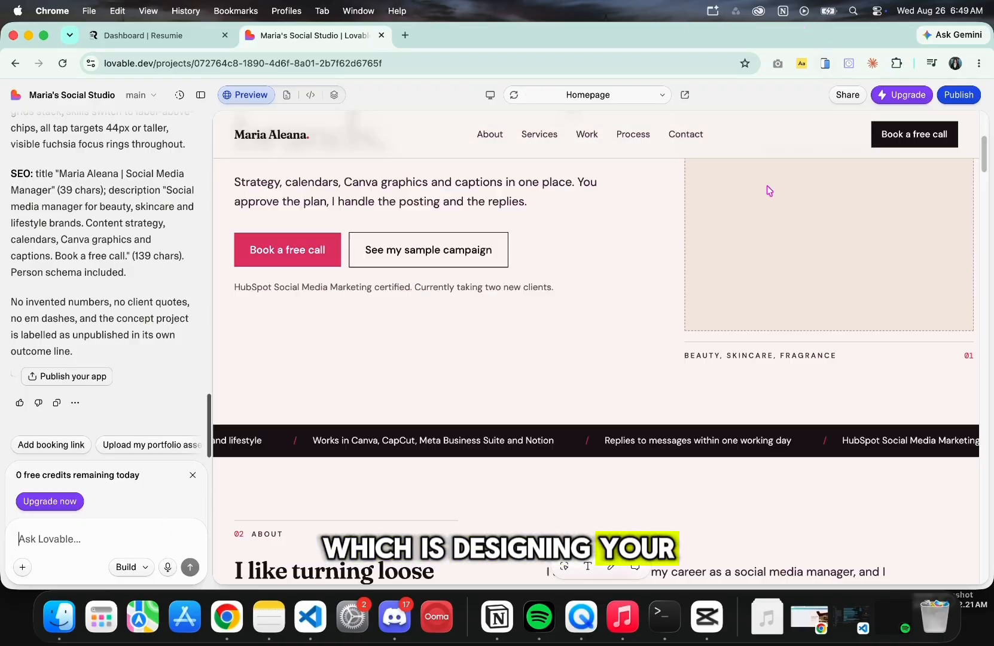
scroll(767, 191, "down", 10)
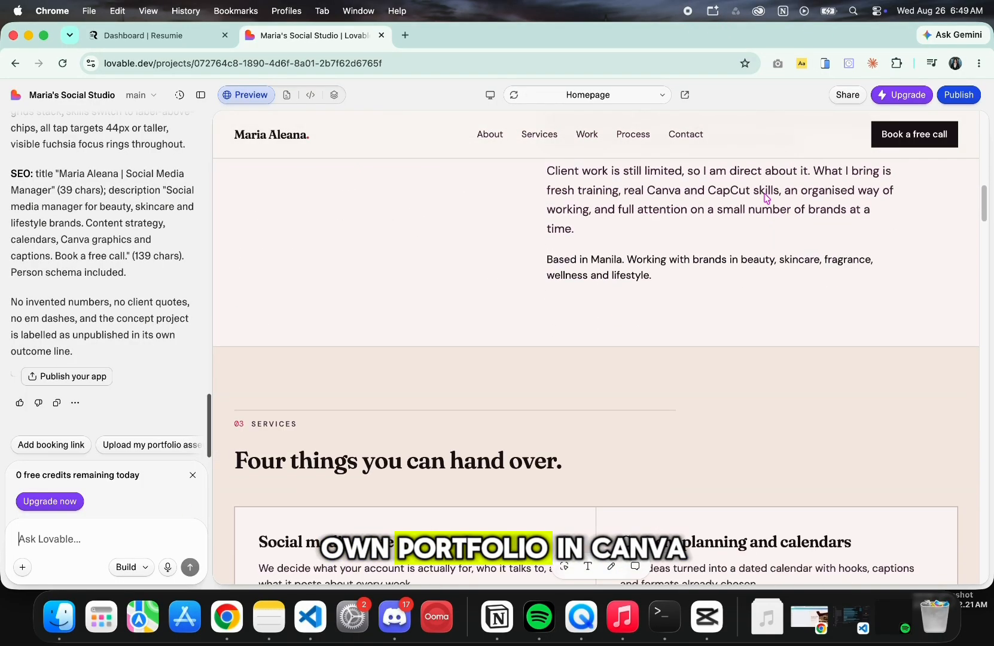
scroll(763, 196, "down", 6)
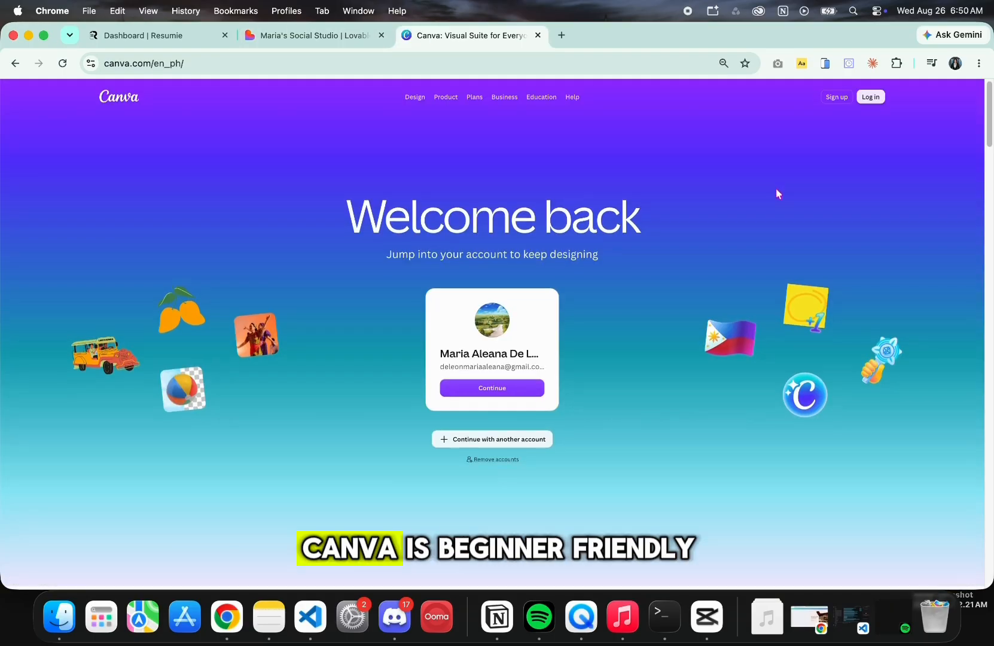
- Look through the Canva homepage from the welcome section to the footer
scroll(776, 193, "down", 10)
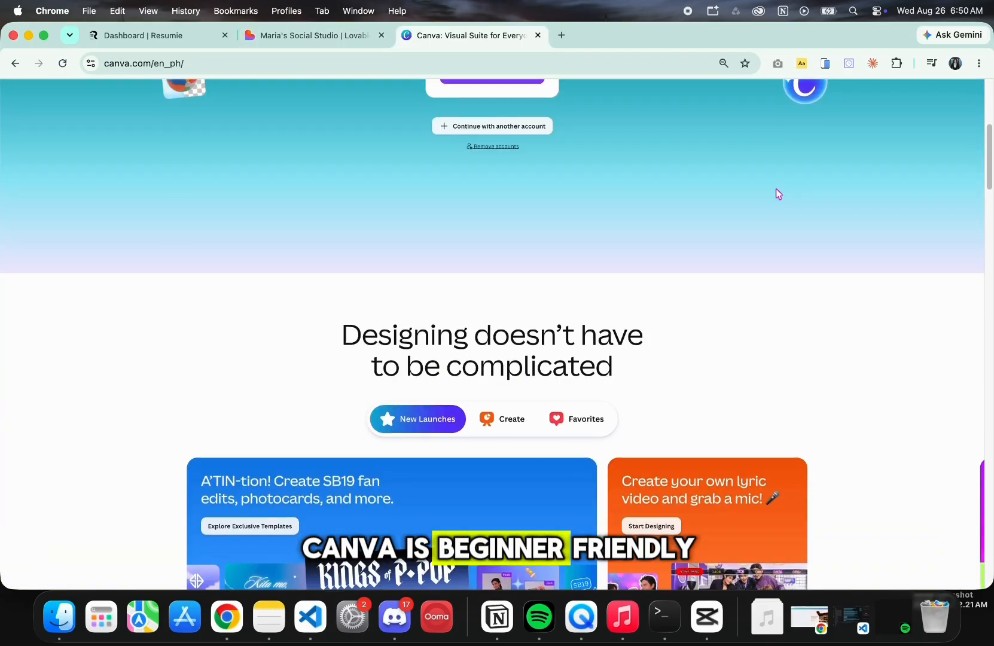
scroll(779, 194, "down", 15)
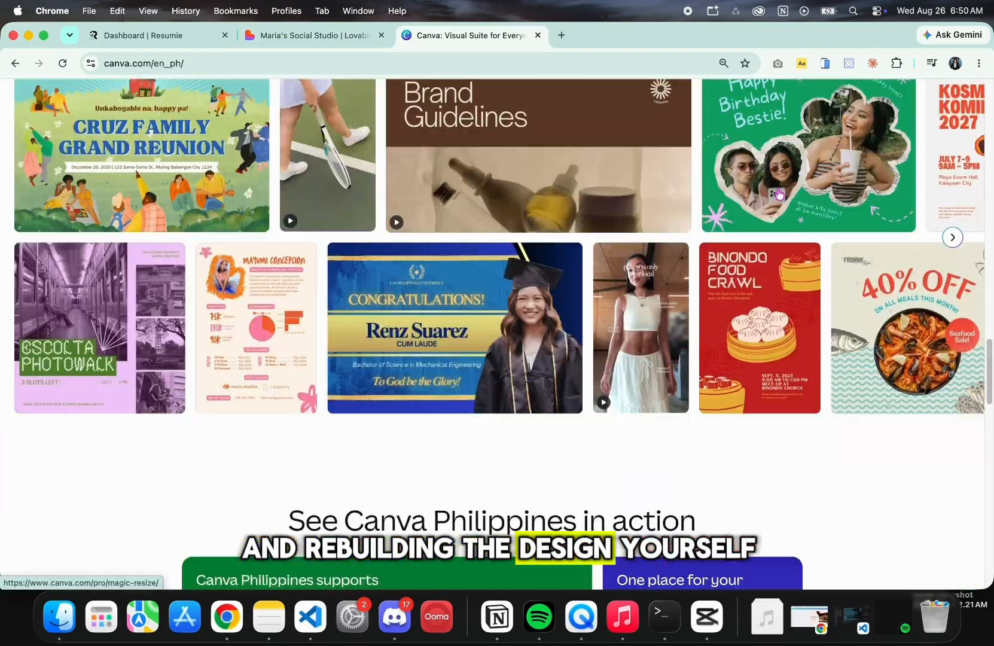
scroll(778, 193, "down", 10)
scroll(777, 192, "up", 6)
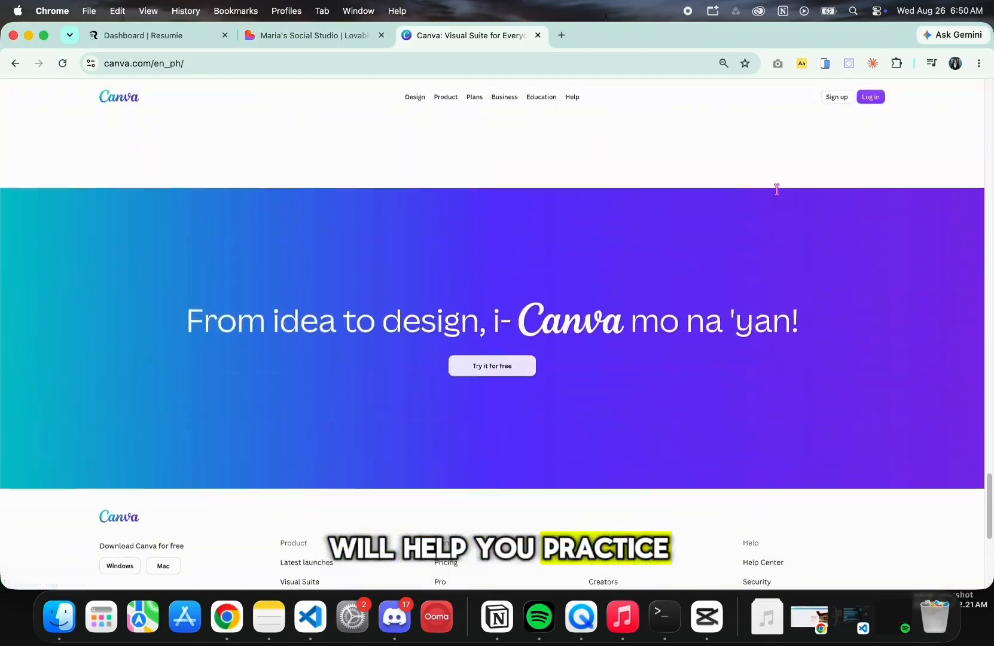
scroll(777, 191, "up", 1)
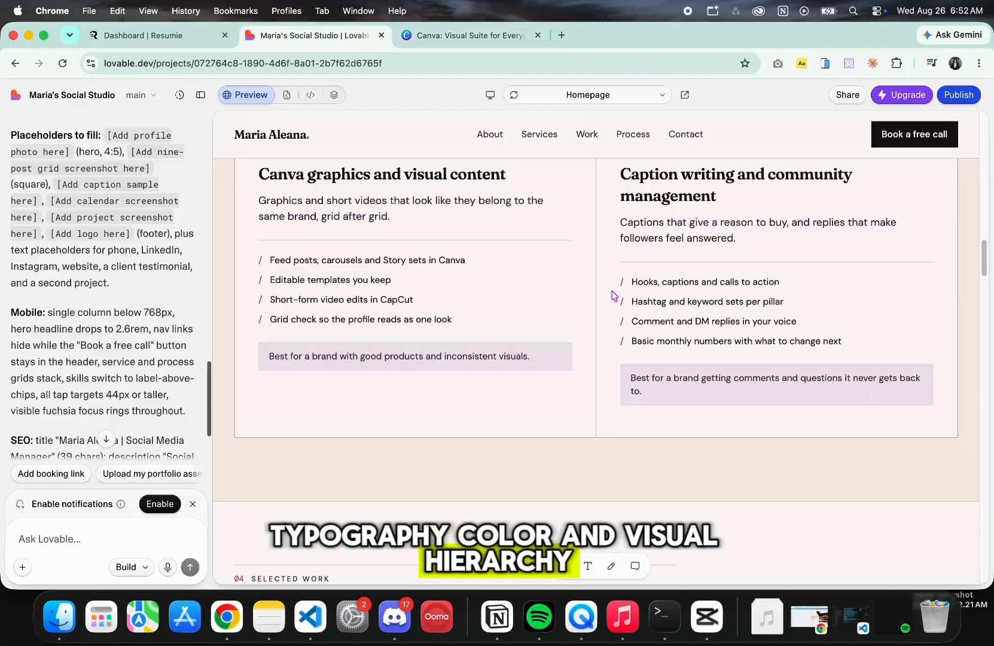
- Review the services and selected work sections of the Lovable portfolio as a design reference
scroll(614, 295, "down", 10)
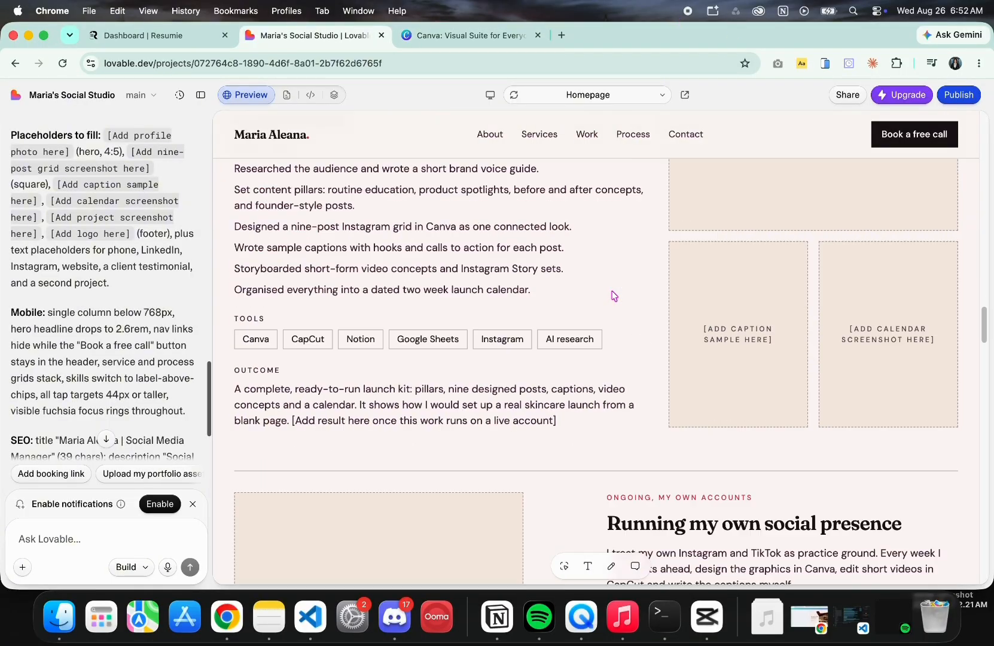
scroll(613, 291, "down", 15)
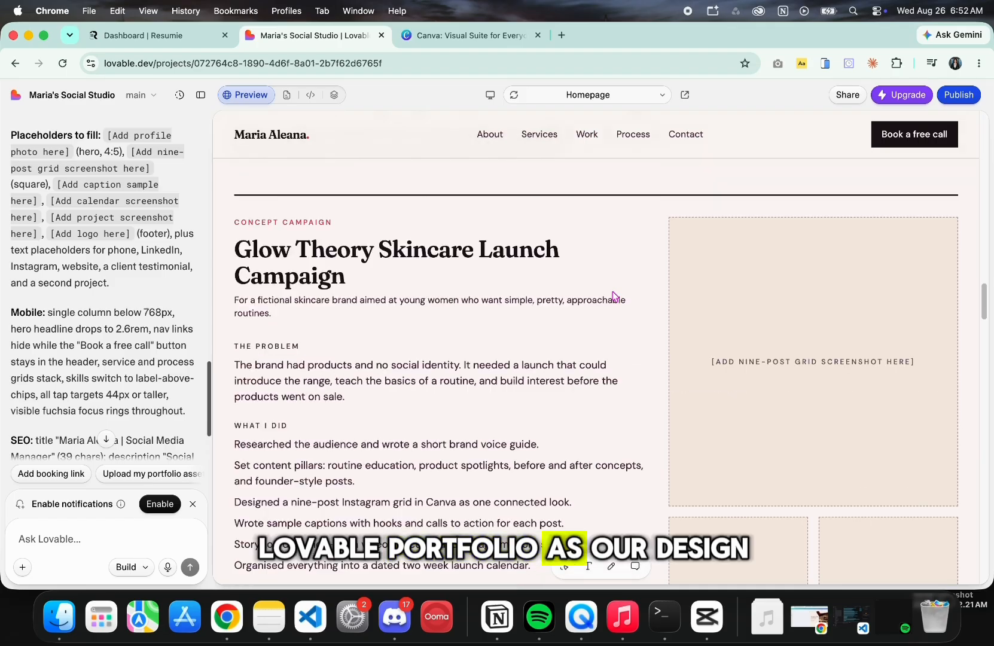
scroll(613, 291, "up", 15)
scroll(612, 292, "up", 2)
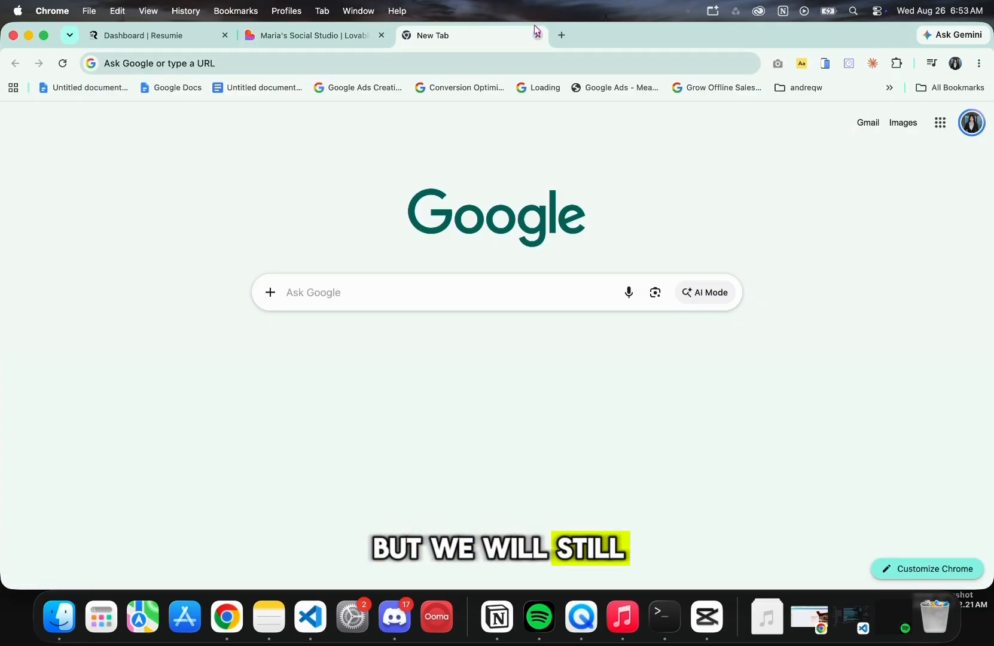
- Close the empty browser tab, open Canva in a new tab and go to its templates page
left_click(538, 35)
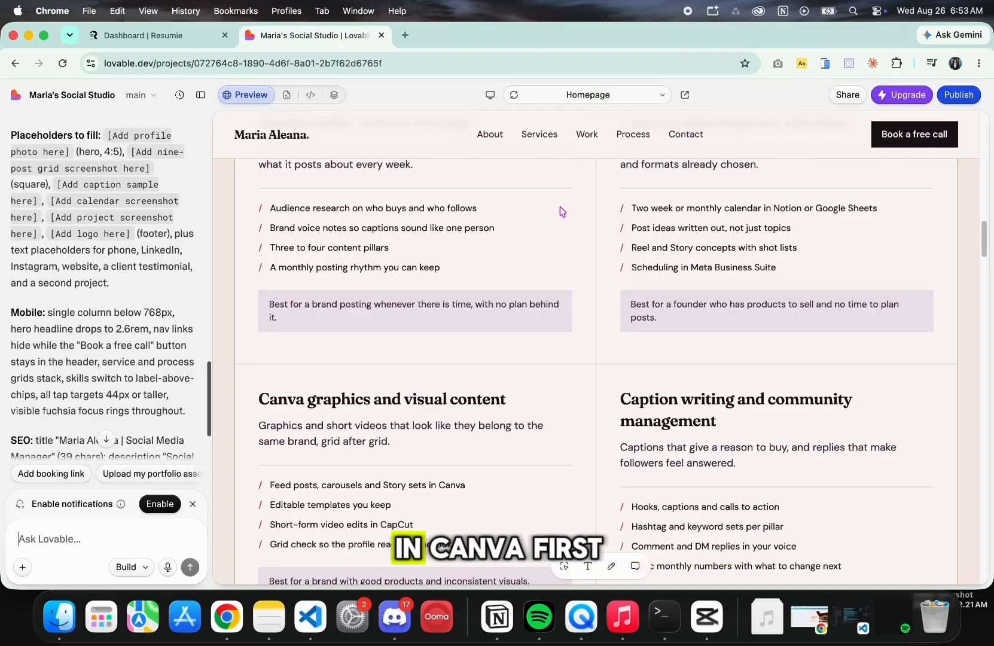
left_click(407, 35)
type("canva")
key("Return")
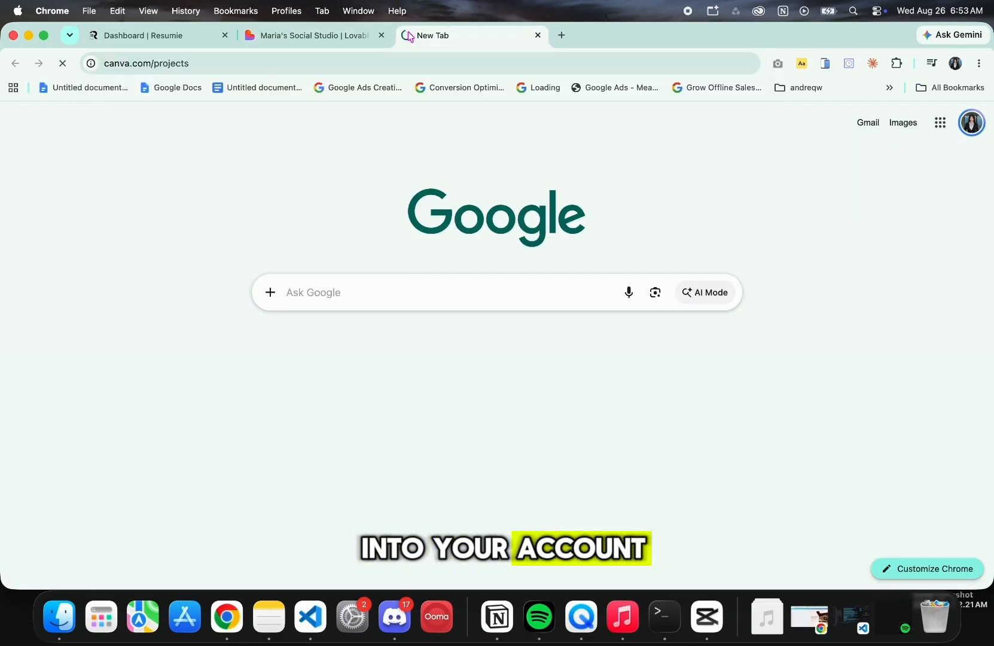
mouse_move(13, 248)
left_click(75, 250)
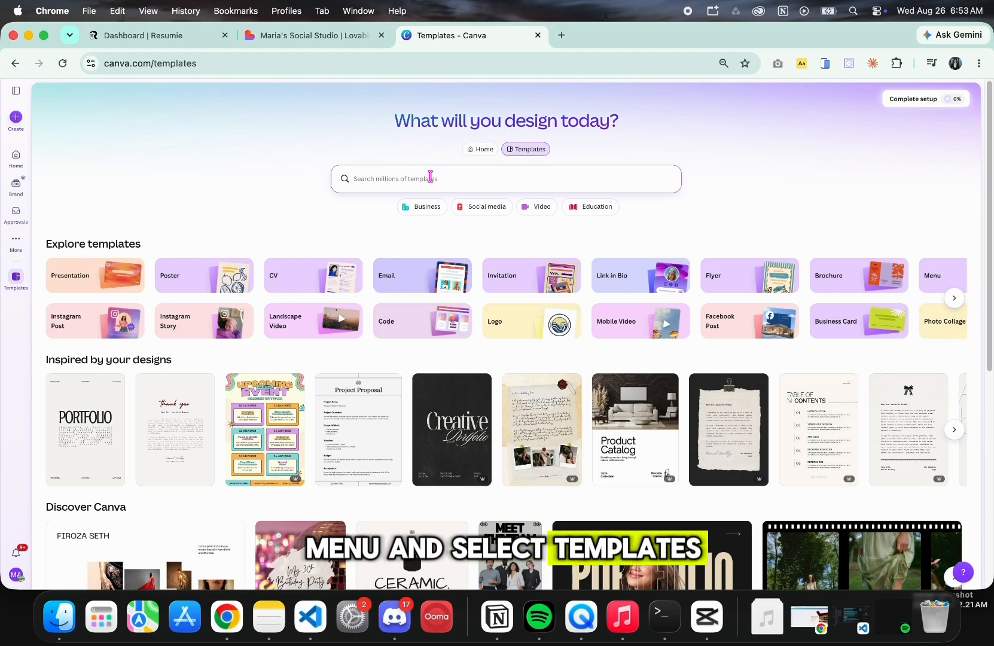
- Search the Canva templates for "website" and browse the results
type("website")
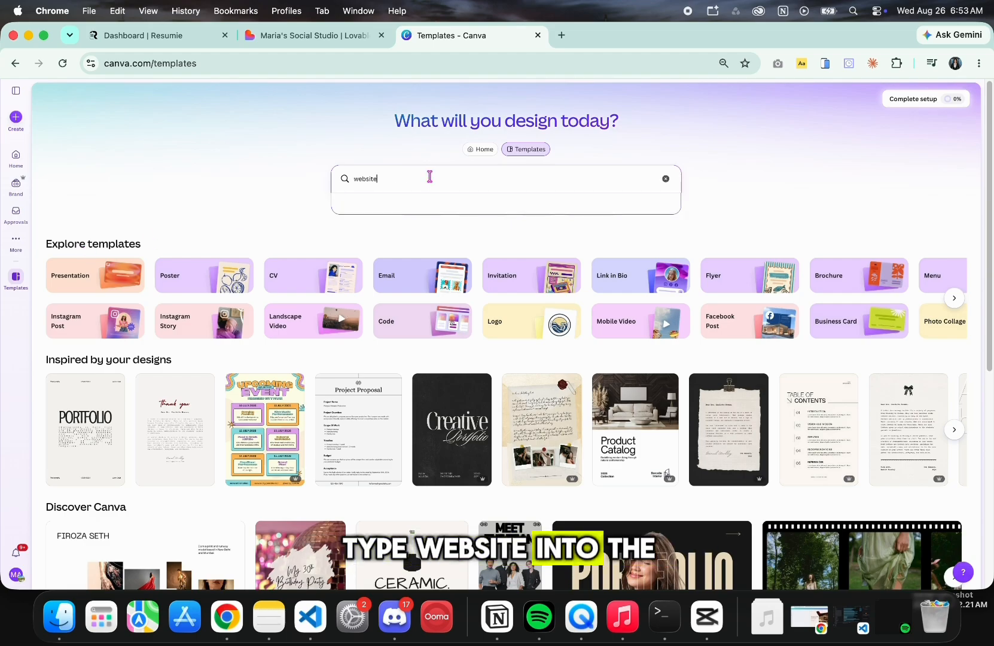
key("Return")
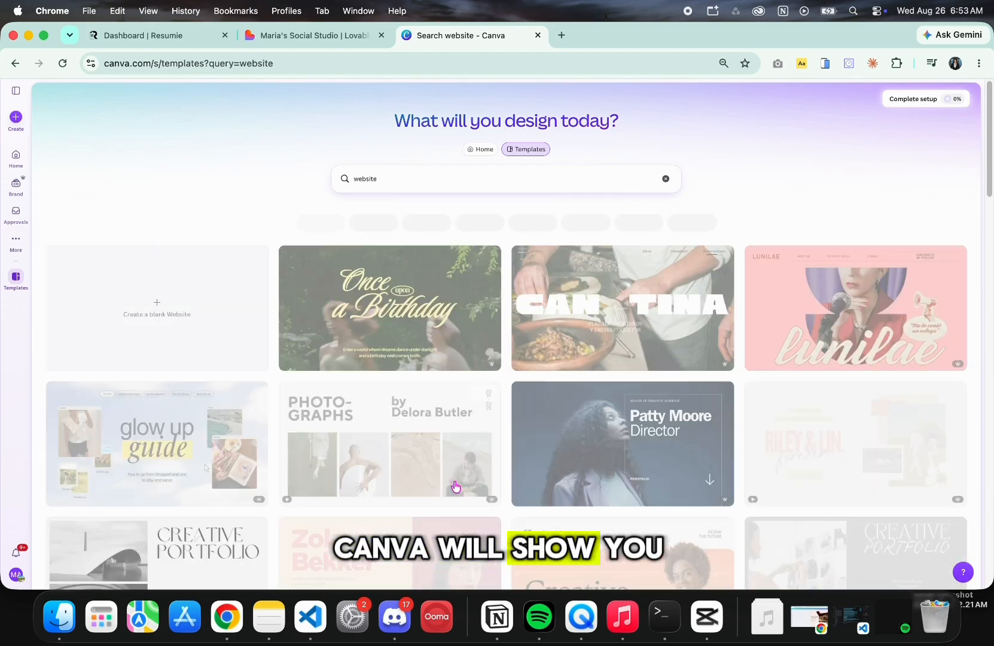
scroll(417, 494, "down", 10)
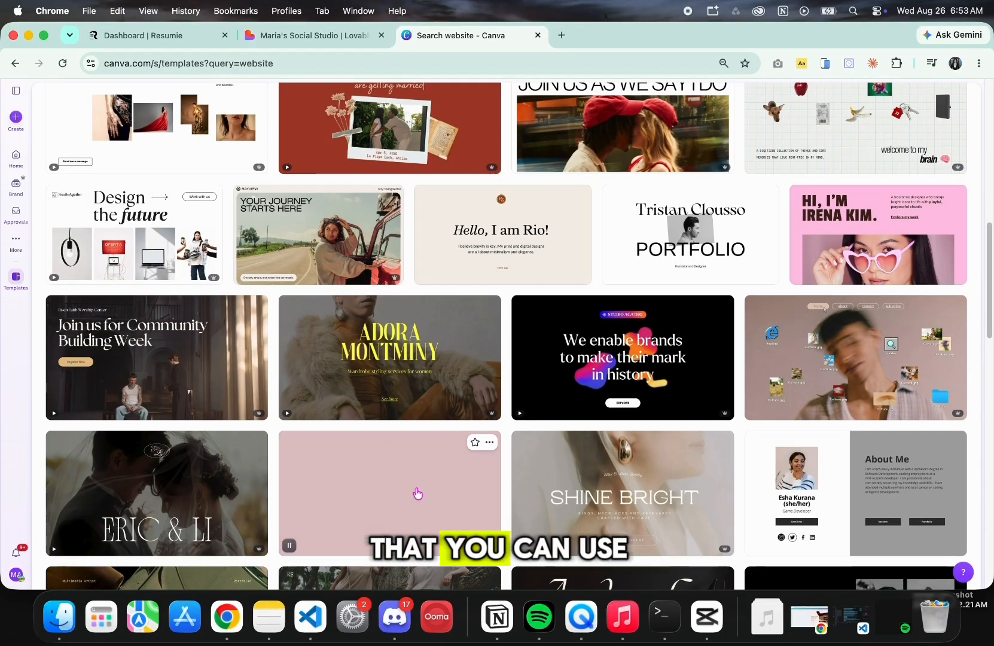
scroll(417, 494, "down", 8)
scroll(417, 494, "down", 10)
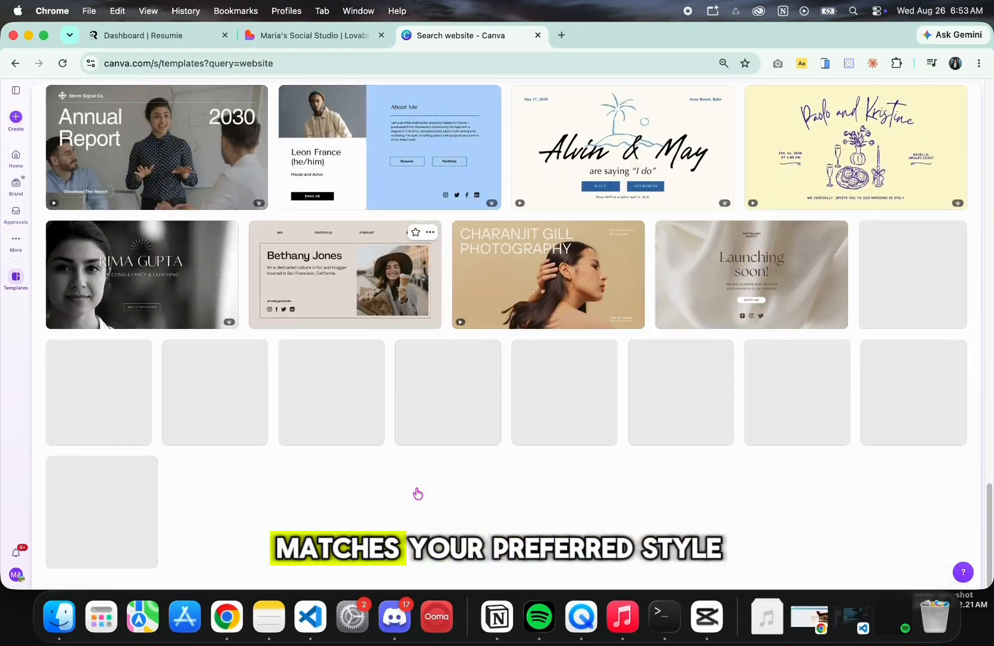
scroll(417, 494, "up", 20)
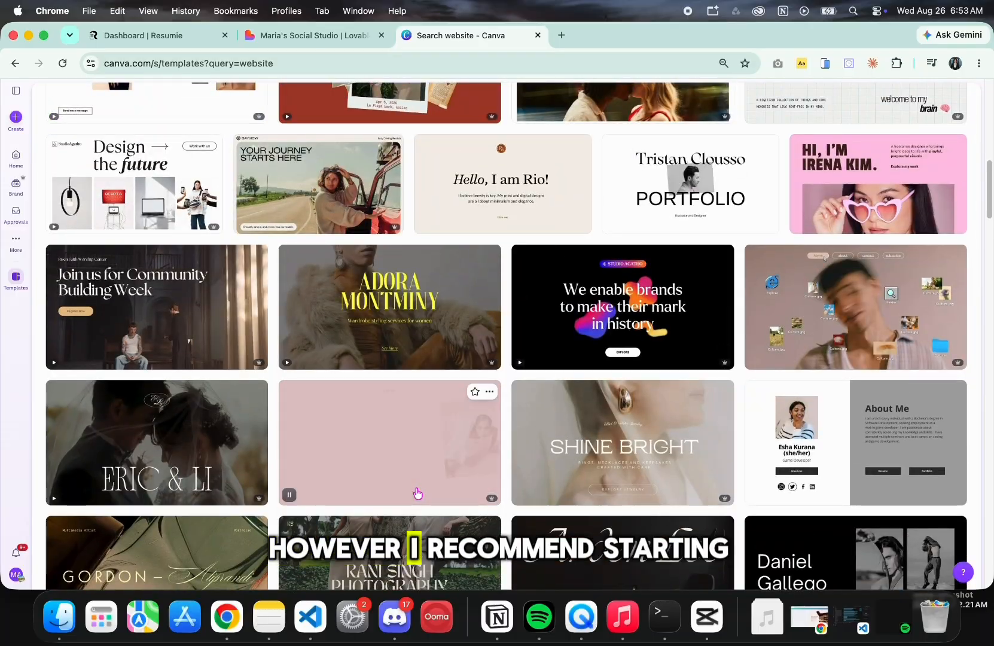
scroll(418, 494, "up", 10)
- Create a blank website design from the template results and select its empty page
left_click(231, 332)
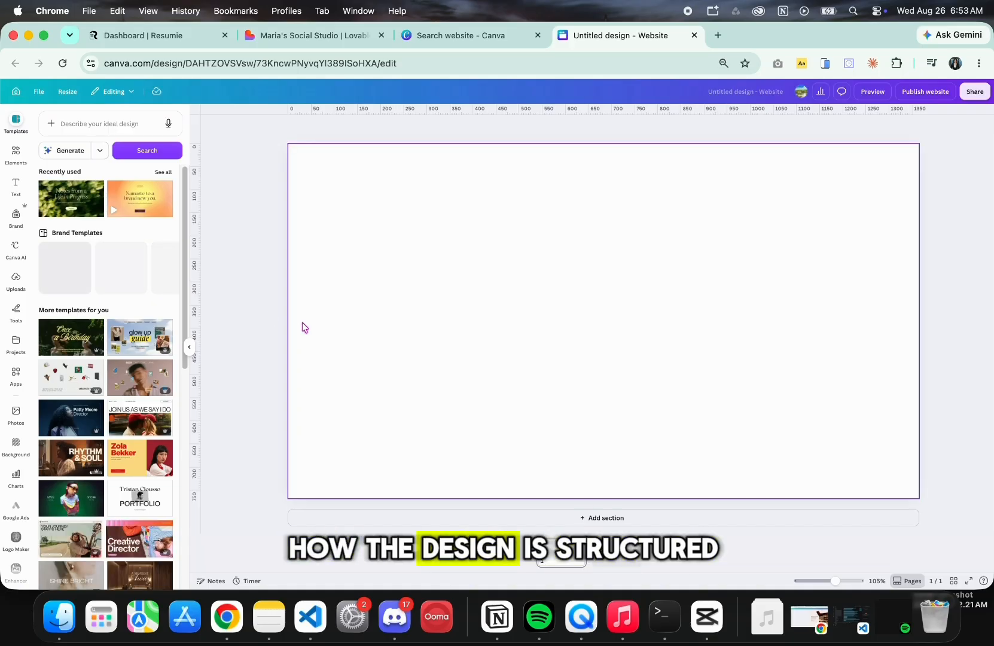
left_click(492, 297)
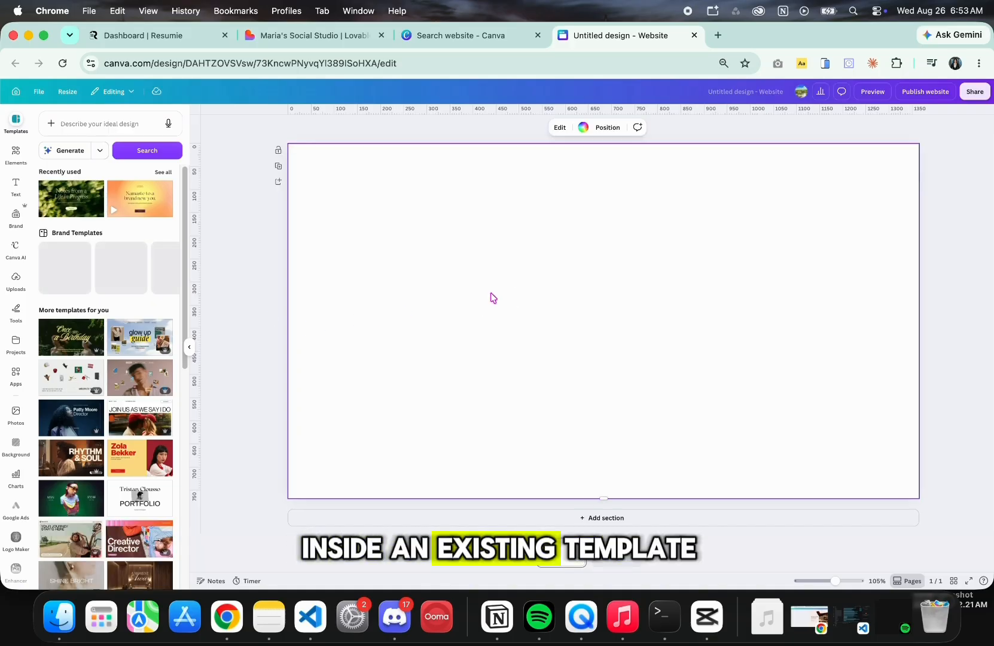
left_click(484, 322)
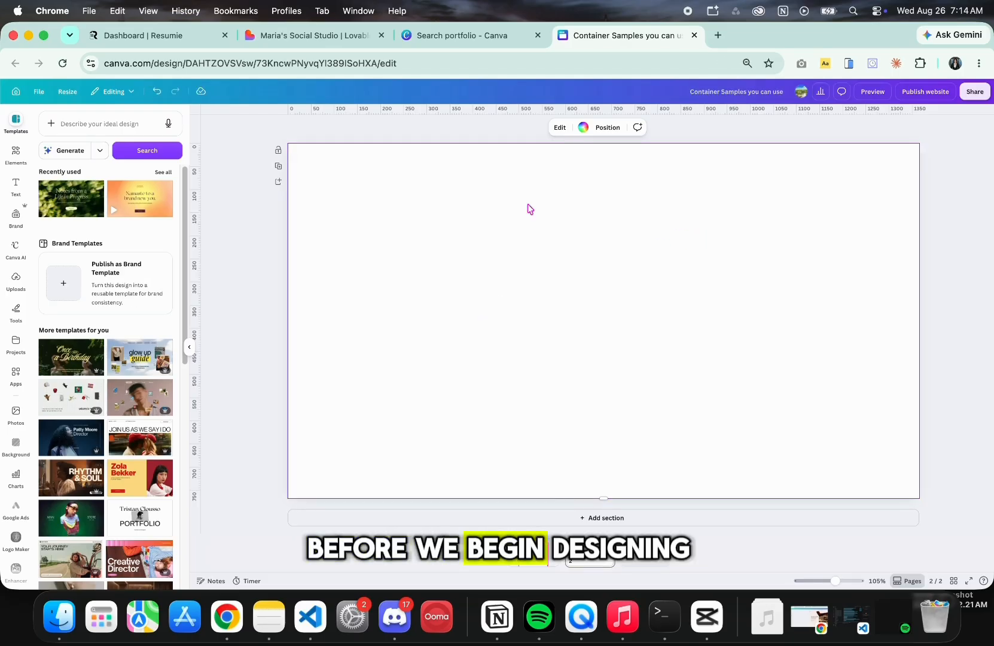
- Preview the 3 Columns, 3x3 Grid and 12 Columns guide presets on the blank page, then leave without adding guides
left_click(36, 91)
left_click(140, 183)
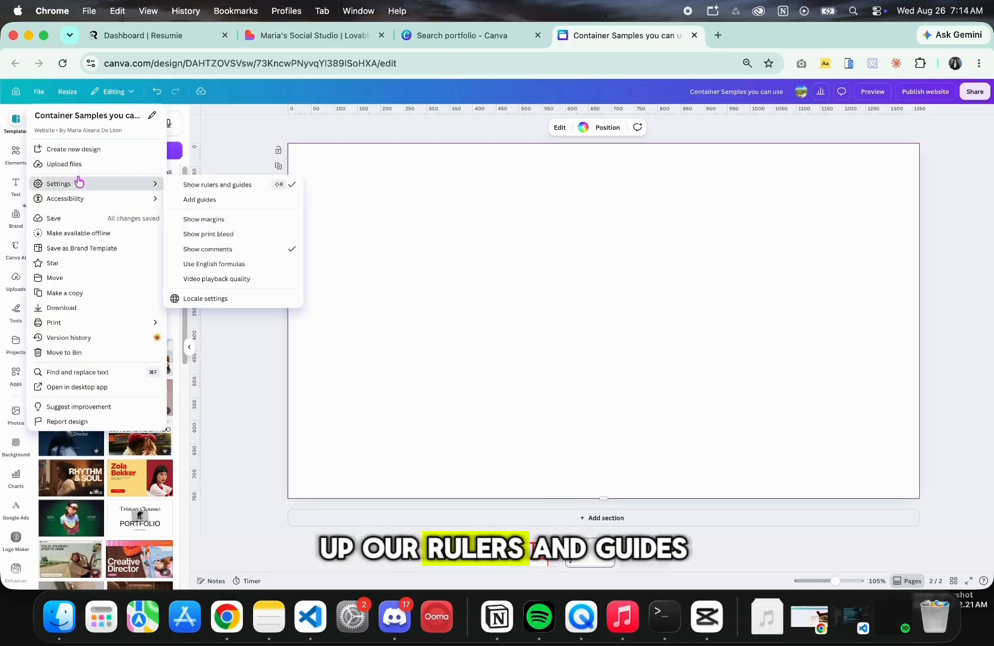
left_click(232, 206)
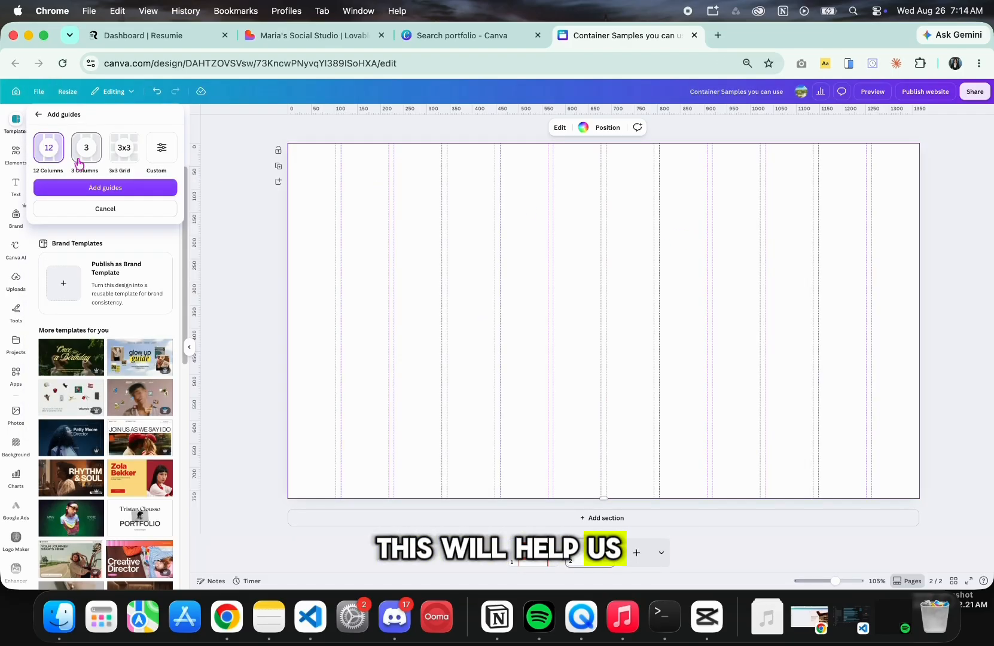
left_click(79, 159)
left_click(124, 149)
left_click(48, 157)
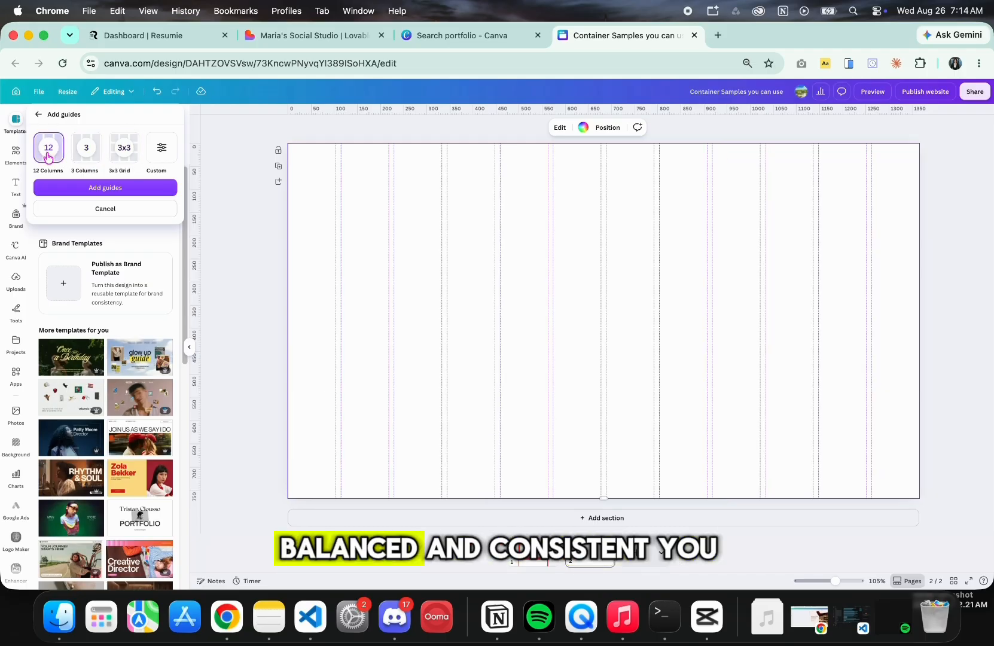
left_click(38, 114)
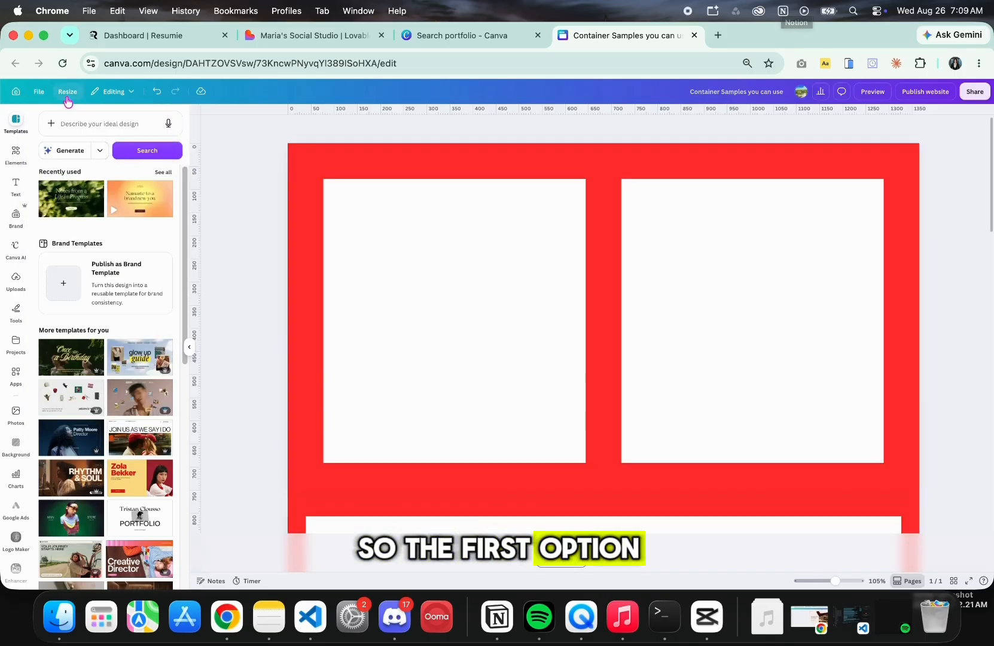
- Set rulers and guides to show in the design's settings
left_click(37, 96)
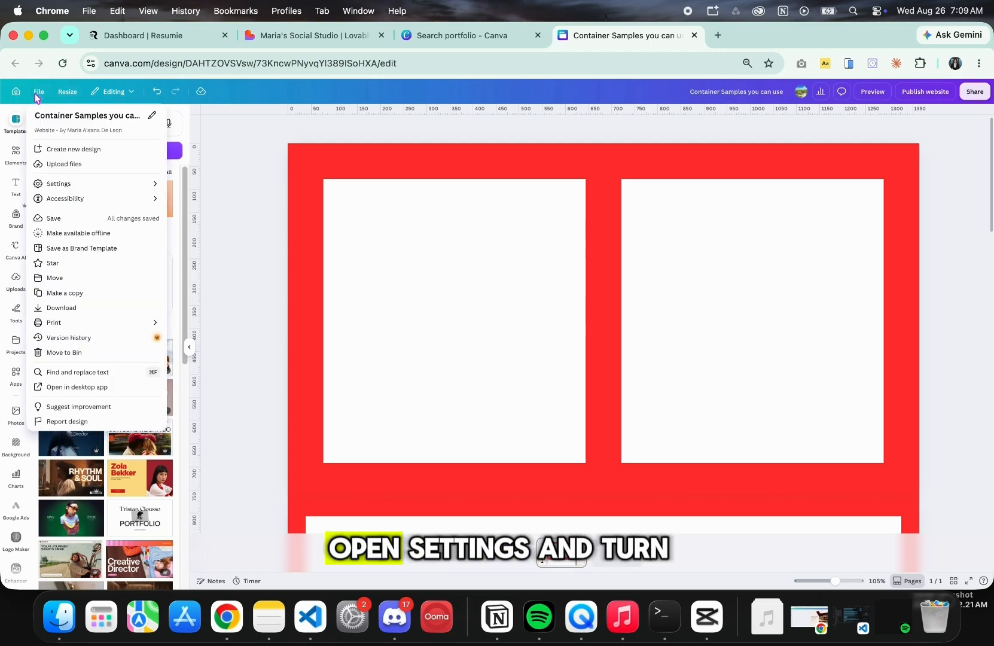
mouse_move(66, 186)
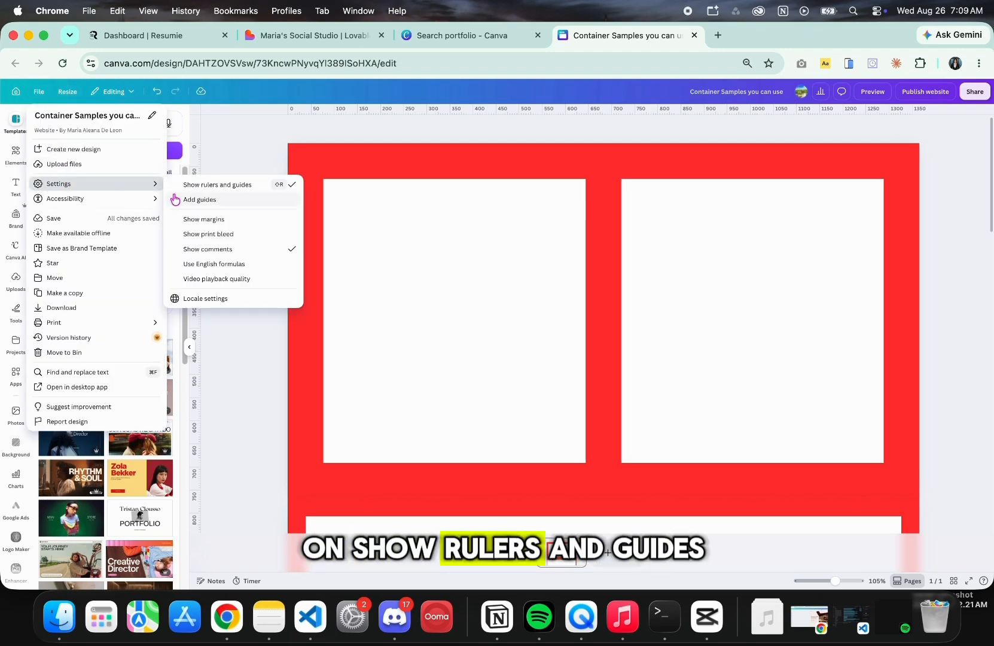
left_click(254, 192)
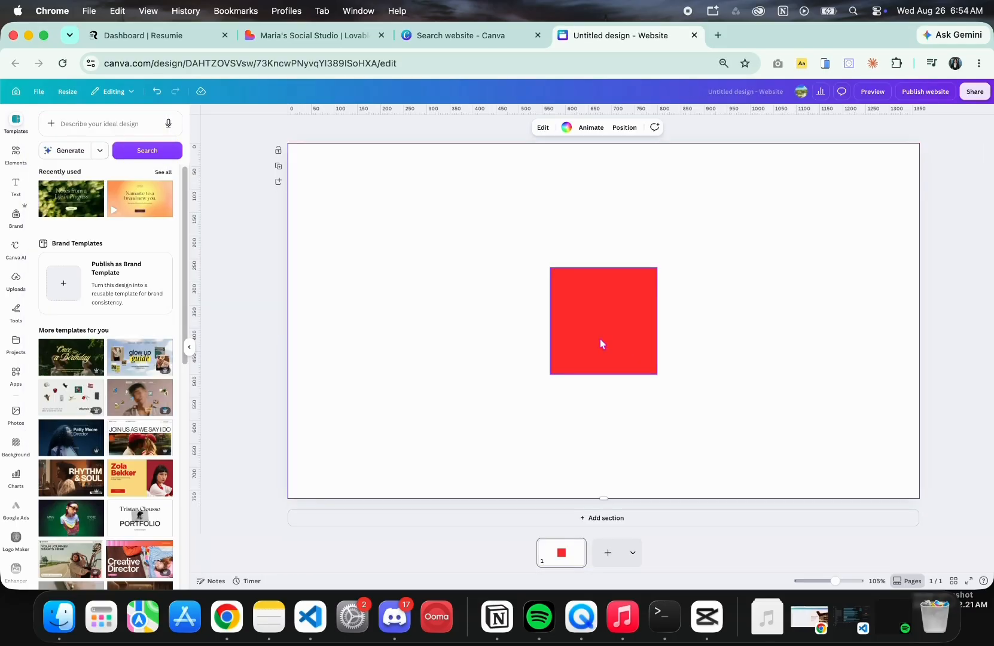
- Turn the red square into bars down the page's left and right edges and stretch a horizontal bar across its top edge
left_click_drag(600, 338, 614, 410)
left_click_drag(652, 289, 615, 362)
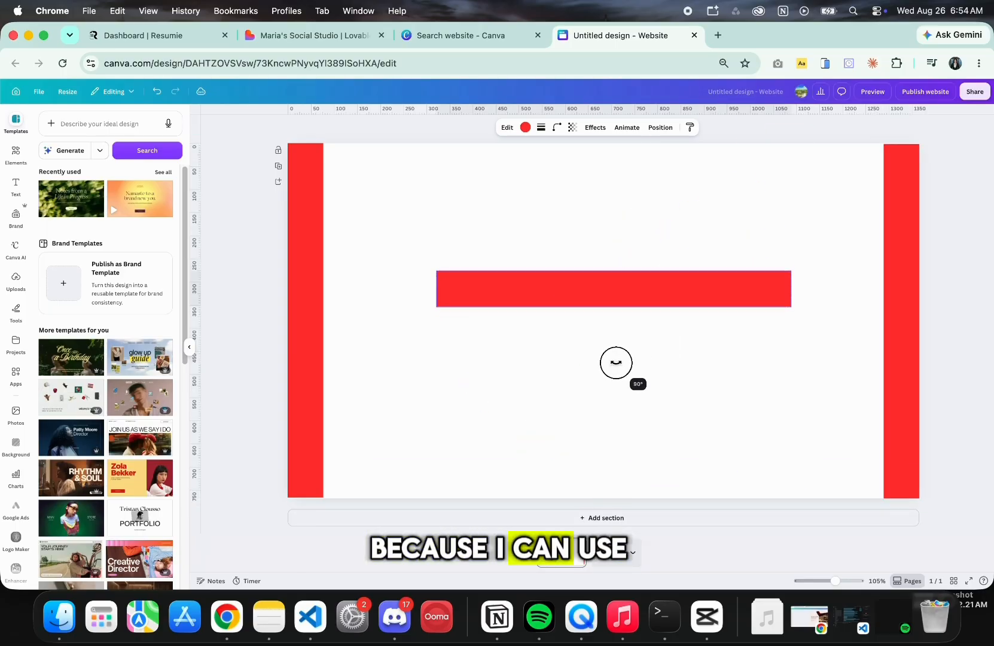
left_click_drag(712, 288, 600, 163)
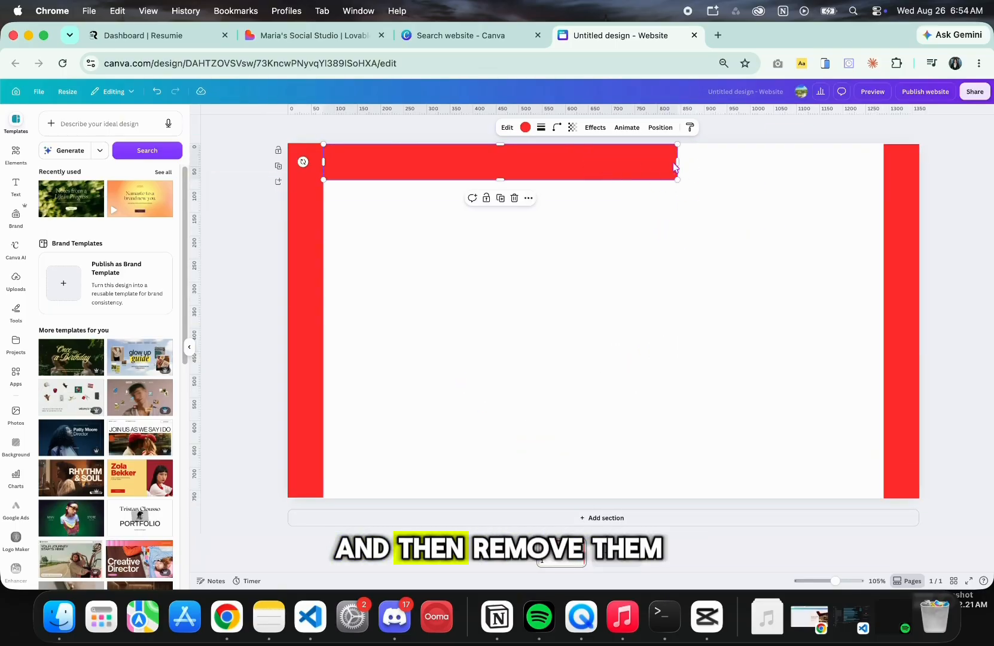
left_click_drag(679, 162, 900, 176)
- Duplicate the top red bar along the page's bottom edge, and duplicate a side bar down the page's centre as a column divider
left_click(618, 198)
left_click_drag(618, 201, 630, 480)
left_click(898, 360)
left_click(902, 516)
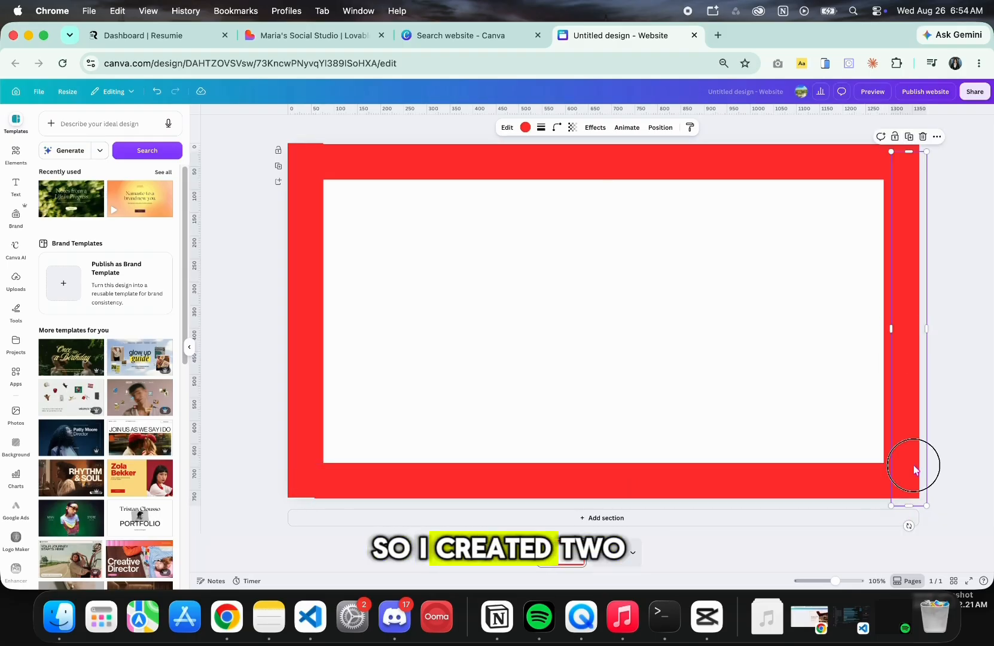
left_click_drag(914, 464, 608, 455)
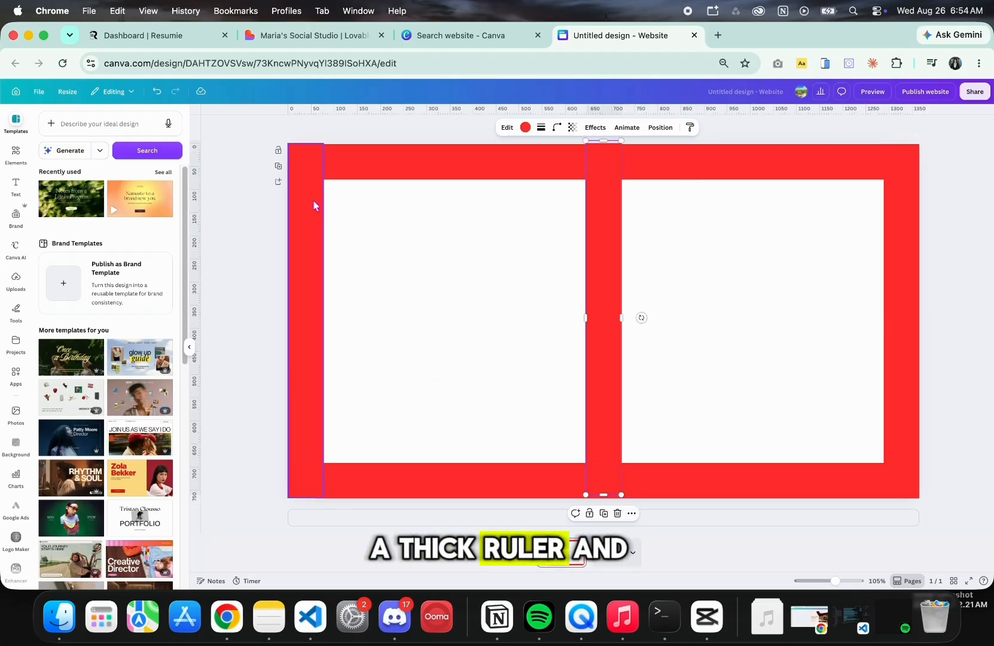
- Add a blank section below and paste a copy of the vertical centre bar at its left edge
left_click(279, 181)
scroll(582, 242, "up", 3)
left_click(605, 245)
key("super+c")
scroll(605, 251, "down", 3)
left_click(606, 298)
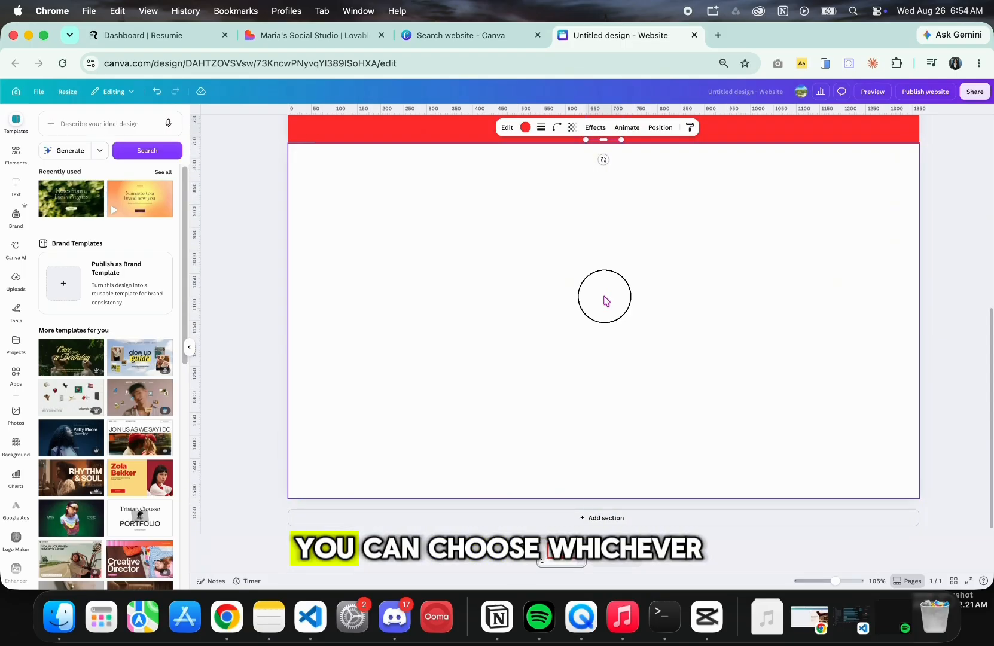
key("super+v")
left_click_drag(606, 299, 310, 305)
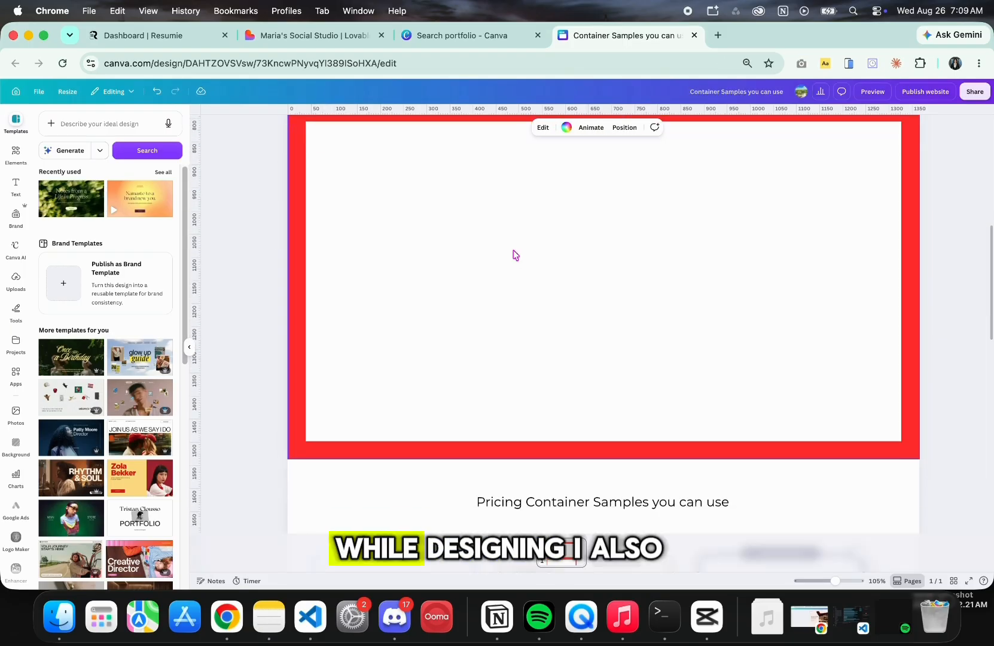
- Look through the pricing and content container samples below the margin guides
scroll(514, 254, "down", 10)
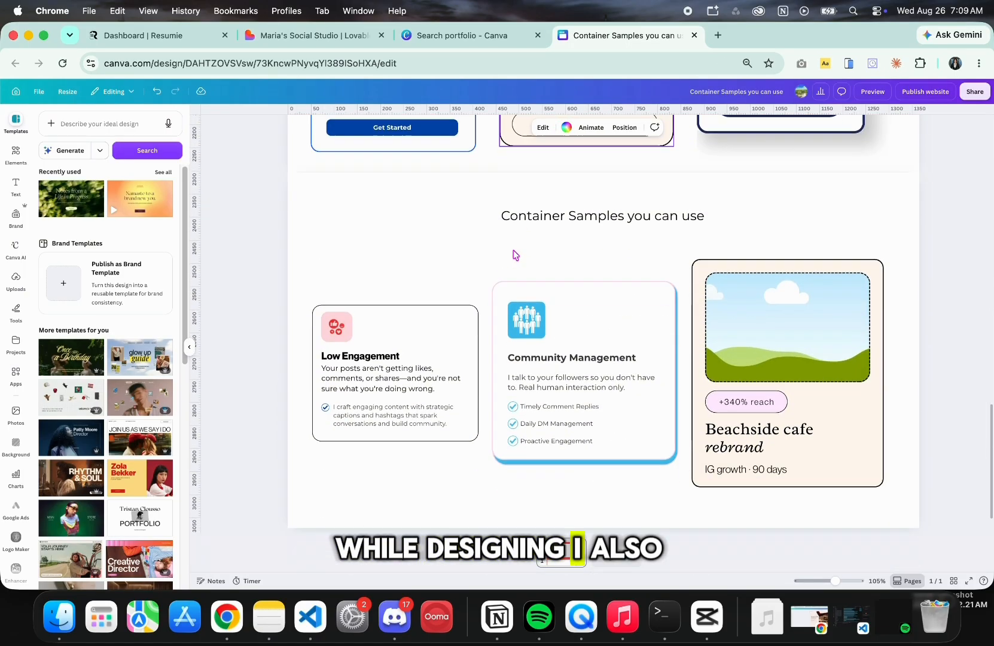
scroll(515, 254, "up", 6)
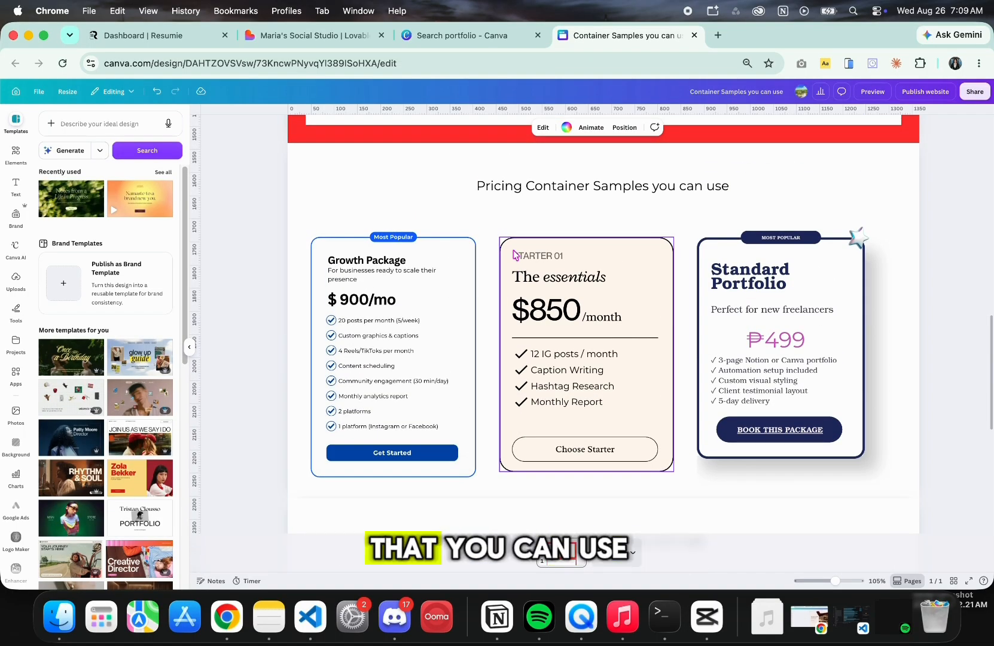
scroll(514, 255, "up", 10)
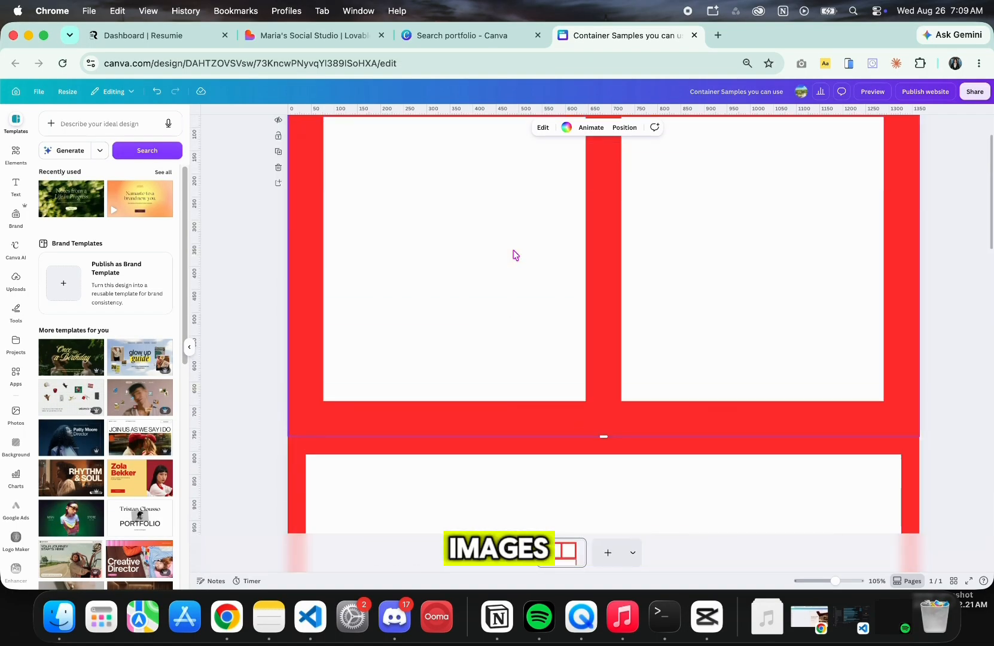
scroll(514, 254, "up", 2)
left_click(526, 269)
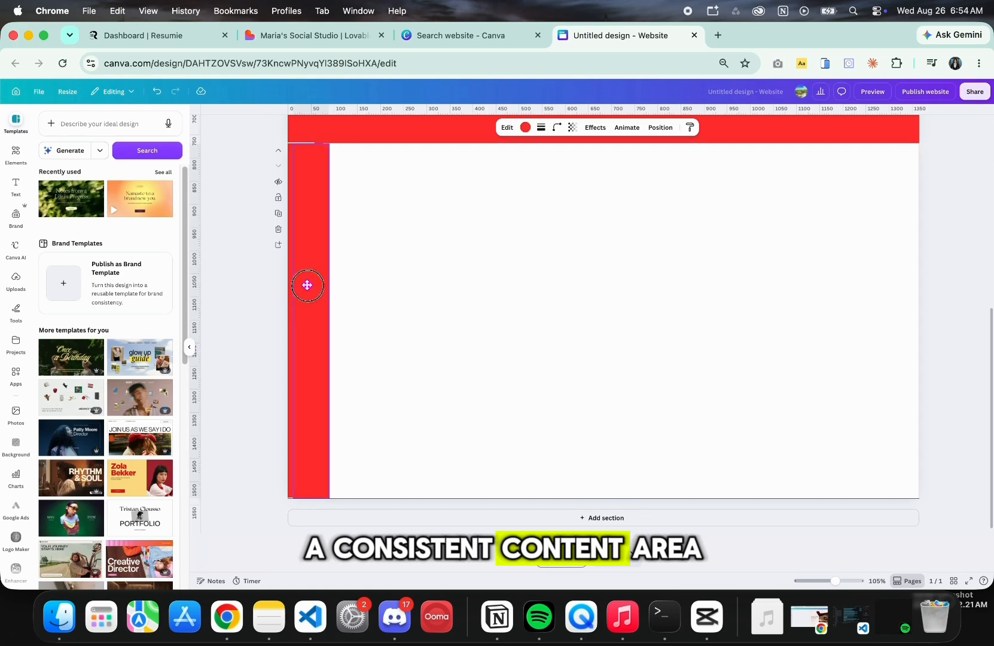
- Narrow the second section's left bar to about 38 px and place a copy along the section's right edge
mouse_move(306, 284)
left_mouse_down()
mouse_move(320, 291)
mouse_move(304, 290)
left_mouse_up()
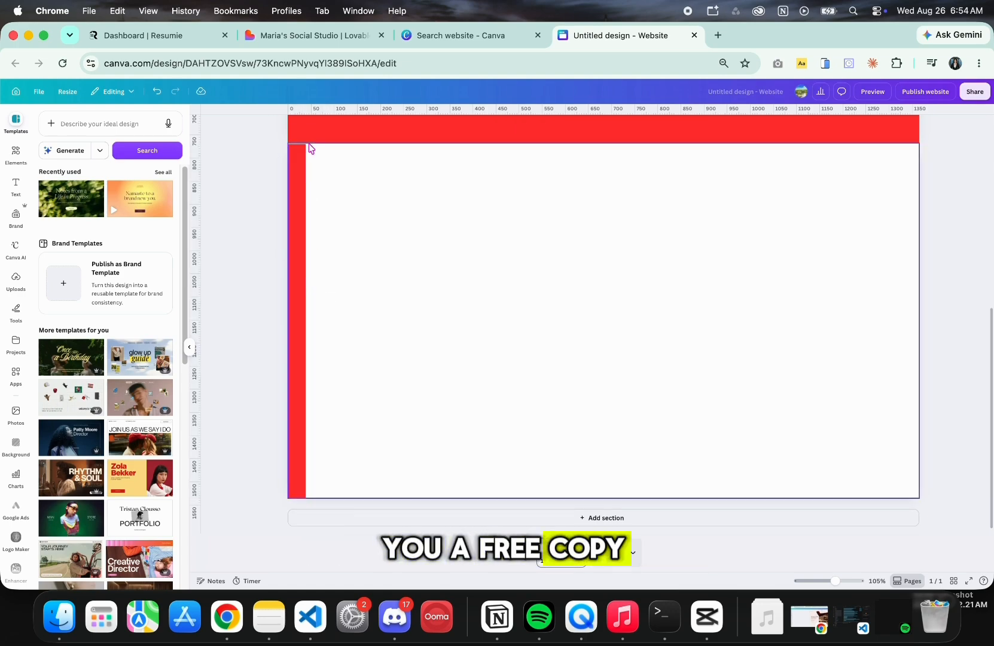
left_click(308, 136)
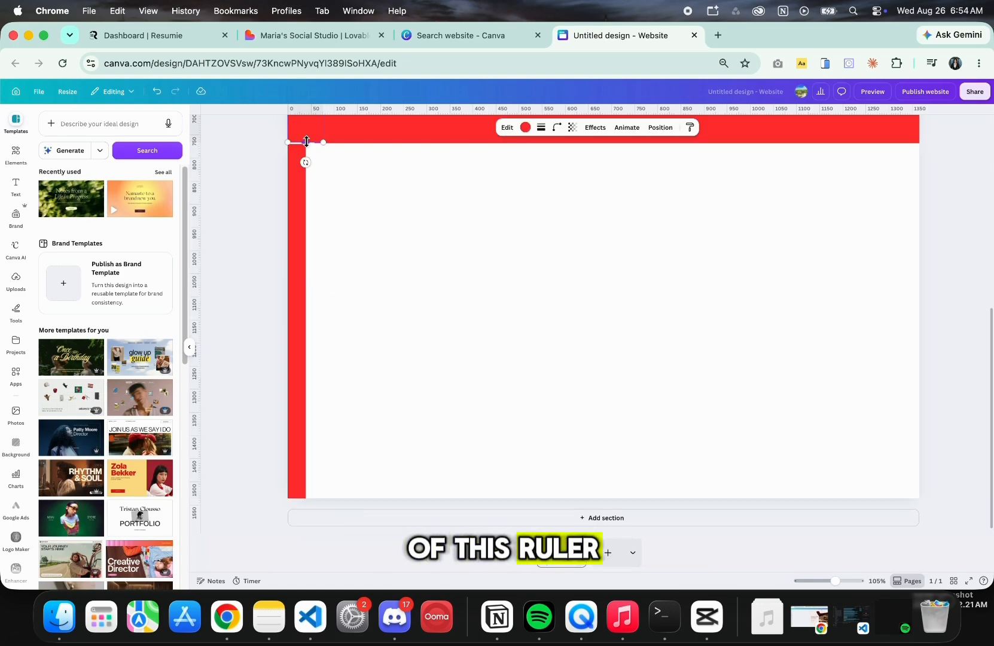
left_click(308, 170)
left_click(301, 160)
left_click_drag(297, 145, 298, 139)
left_click(337, 181)
key("super+v")
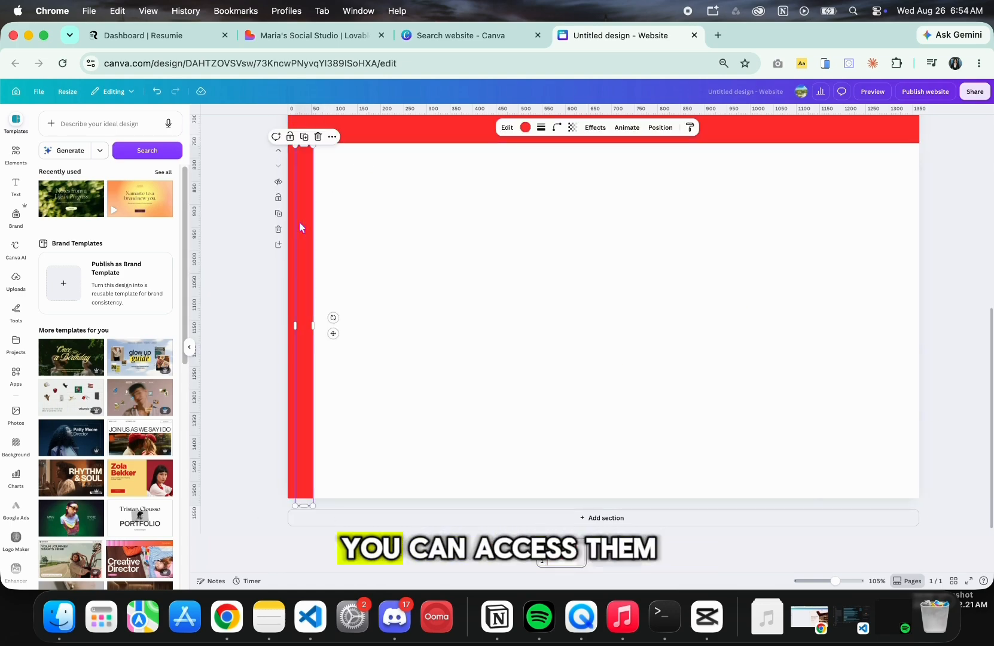
left_click_drag(300, 223, 536, 233)
- Rotate a copy of the thin bar to horizontal, stretch it across the second section's top edge, and duplicate it along the bottom edge
left_click_drag(580, 333, 556, 399)
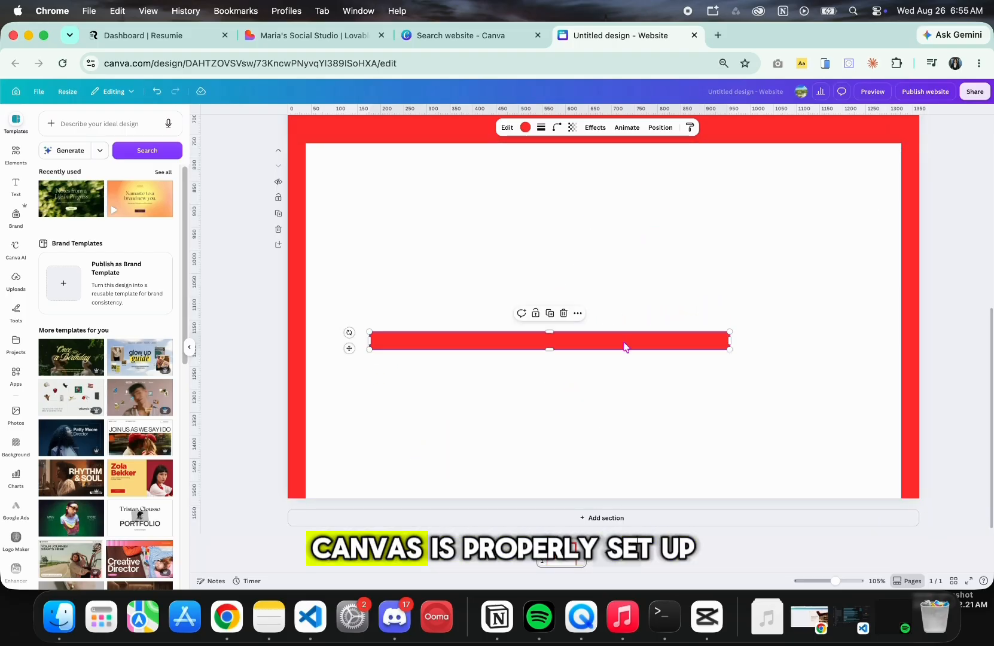
left_click_drag(624, 347, 555, 147)
left_click_drag(662, 152, 919, 164)
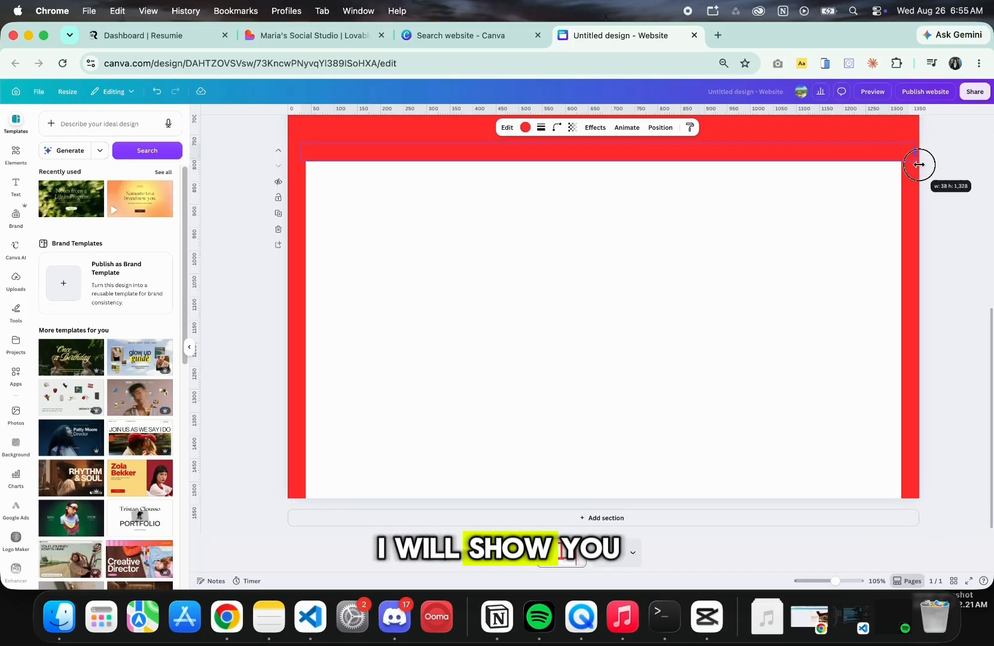
left_click(606, 180)
left_click_drag(610, 166, 637, 485)
scroll(484, 326, "up", 5)
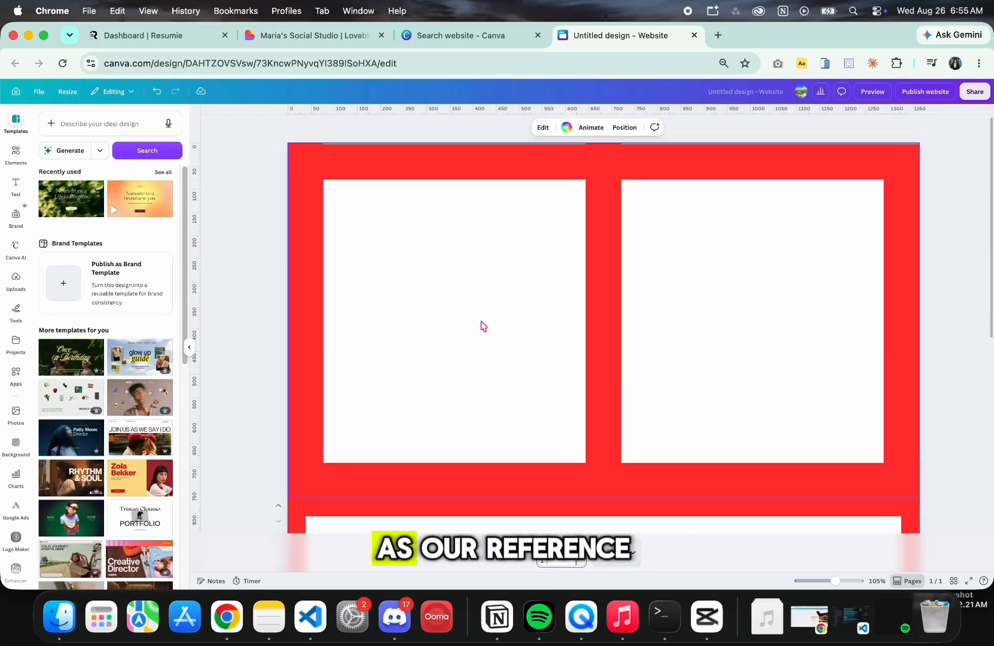
left_click_drag(397, 171, 397, 169)
left_click(412, 228)
scroll(426, 291, "down", 1)
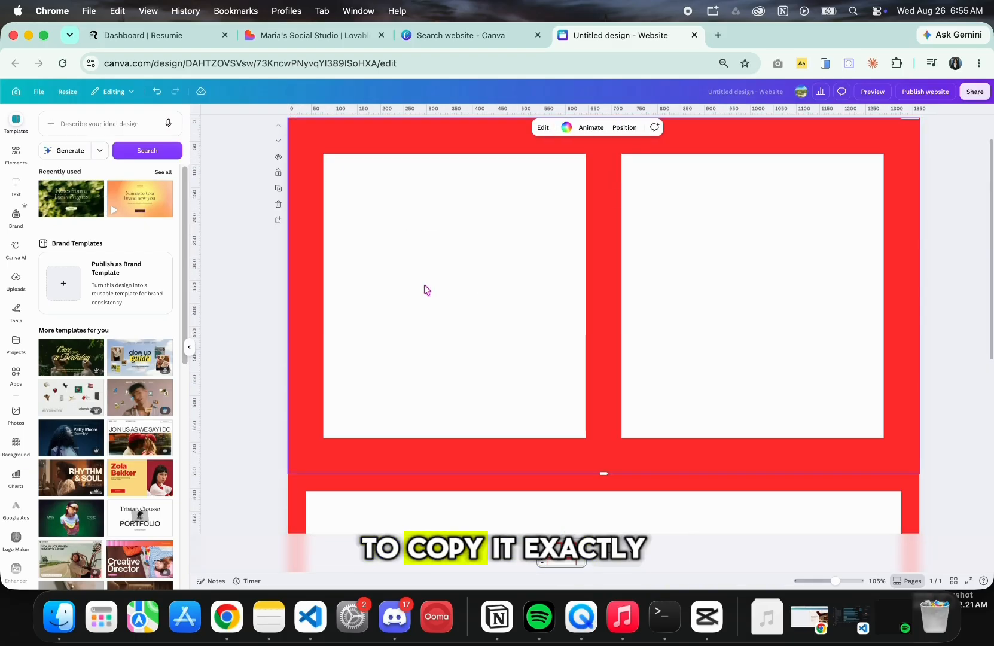
scroll(426, 291, "up", 1)
scroll(830, 262, "down", 5)
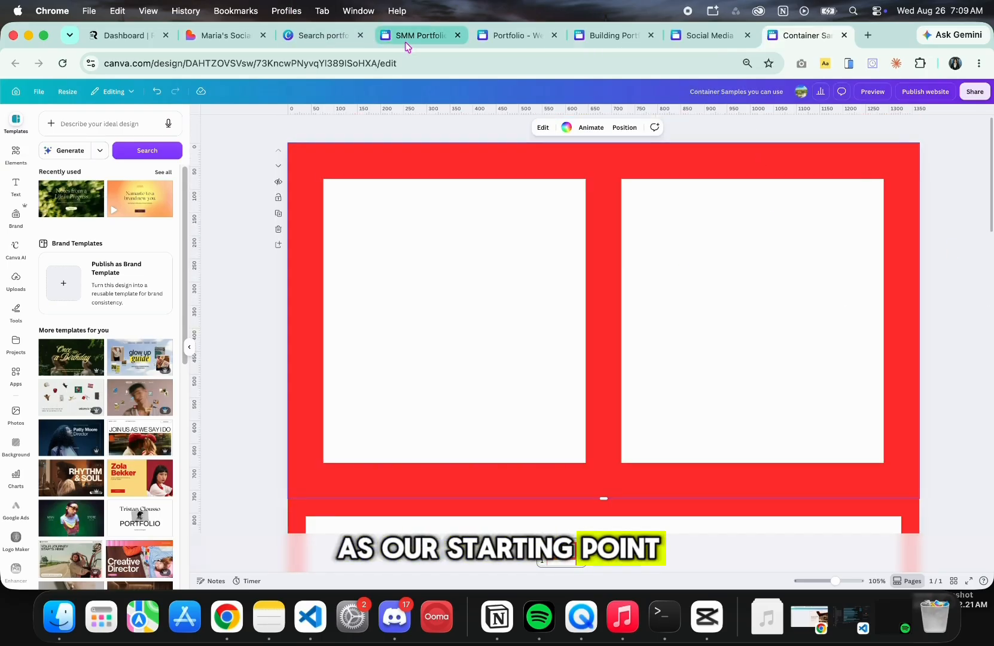
- Close the four extra portfolio design tabs and look over the container samples in the remaining design
left_click(459, 36)
left_click(460, 36)
left_click(459, 36)
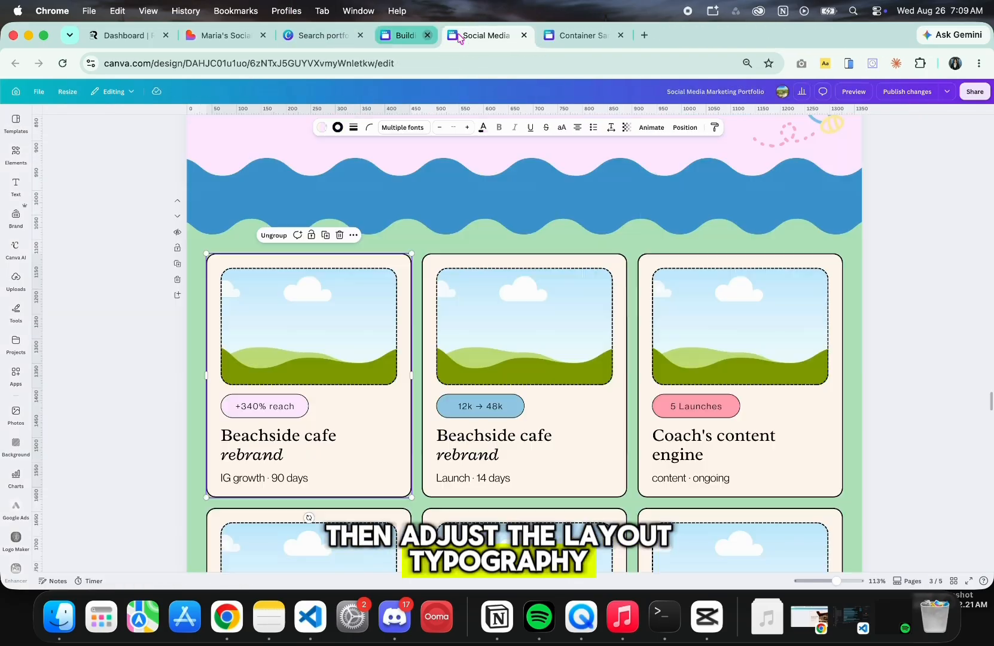
left_click(459, 36)
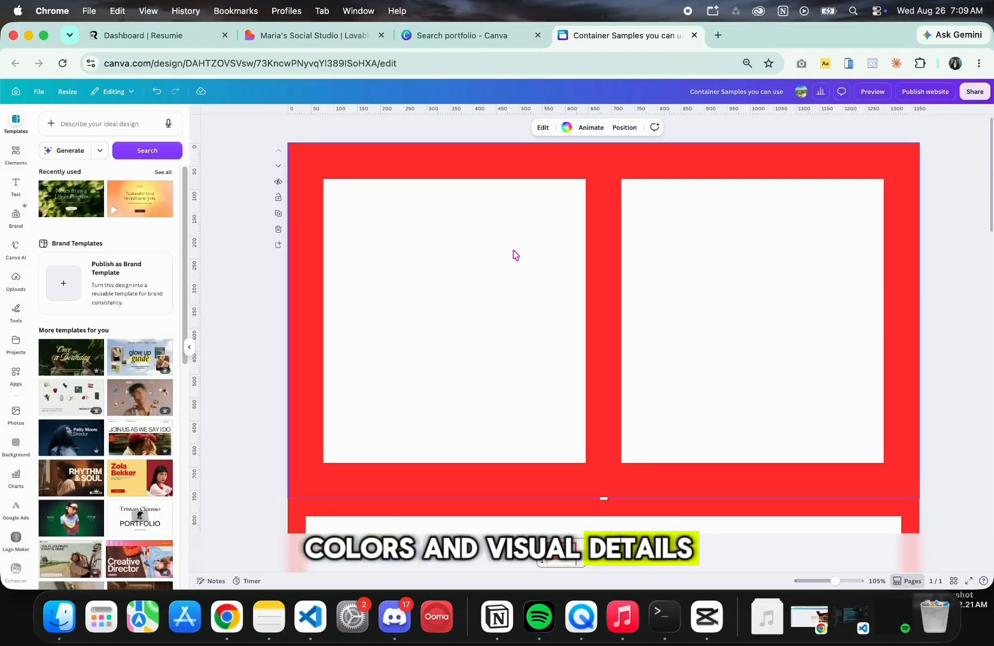
scroll(516, 255, "down", 15)
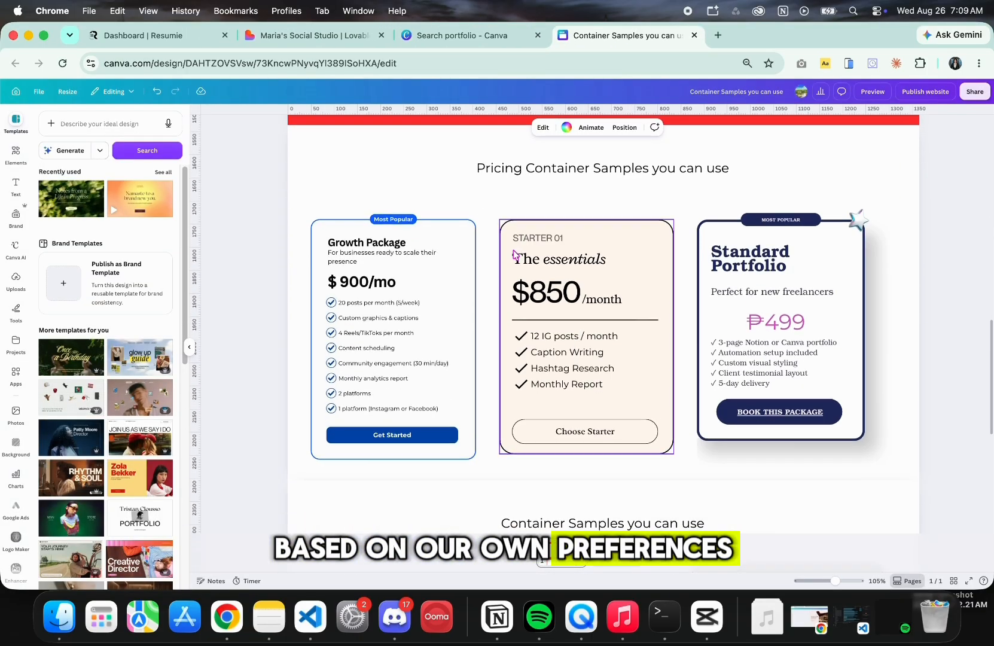
scroll(516, 255, "down", 5)
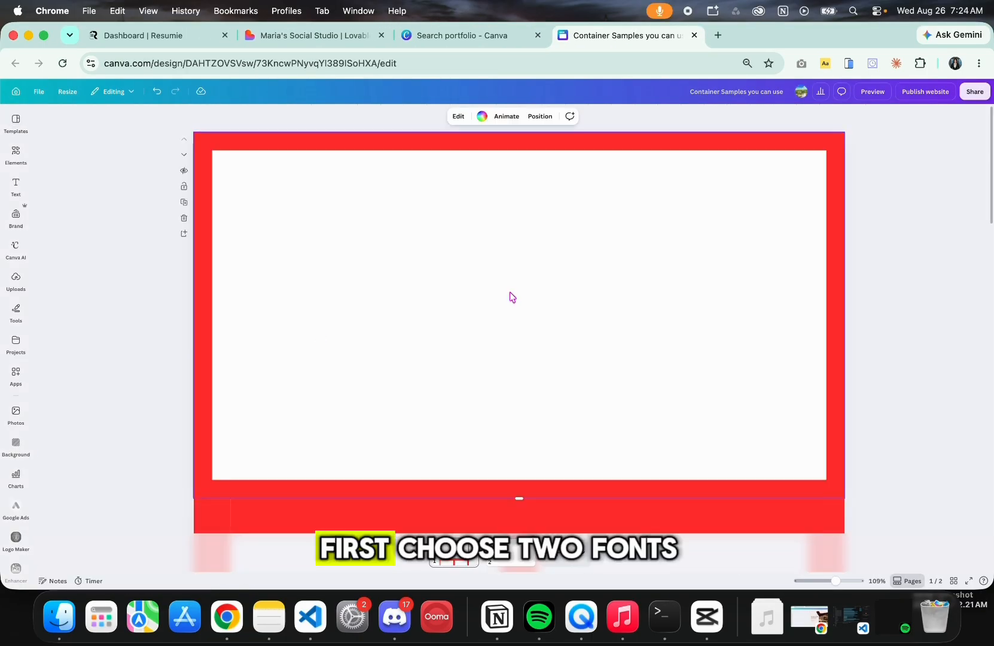
- Add two text boxes, one above the other, inside the first section's content area
key("t")
left_click_drag(544, 331, 429, 250)
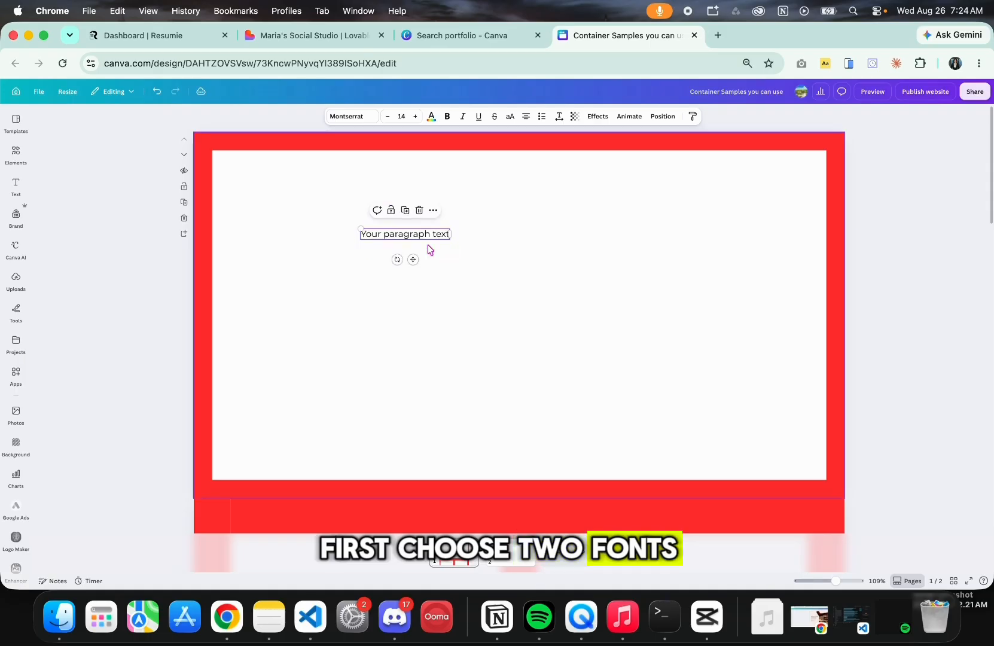
key("t")
left_click_drag(516, 319, 418, 264)
- Set the upper text box's font to Libertinus Sans for headings
left_click(389, 234)
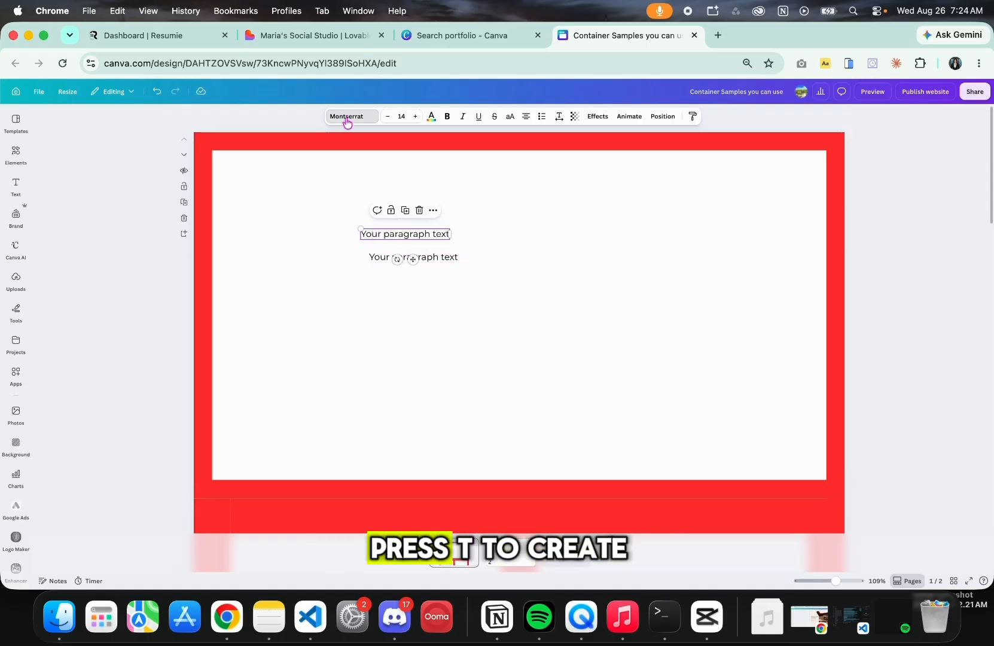
left_click(350, 116)
type("sans")
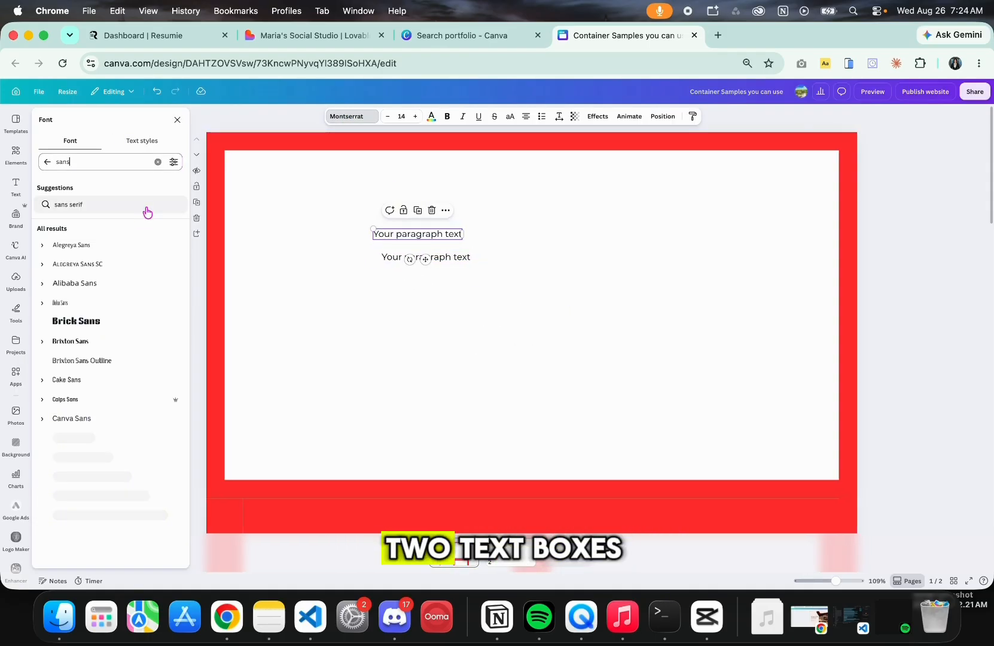
scroll(122, 359, "down", 5)
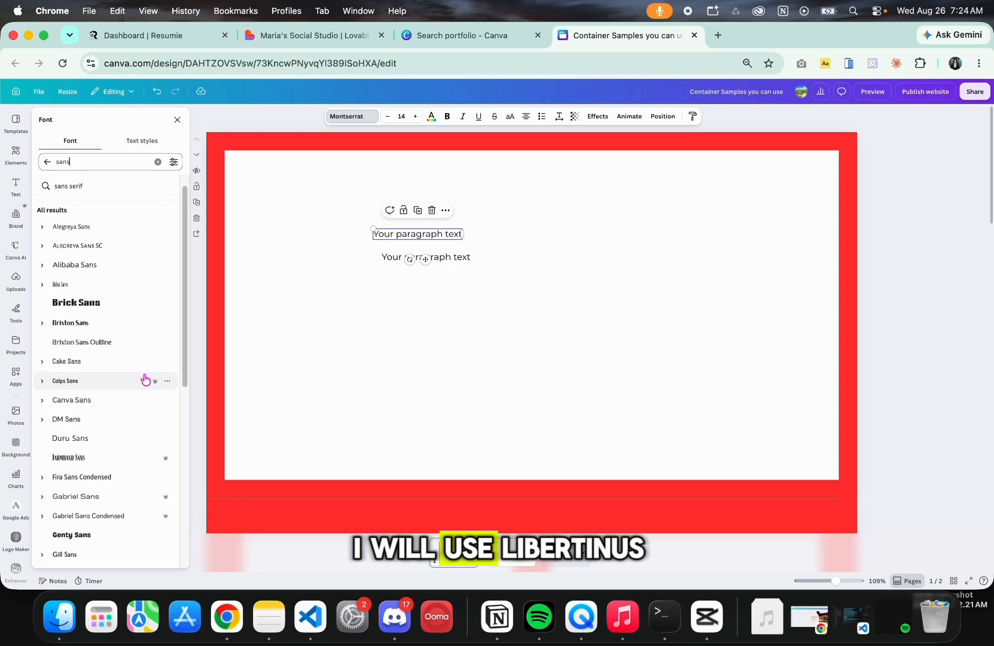
left_click(139, 420)
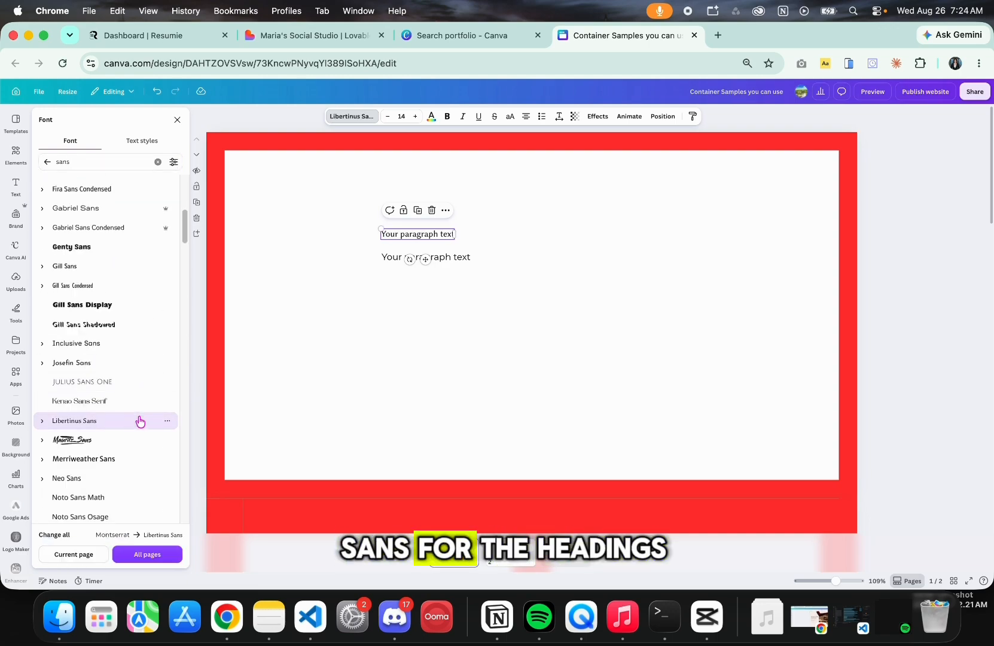
- Set the lower text box's font to Poppins for body text
left_click(477, 302)
left_click(424, 258)
left_click(346, 105)
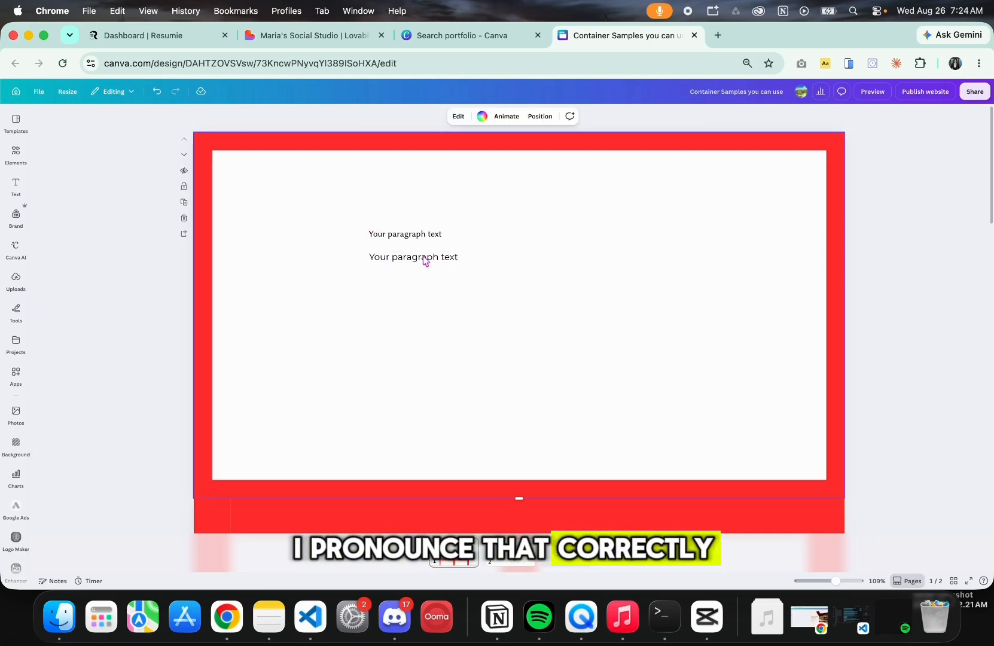
left_click(424, 261)
left_click(338, 118)
type("po")
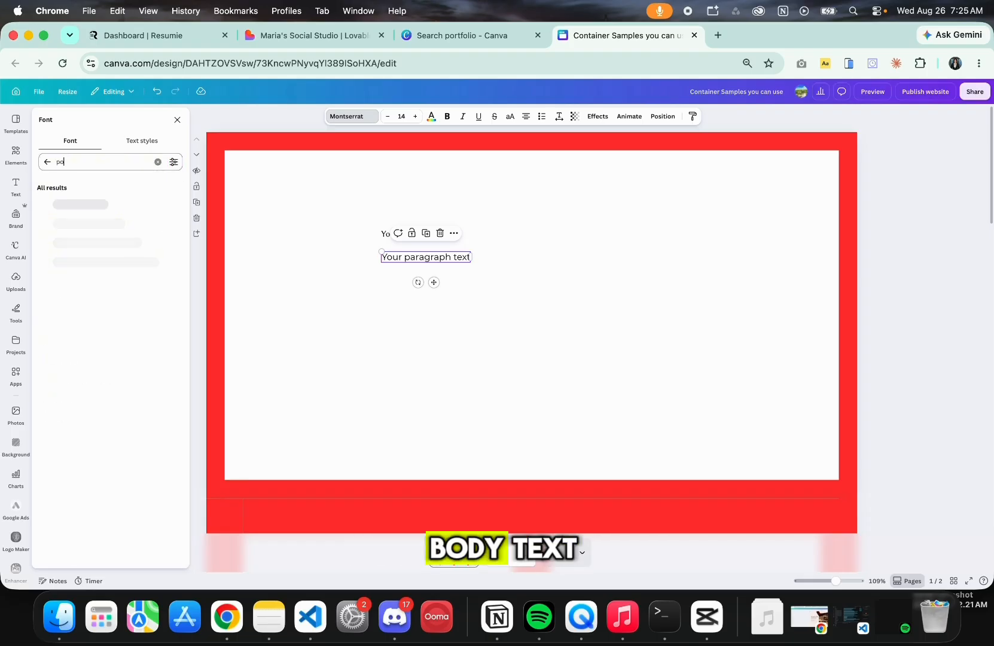
type("ppins")
left_click(111, 203)
- Switch to the portfolio preview in Lovable and capture a screenshot of its hero section
key("super+2")
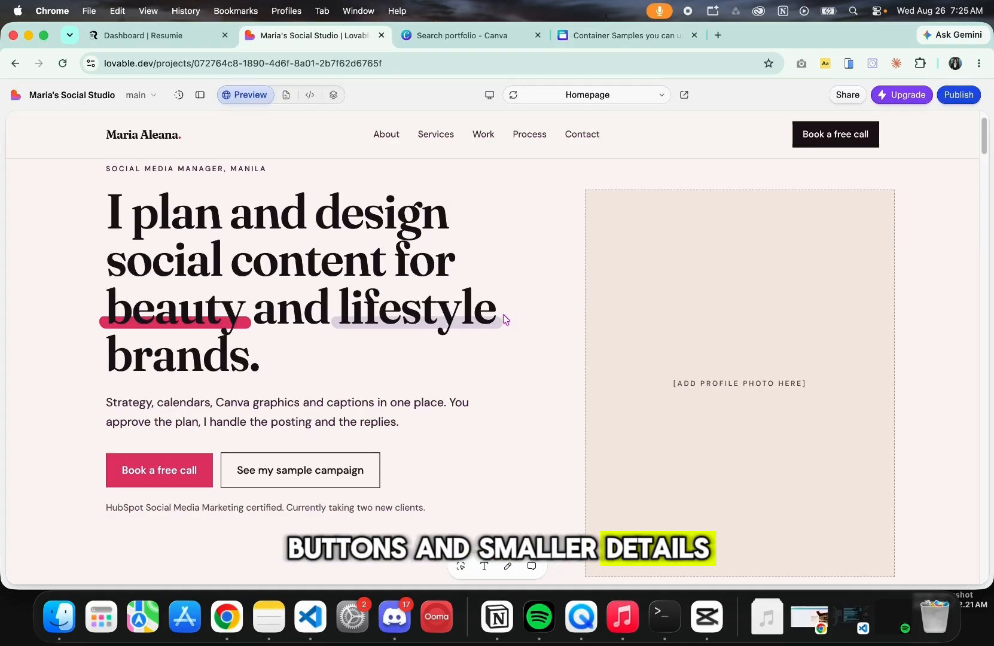
key("super+shift+4")
left_click_drag(38, 162, 990, 581)
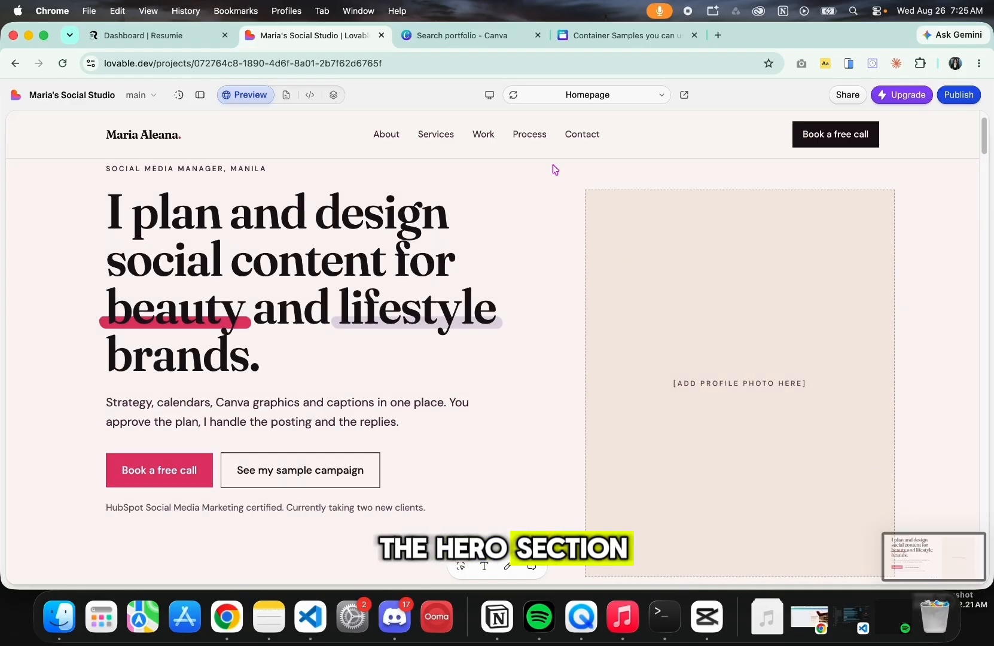
- Switch back to the Canva design, place the hero screenshot in the page's lower-right corner, and shrink it to about a third of the page width
left_click(661, 37)
left_click_drag(909, 539, 786, 435)
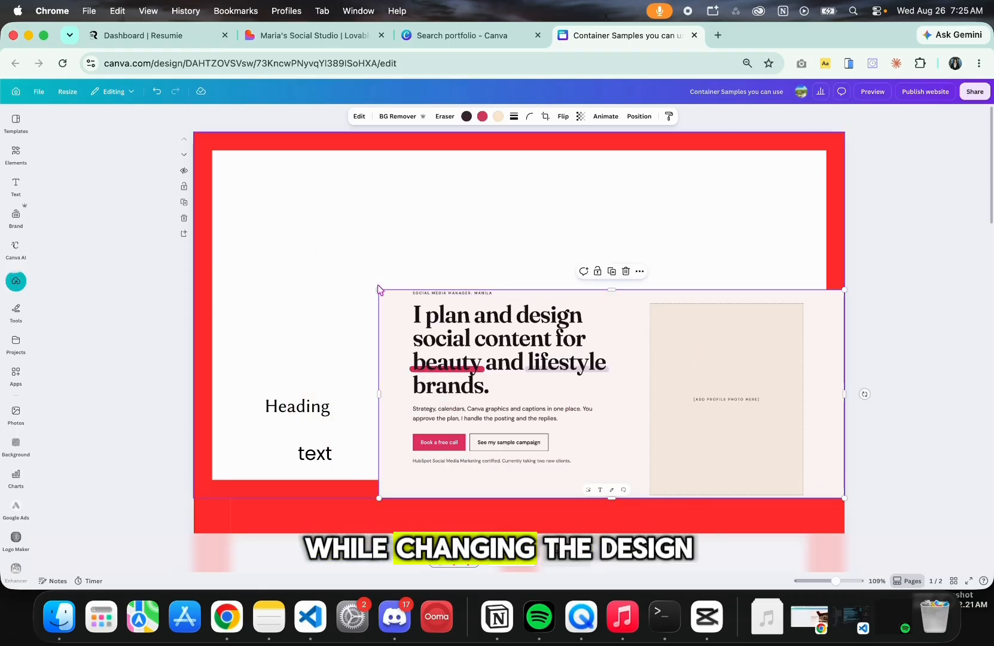
left_click_drag(379, 290, 627, 386)
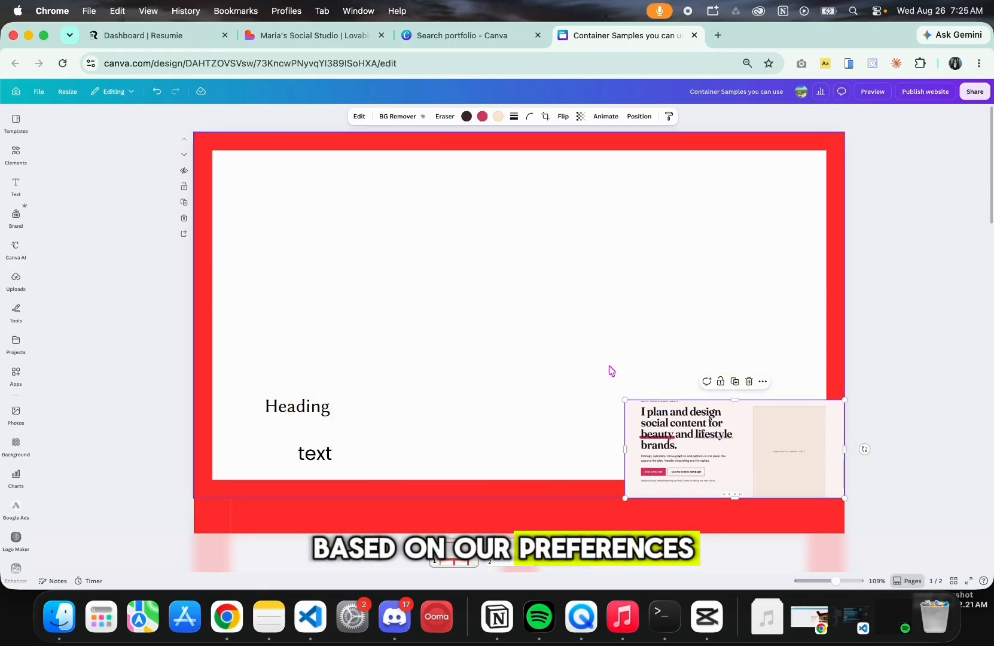
left_click(512, 306)
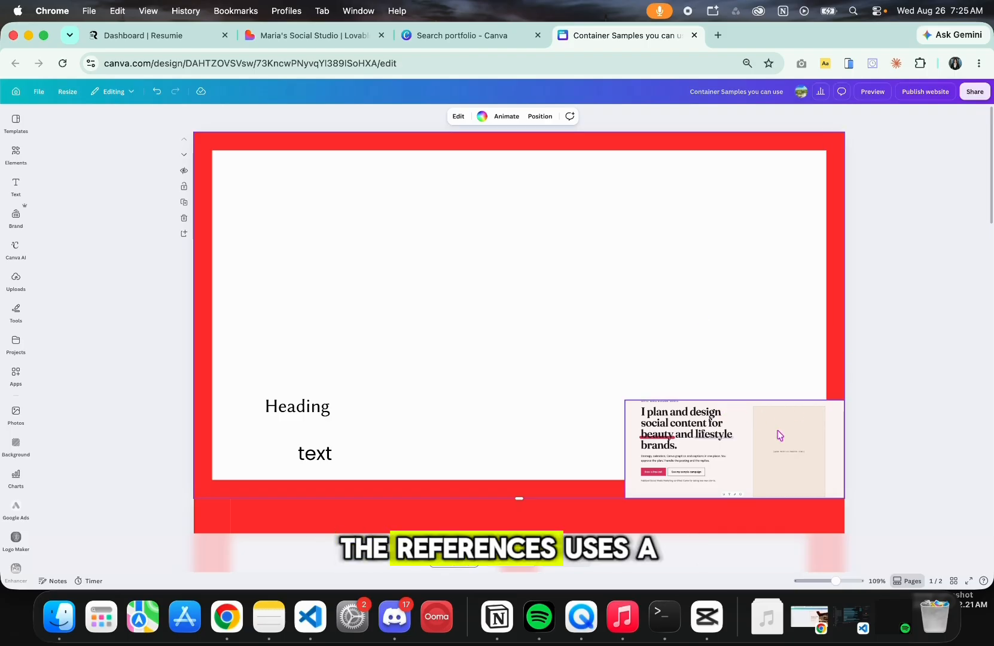
- Duplicate the right-hand vertical red margin guide and centre the copy on the page to split it into two columns
left_click(840, 307)
left_click(838, 523)
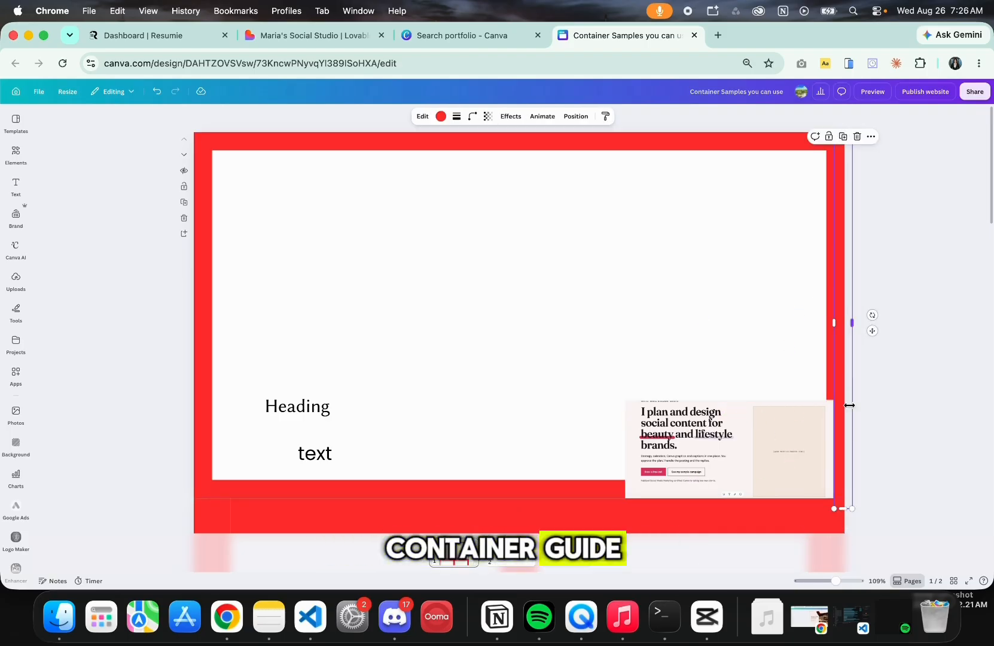
left_click_drag(850, 393, 522, 378)
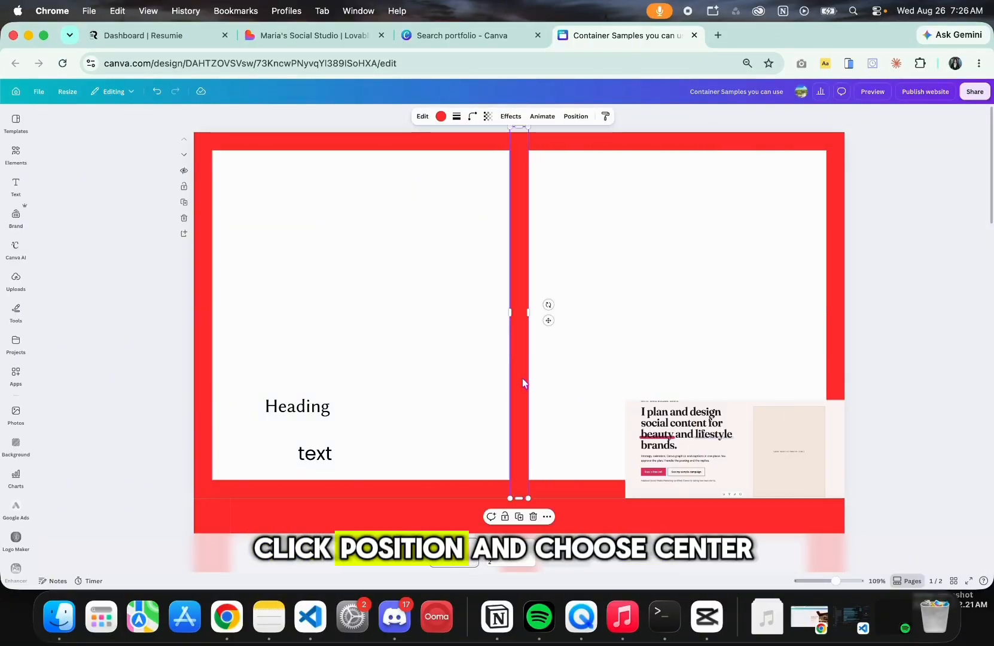
right_click(522, 379)
mouse_move(574, 463)
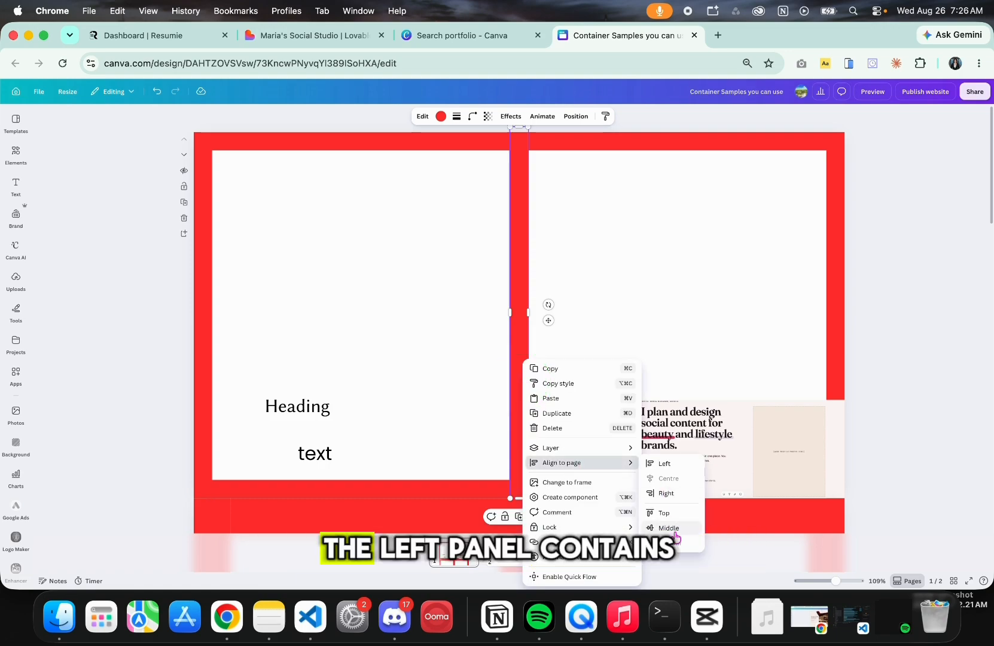
left_click(682, 241)
left_click(677, 275)
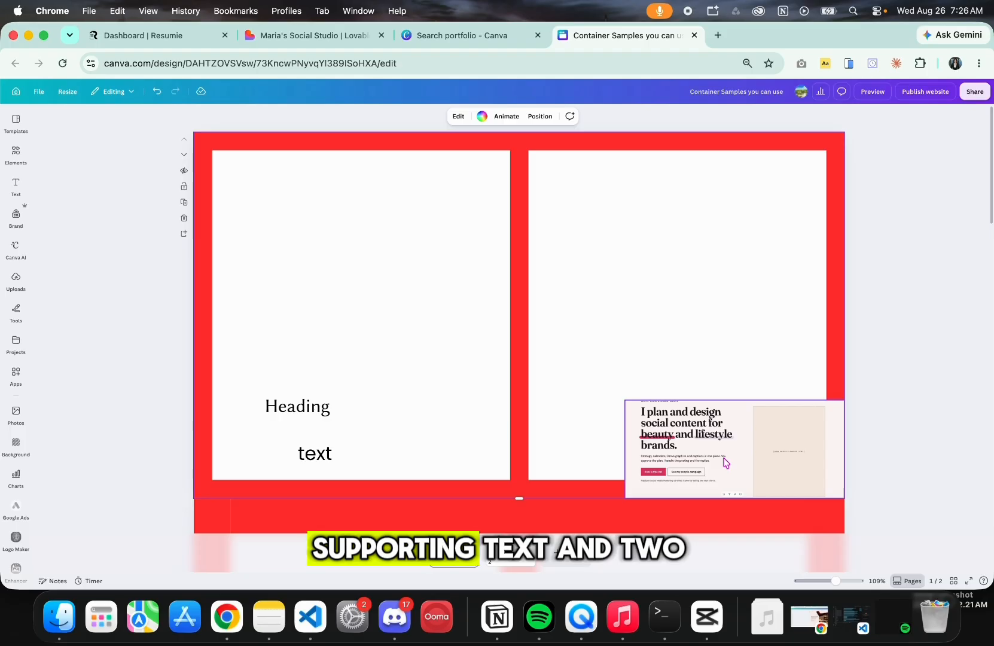
- Enlarge the hero screenshot inside the right column and crop it to its heading, supporting text and two buttons
left_click_drag(722, 455, 624, 318)
left_click_drag(744, 318, 760, 513)
left_click_drag(637, 354, 619, 377)
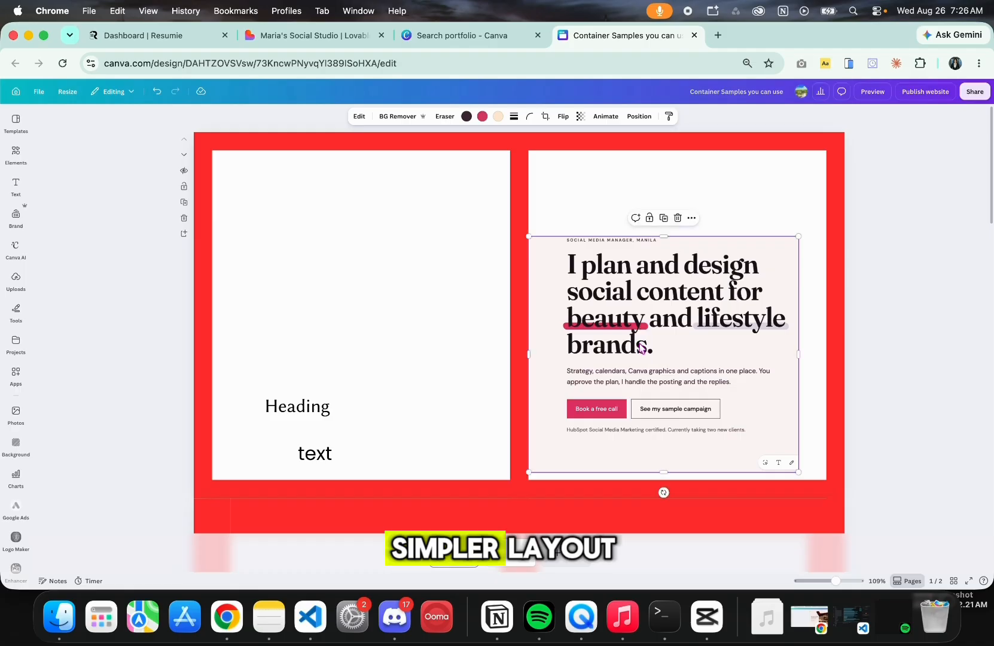
left_click_drag(666, 238, 667, 216)
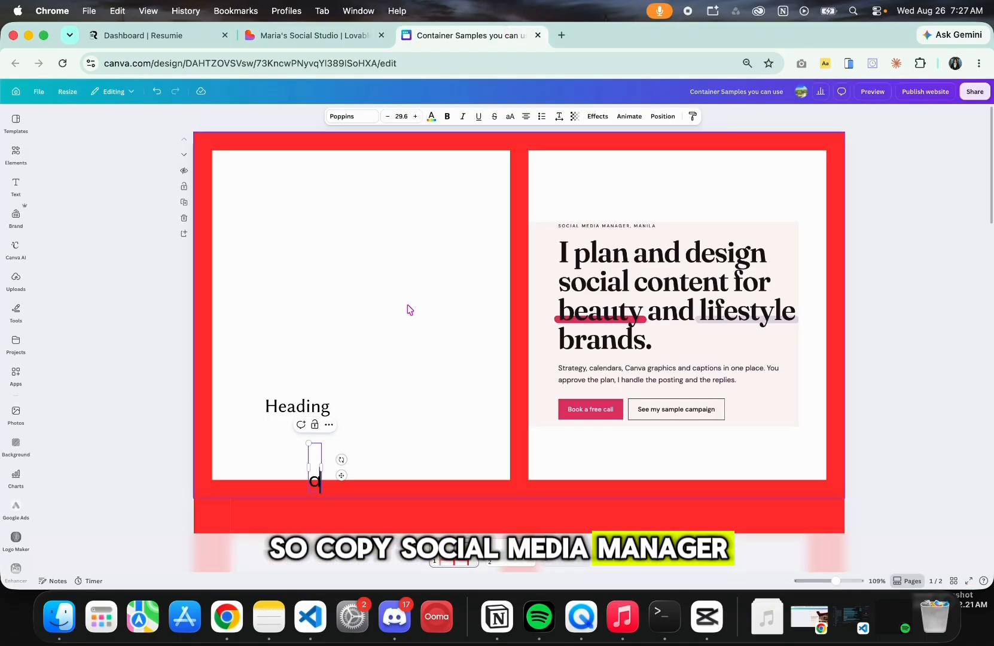
- Replace the Poppins text with "Social media manager, Manila" and place it on one line at size 21 in the upper left column
type("Social media manager, Manila")
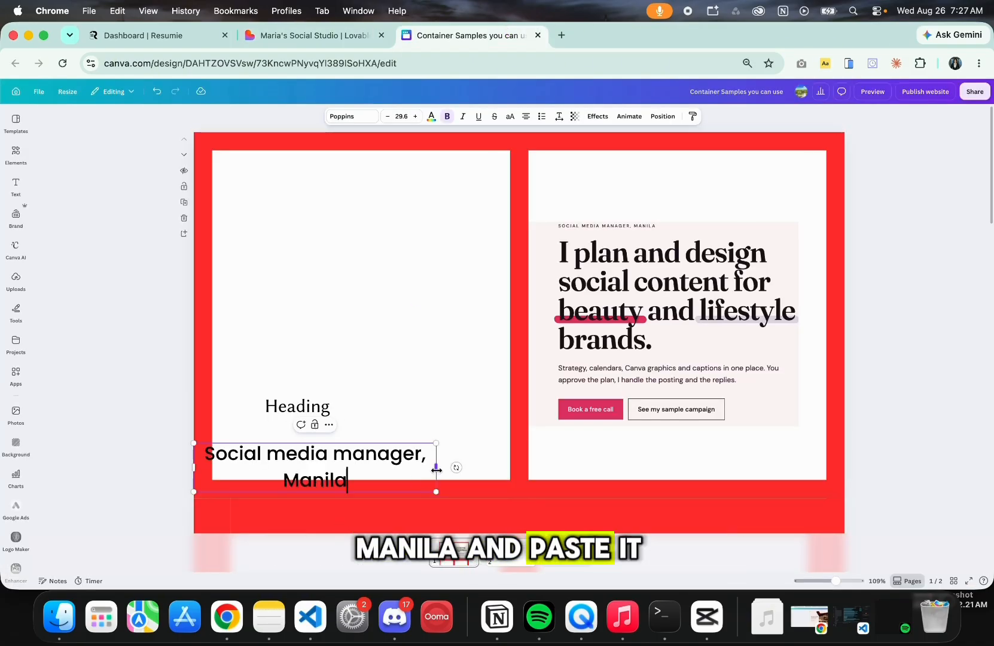
left_click_drag(437, 471, 396, 226)
left_click(389, 297)
left_click(377, 230)
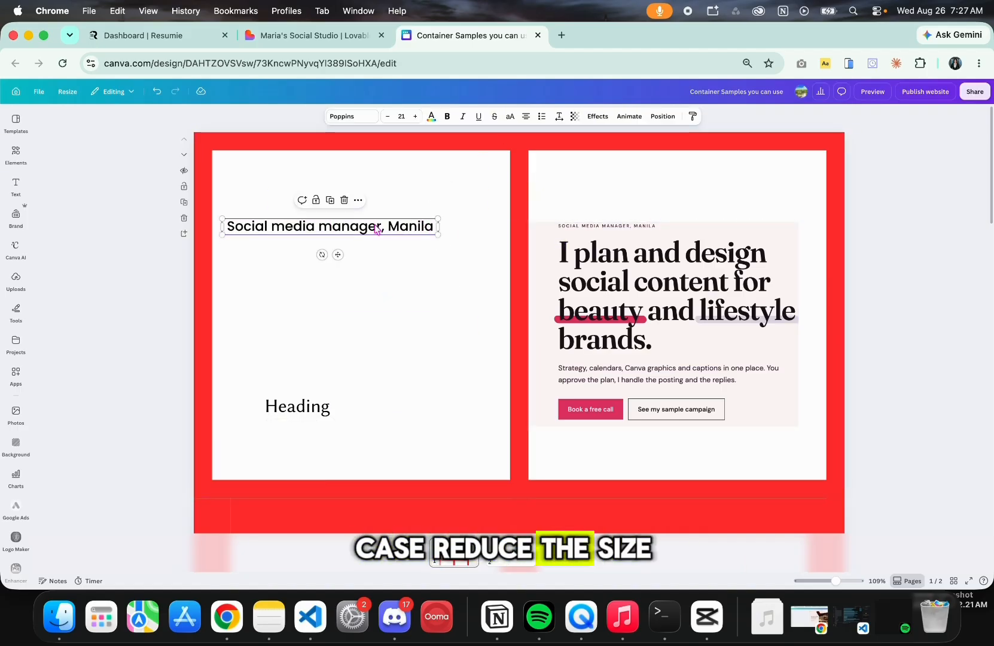
- Make the Manila label uppercase and left-aligned, shrink it to size 12.4, and line it up with the left margin guide
left_click(442, 241)
left_click(421, 230)
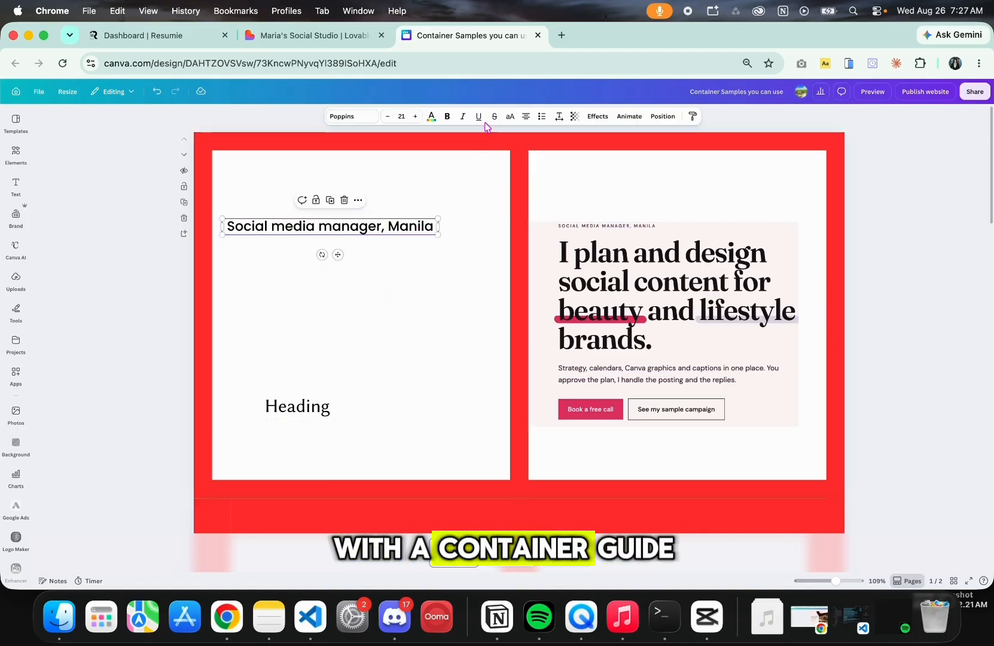
left_click(512, 119)
left_click_drag(440, 233, 337, 209)
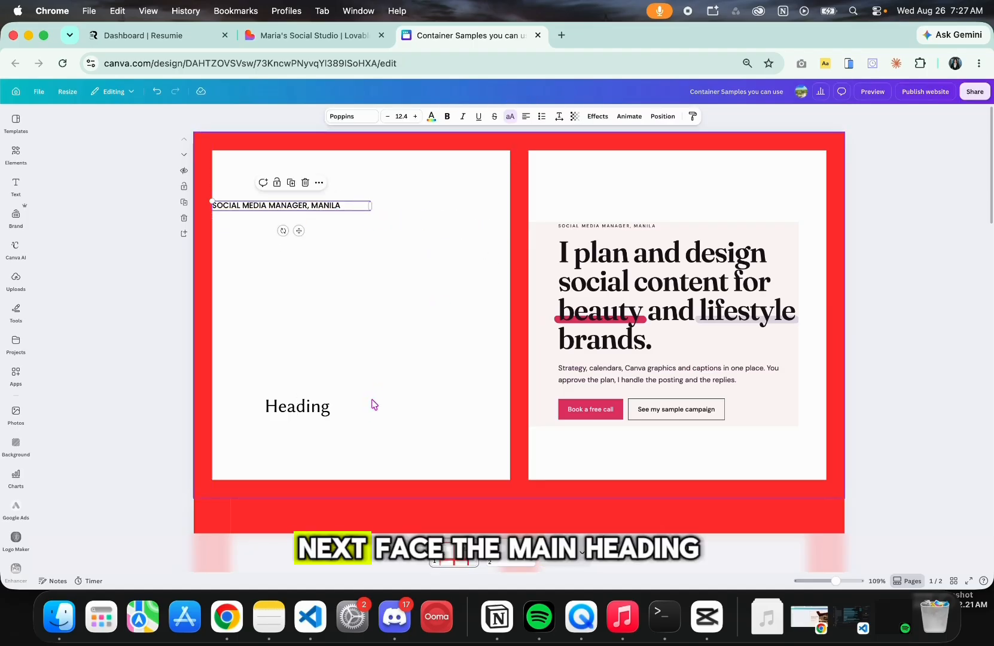
- Move the Heading text box below the label and replace its text with the hero heading copied from the Lovable preview
left_click_drag(301, 405, 248, 239)
left_click(321, 37)
left_click_drag(262, 418, 90, 278)
key("super+c")
left_click(461, 35)
double_click(273, 240)
key("super+v")
key("BackSpace")
key("super+a")
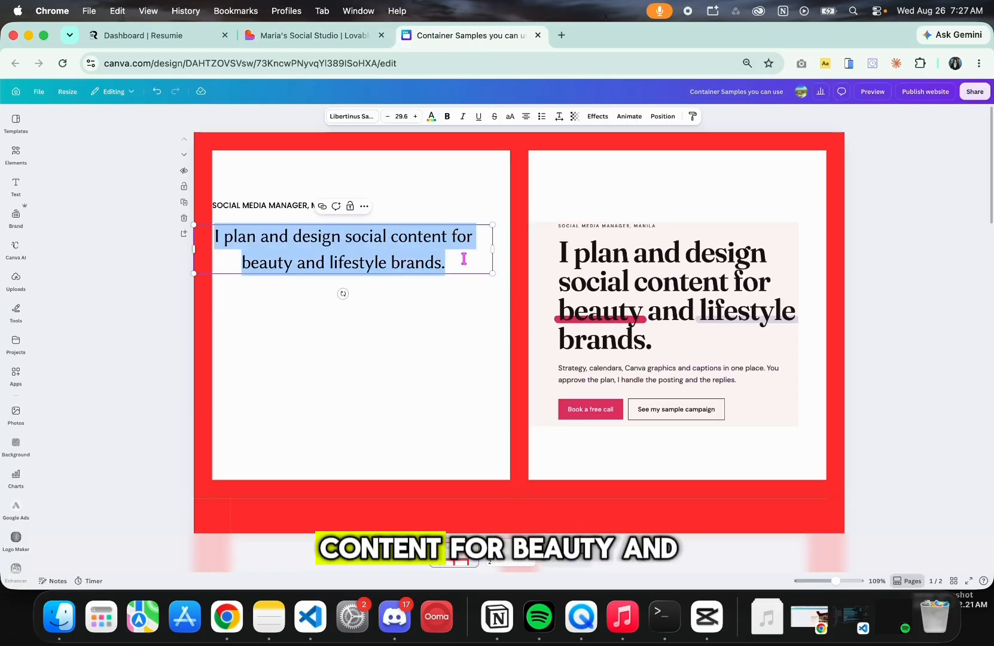
- Left-align the hero heading, enlarge it to size 49.6, and fit it to the left column's width over three lines
left_click(527, 118)
left_click(321, 254)
left_click_drag(321, 255, 340, 252)
left_click_drag(511, 249, 444, 257)
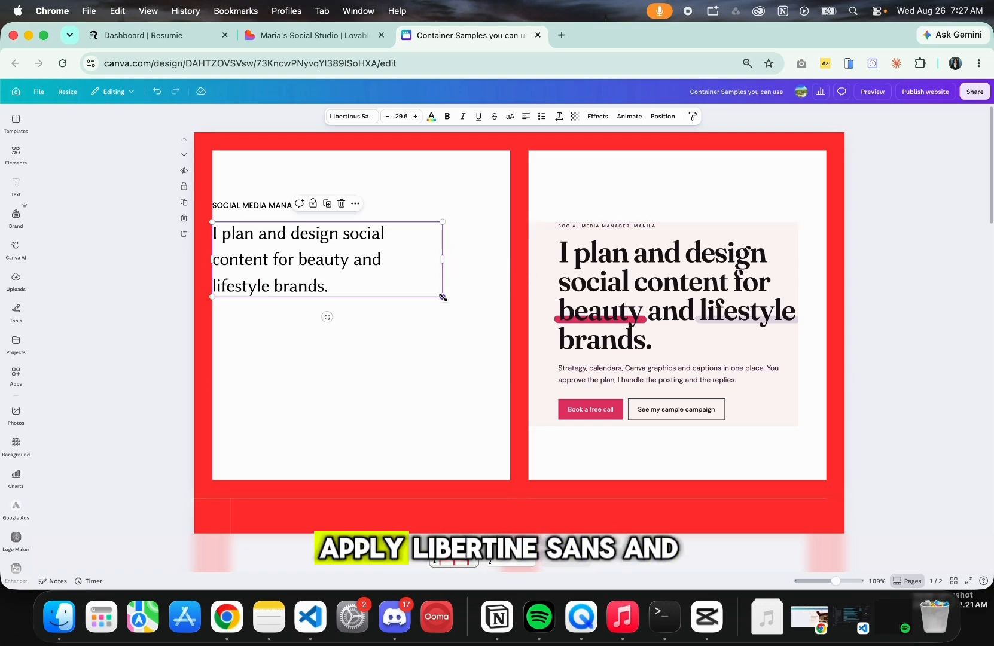
left_click_drag(443, 298, 515, 309)
left_click(461, 360)
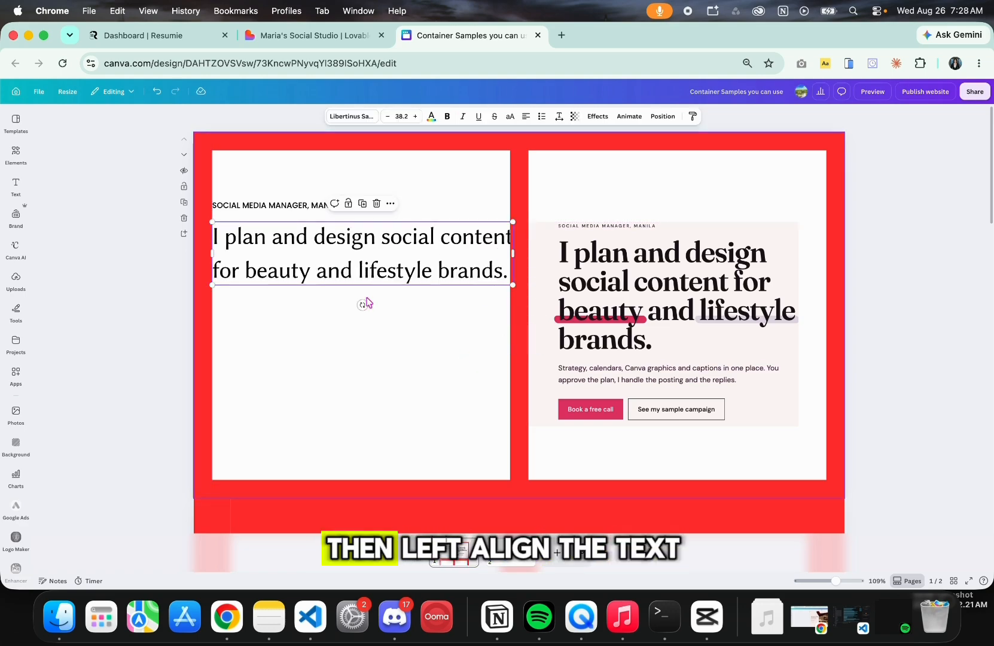
left_click(432, 285)
left_click_drag(513, 254, 464, 273)
left_click_drag(464, 319, 504, 349)
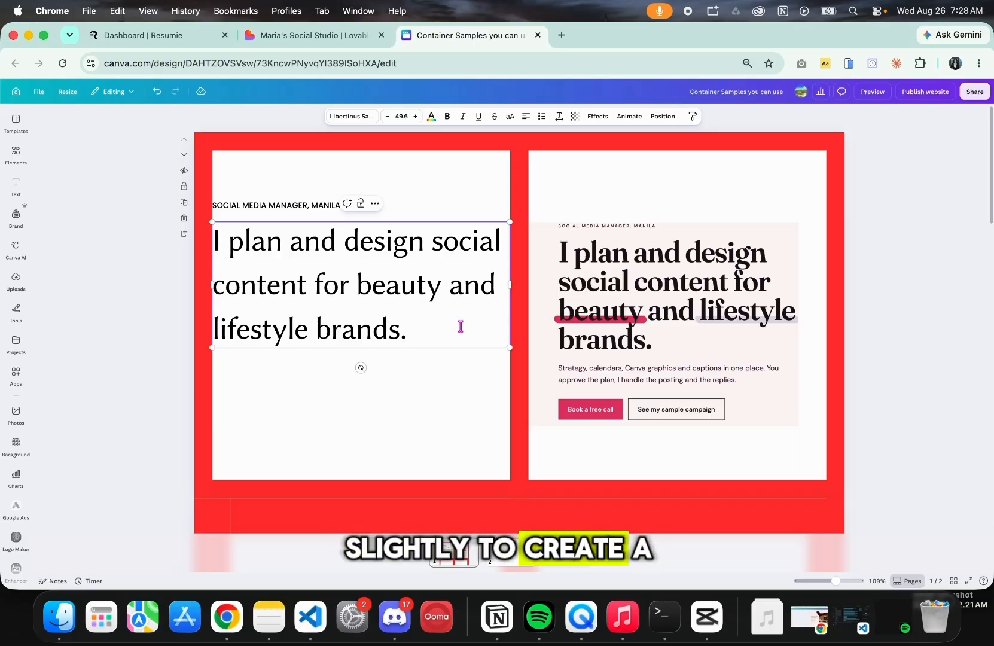
- Tighten the line spacing of the hero heading
left_click_drag(460, 314, 263, 242)
left_click_drag(283, 243, 252, 232)
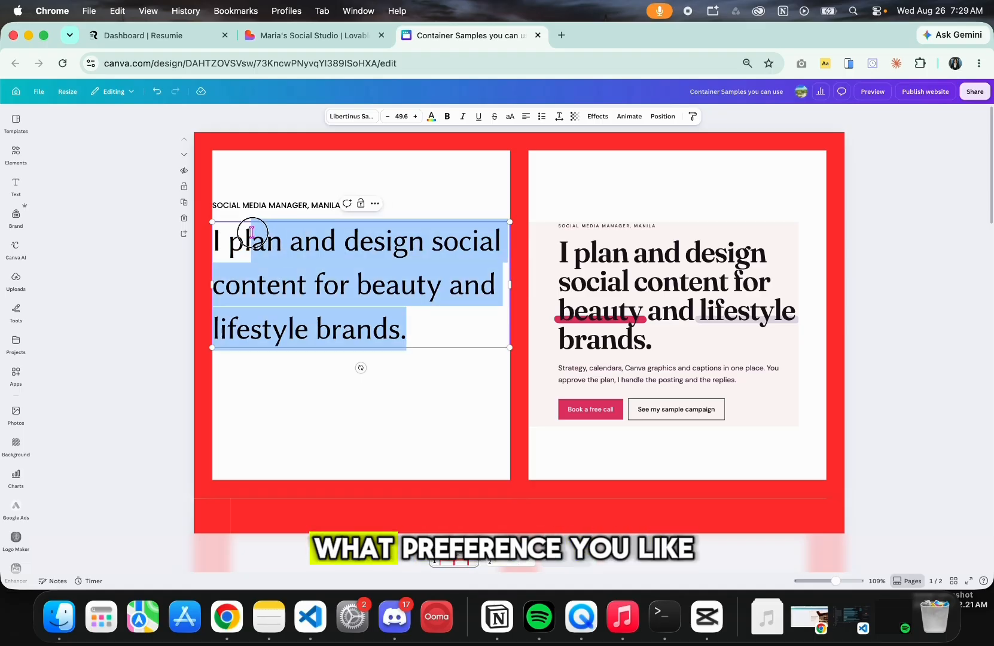
left_click(558, 117)
left_click_drag(541, 184, 533, 183)
left_click(485, 203)
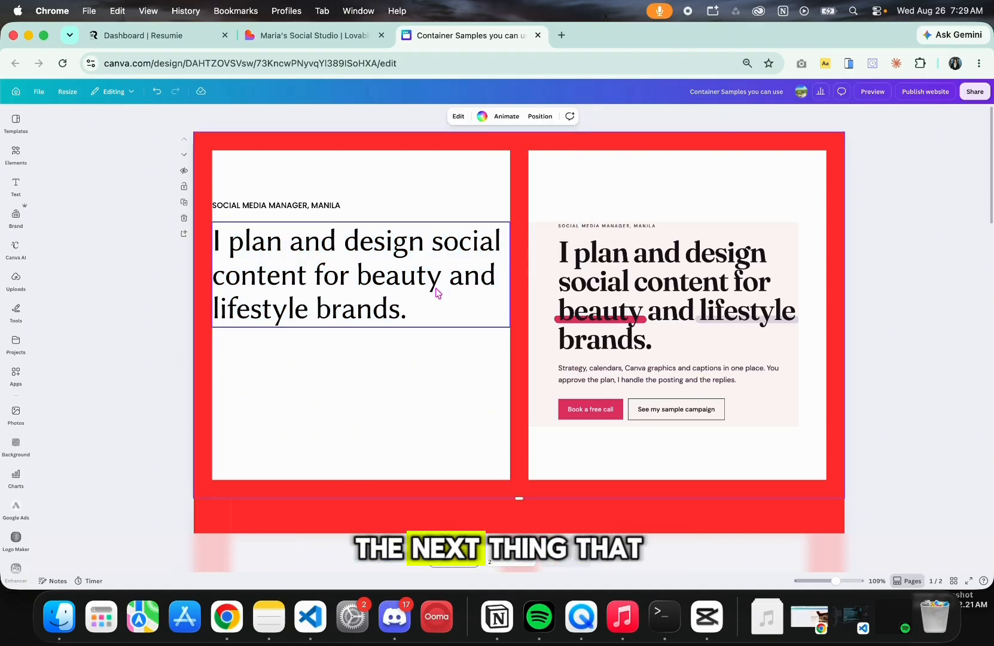
- Italicise the words "beauty" and "lifestyle" in the hero heading
left_click(410, 281)
left_click_drag(428, 278, 440, 278)
key("ctrl+i")
left_click_drag(215, 307, 305, 309)
key("ctrl+i")
left_click(431, 347)
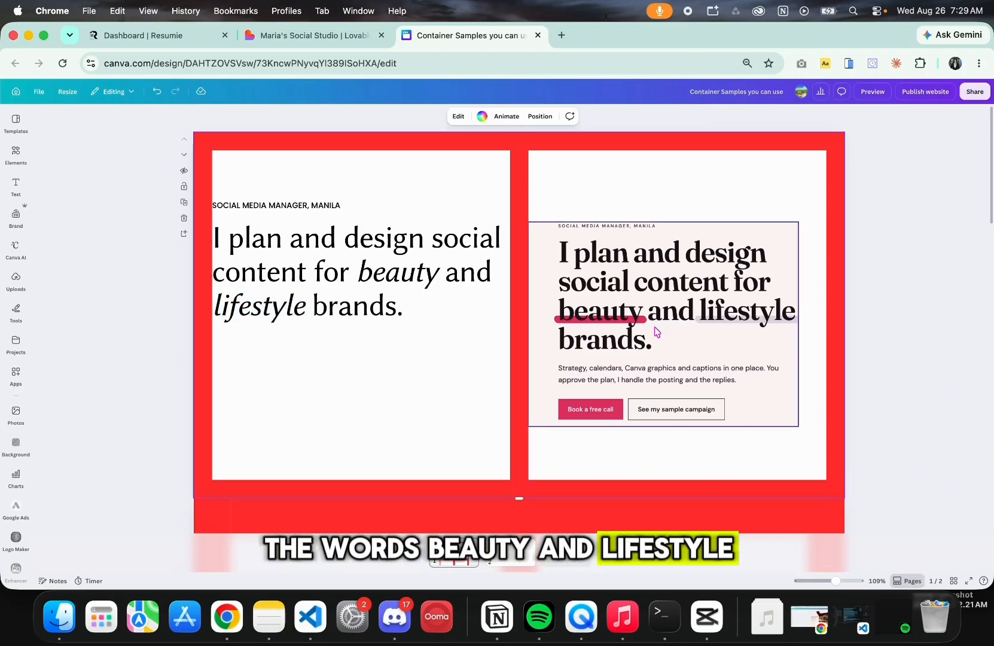
- Add a rectangle below the hero heading, flatten it into a thin bar, and round its corners
key("r")
left_click_drag(542, 320, 343, 417)
left_click_drag(320, 470, 353, 372)
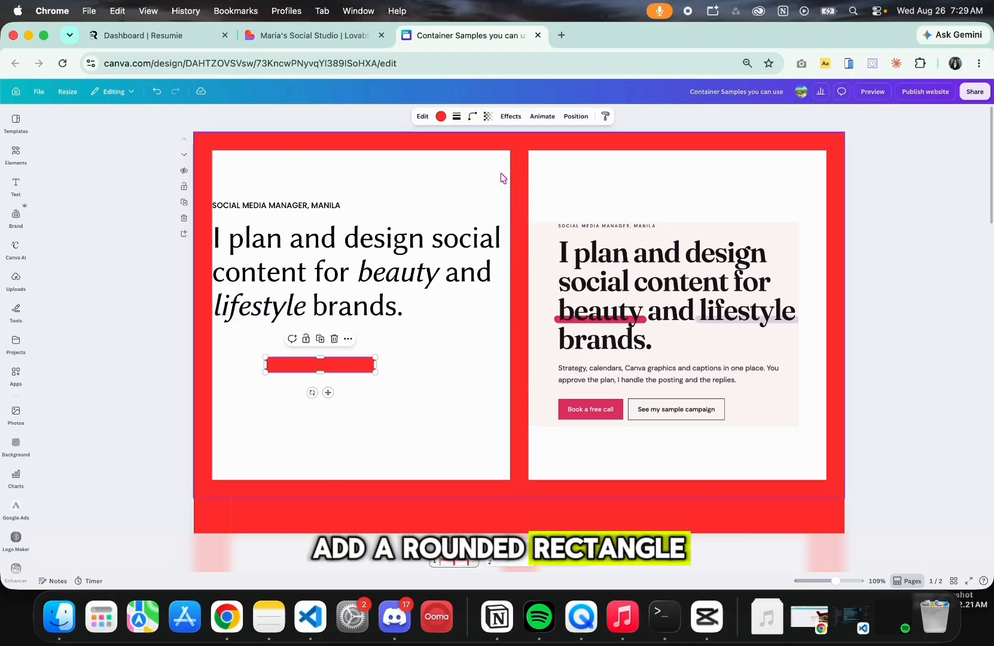
left_click(475, 117)
left_click_drag(427, 152, 492, 153)
- Fill the bar with the pink sampled from the reference underline and fit it along the lower edge of "beauty"
left_click(441, 116)
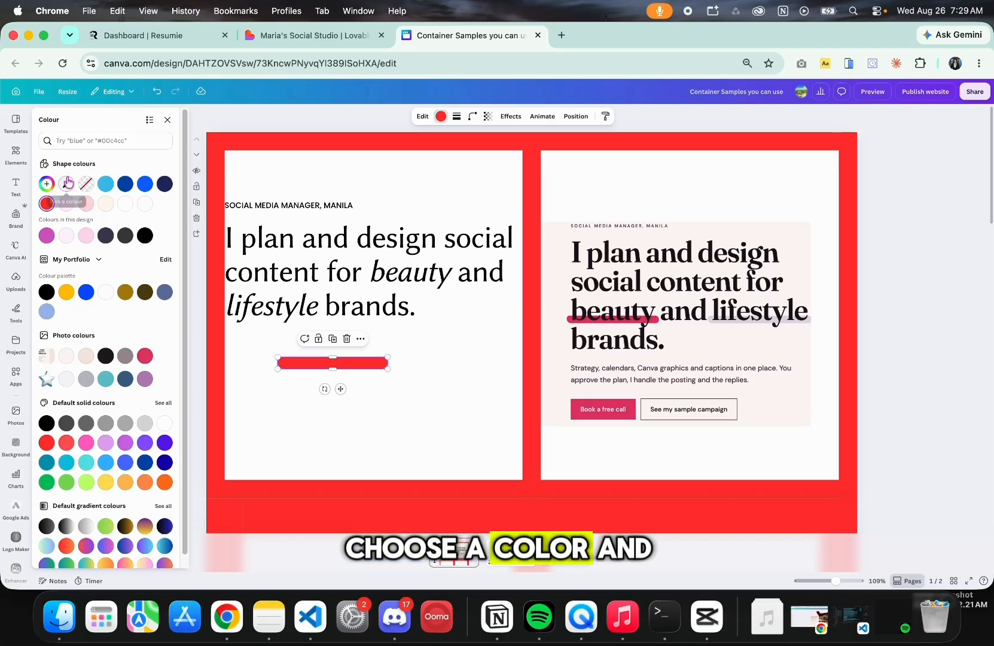
left_click(66, 184)
left_click(656, 320)
left_click_drag(371, 368, 453, 281)
- Send the pink bar behind the heading text and make it semi-transparent
left_click(575, 116)
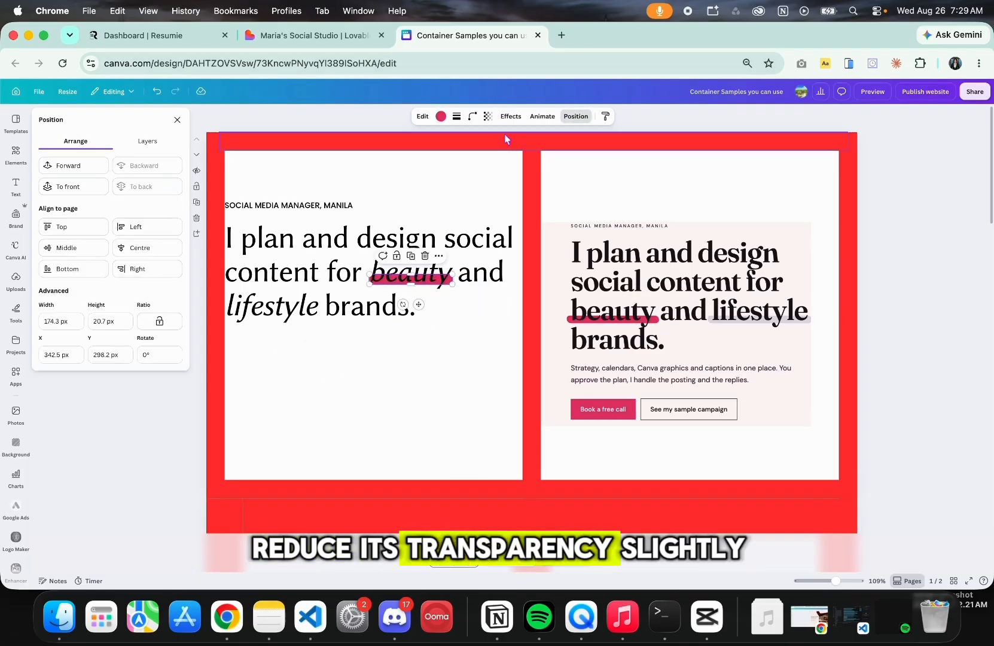
left_click(488, 116)
left_click_drag(501, 152, 476, 152)
left_click(451, 387)
left_click(439, 297)
left_click_drag(439, 298, 434, 255)
left_click(412, 280)
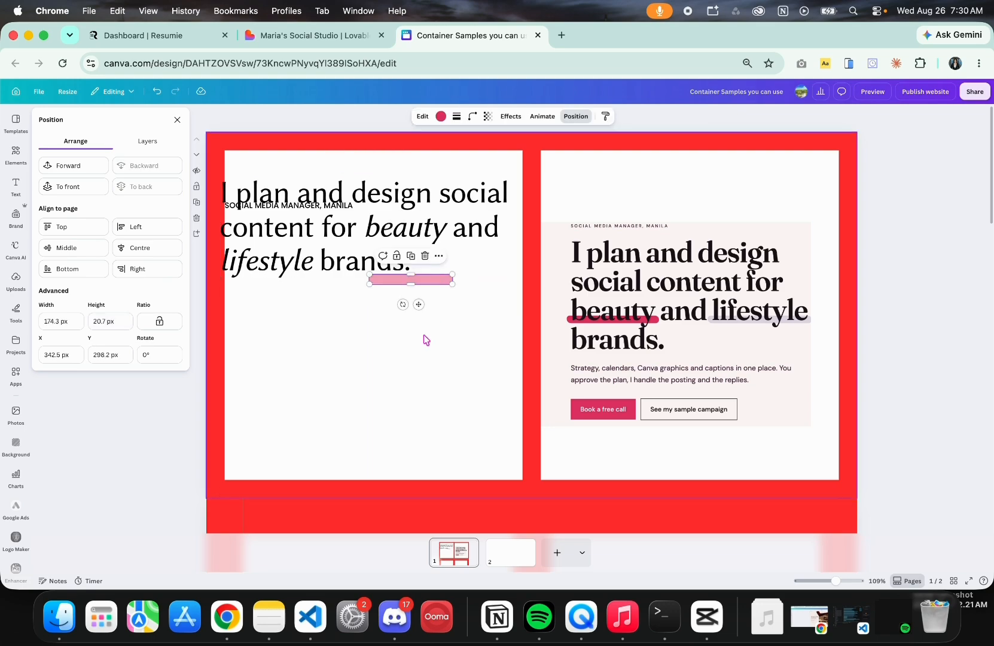
key("super+z")
- Add a copy of the highlight bar, fit it under "lifestyle" at about 198 px wide, and recolour it pinkish purple
key("super+v")
left_click_drag(427, 311, 320, 314)
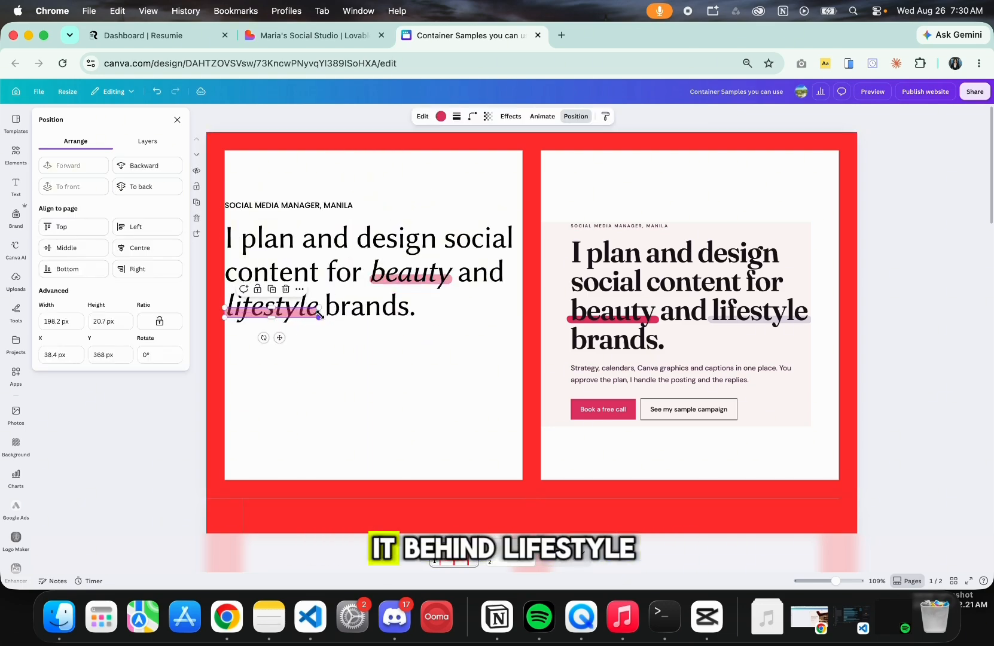
left_click(440, 116)
left_click(86, 204)
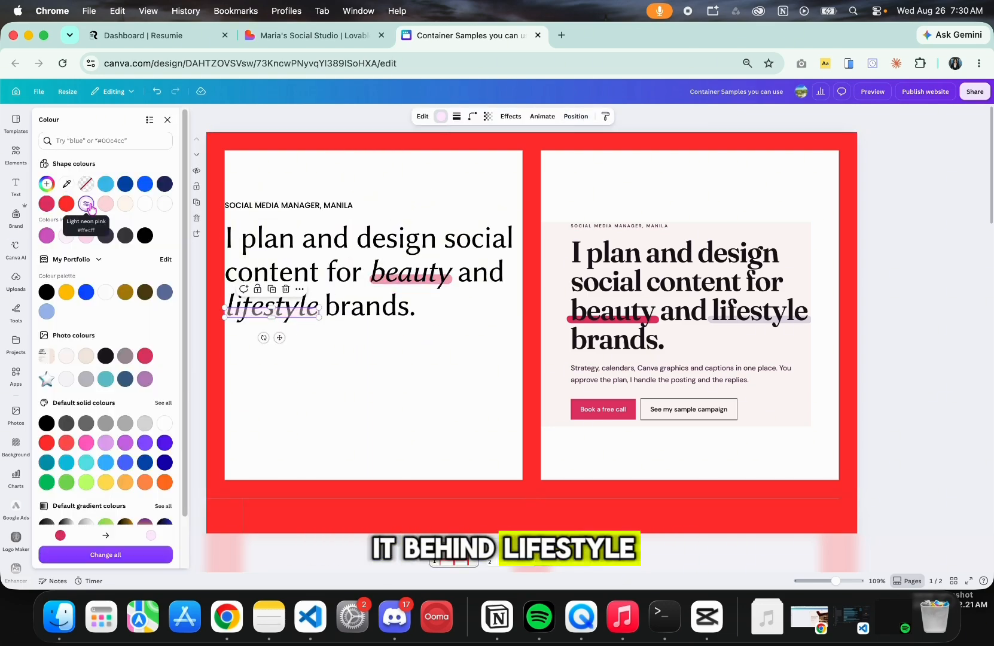
left_click(518, 411)
- Duplicate the "Social media manager, Manila" label and place the copy below the hero heading
left_click(290, 205)
key("super+d")
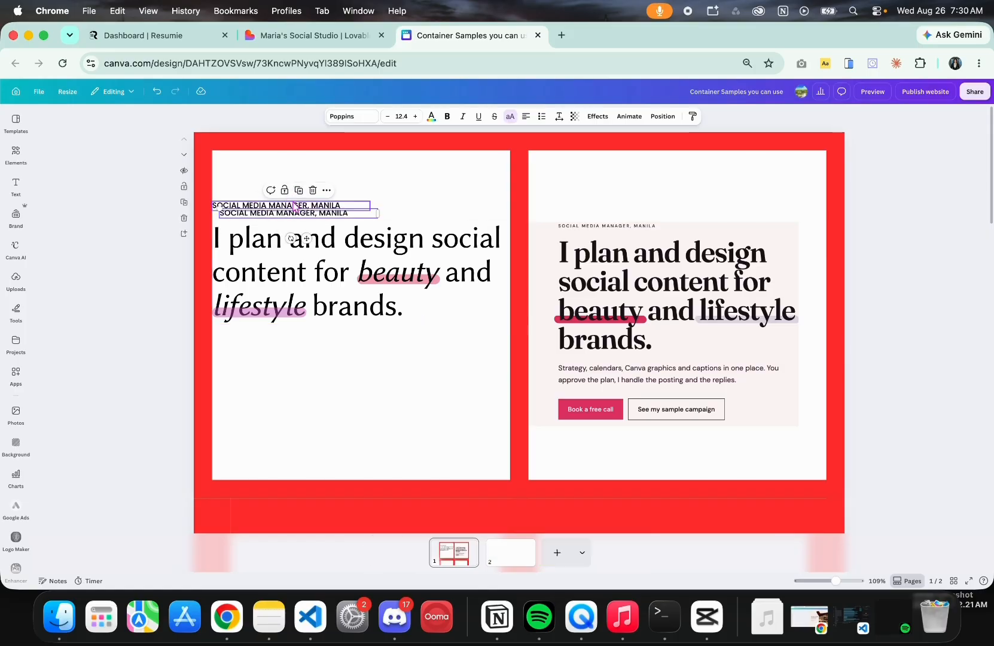
left_click_drag(293, 213, 287, 345)
- Replace the duplicated label's text with the supporting paragraph copied from the Lovable preview, in normal sentence case
left_click(302, 37)
left_click_drag(399, 479, 105, 459)
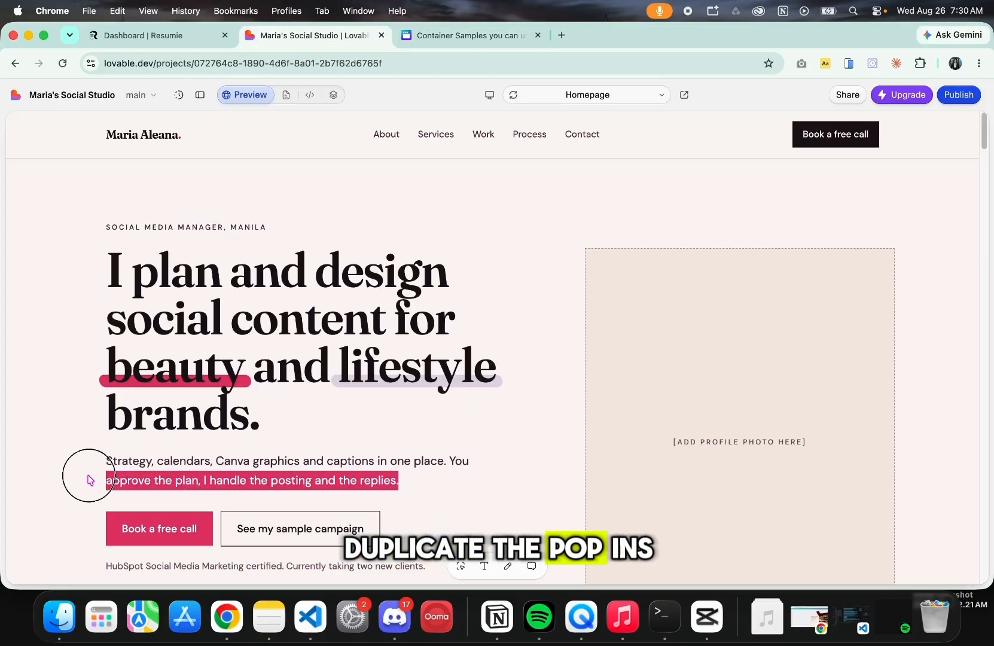
key("super+c")
left_click(455, 37)
key("super+v")
key("super+z")
triple_click(351, 345)
key("super+v")
- Widen the supporting paragraph to the full left column and enlarge its text to size 15.4
left_click_drag(370, 361, 500, 361)
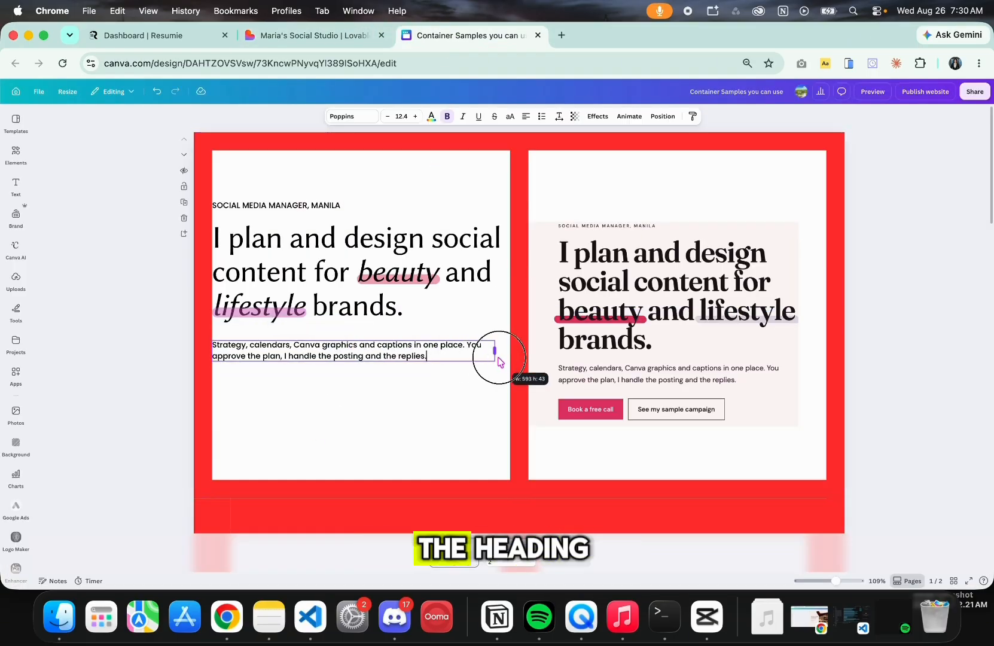
left_click(416, 116)
left_click(415, 117)
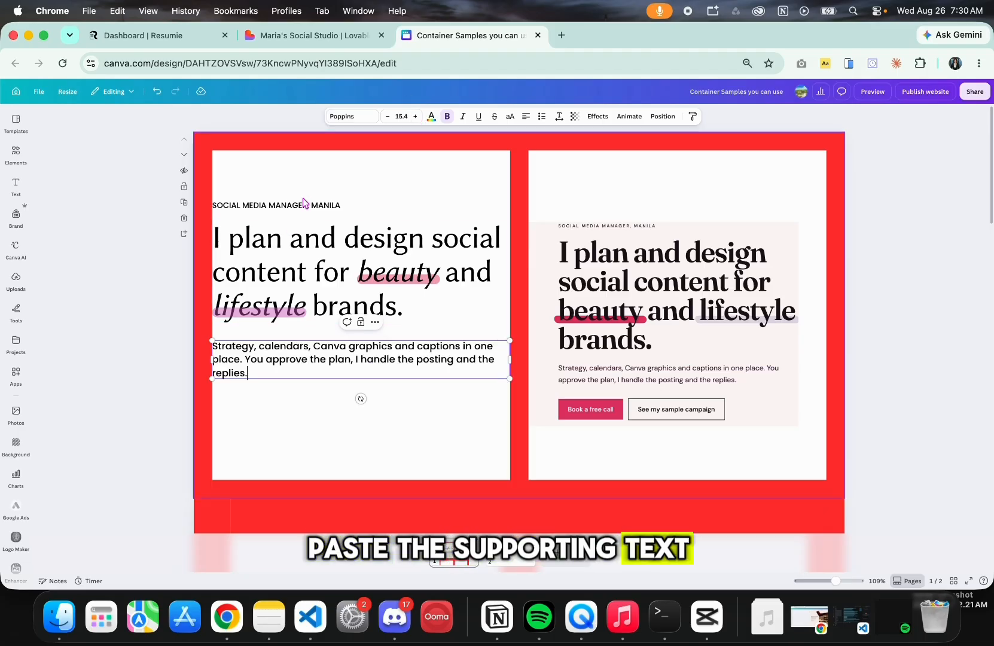
- Soften the "Social media manager, Manila" label to grey by increasing its transparency
left_click(299, 206)
left_click(433, 118)
left_click(46, 184)
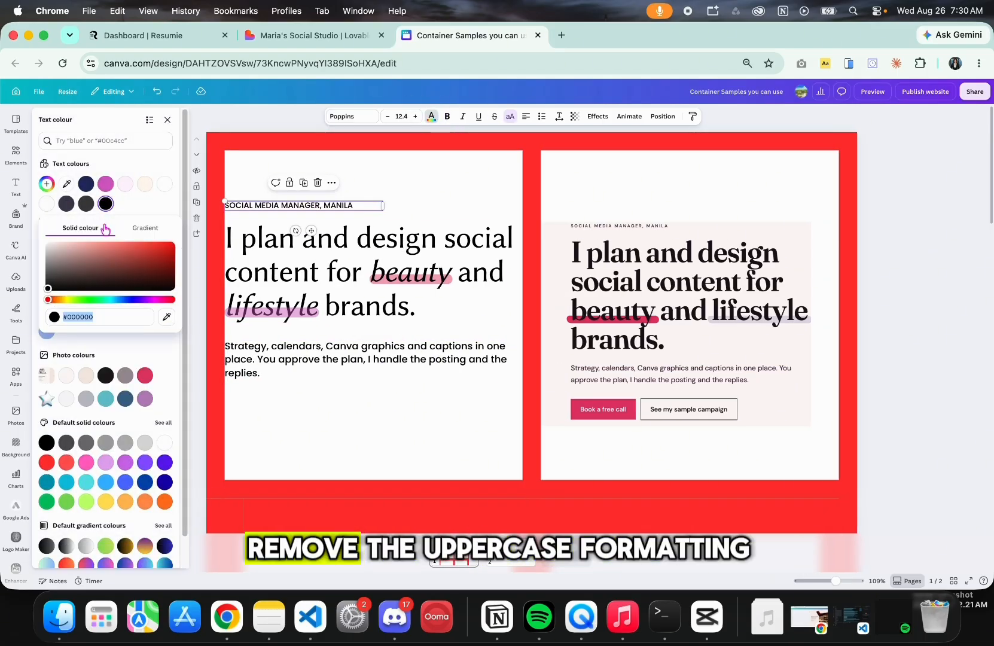
left_click(339, 206)
left_click(575, 116)
left_click_drag(597, 152, 581, 154)
left_click(479, 206)
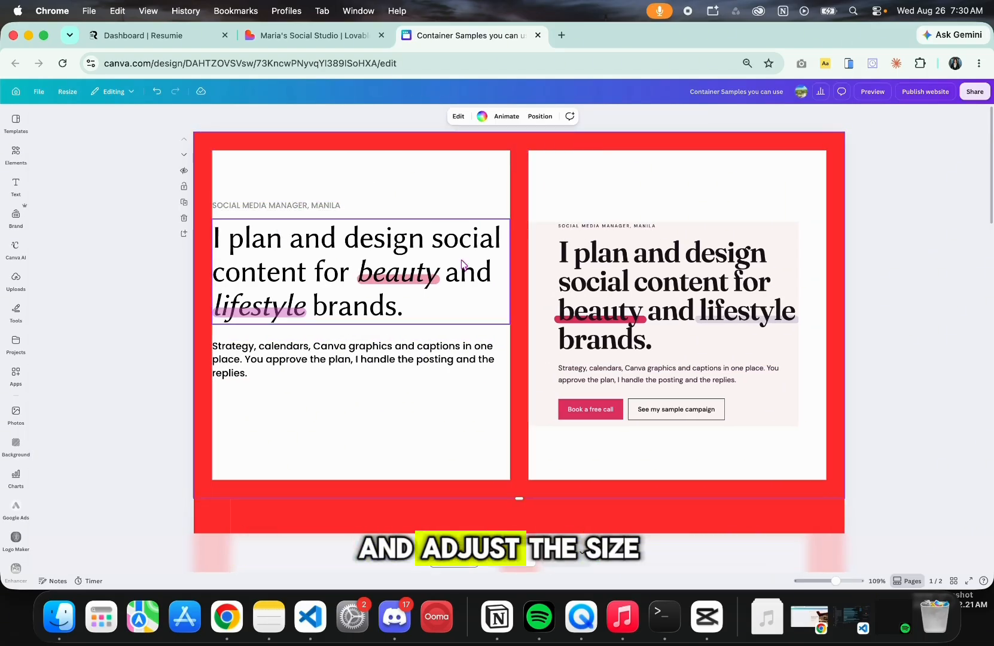
left_click(456, 257)
left_click(402, 427)
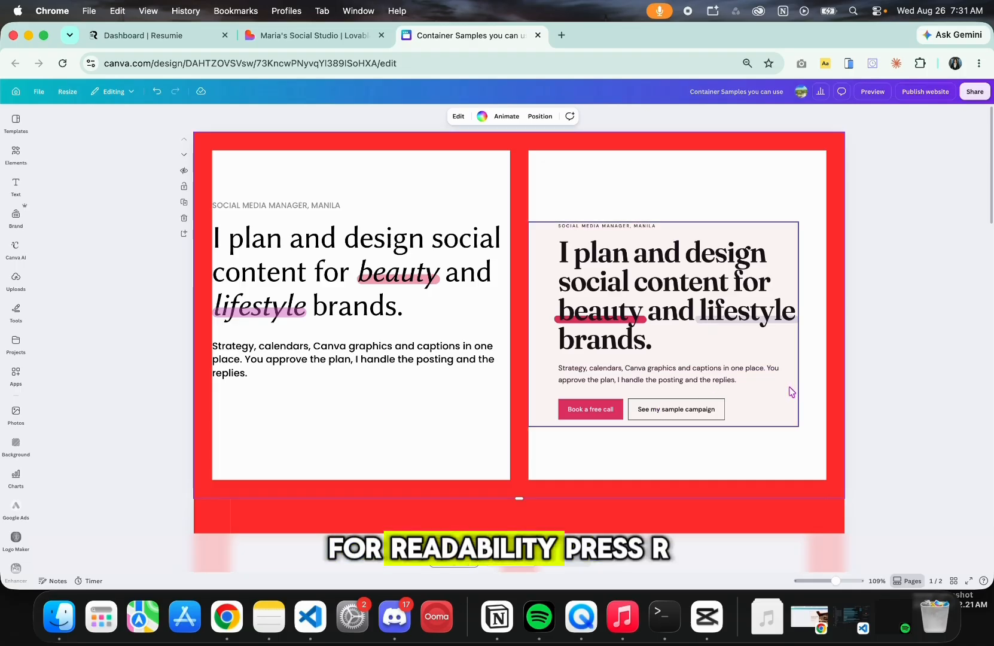
- Add a rectangle, flatten it to button height, and align it with the left margin guide below the supporting paragraph
key("r")
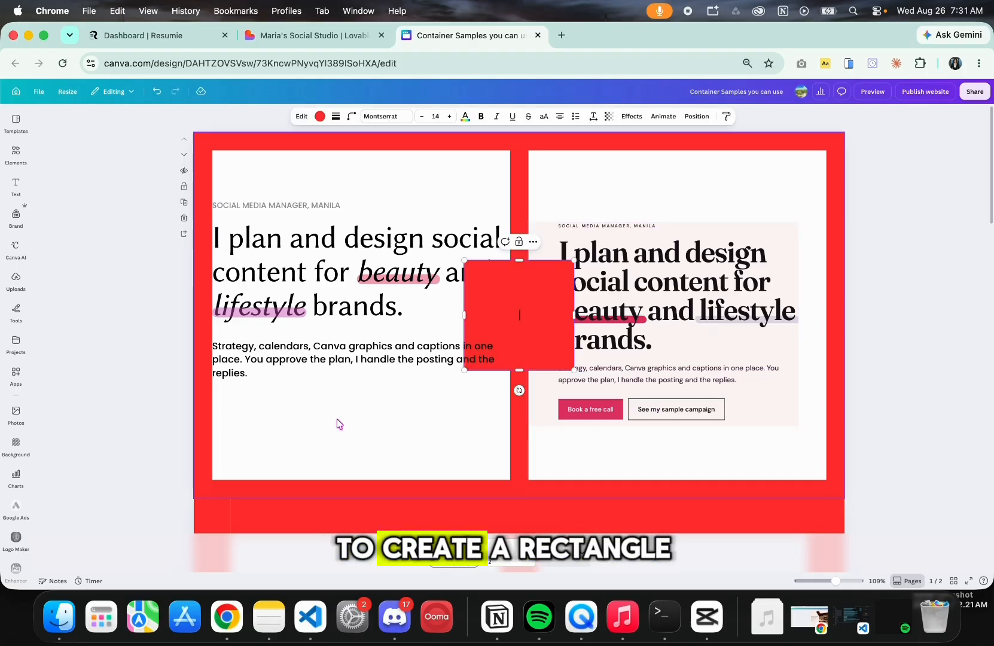
left_click(337, 419)
left_click_drag(537, 302, 313, 402)
left_click_drag(296, 360, 299, 439)
left_click_drag(308, 455, 280, 405)
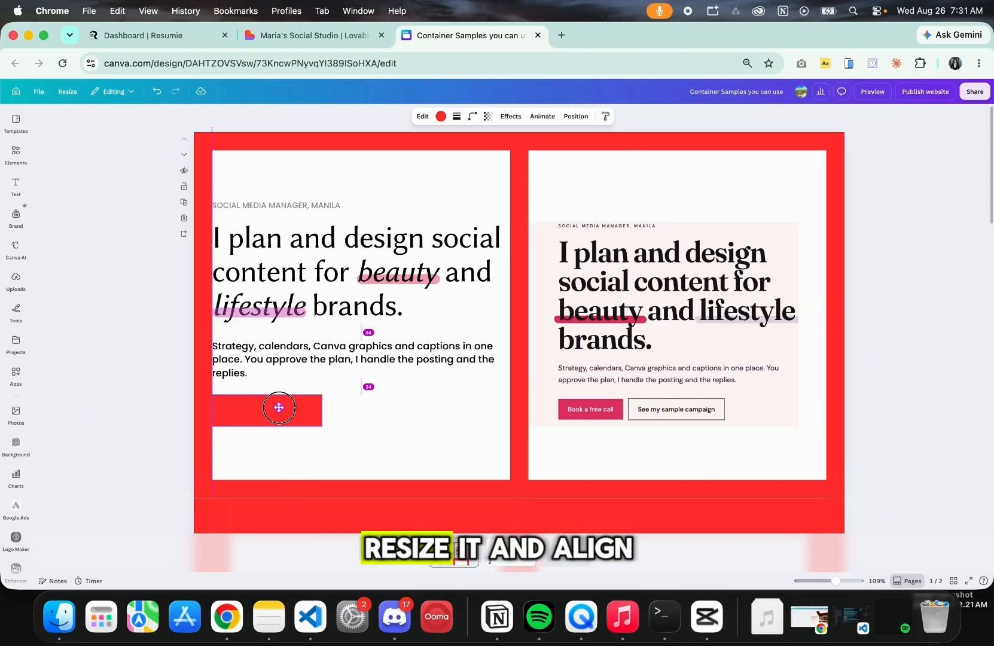
- Fill the button rectangle with the pink sampled from the reference's "Book a free call" button
left_click(441, 116)
key("i")
left_click(620, 408)
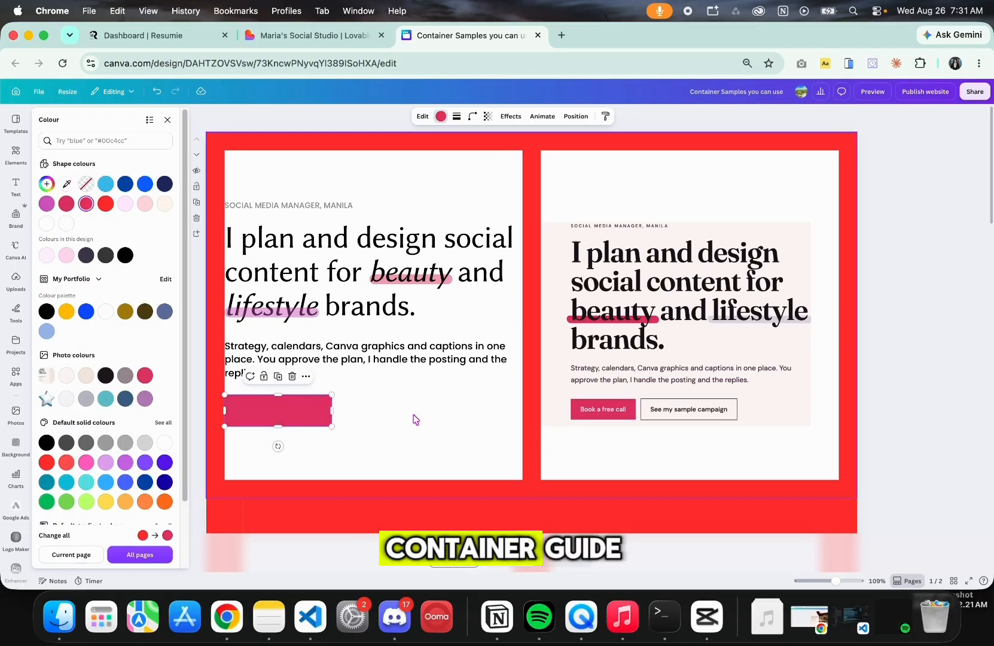
- Duplicate the supporting paragraph's text box near the pink button and replace its text with "Book a free call"
left_click(305, 359)
left_click(360, 322)
left_click_drag(369, 501, 404, 399)
double_click(406, 393)
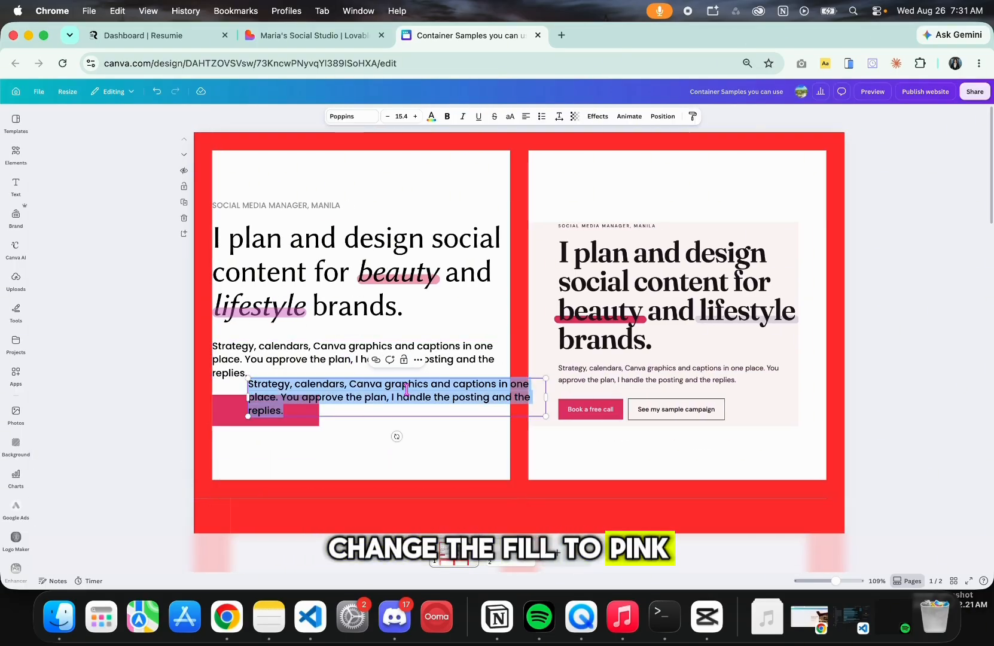
type("Book a free call")
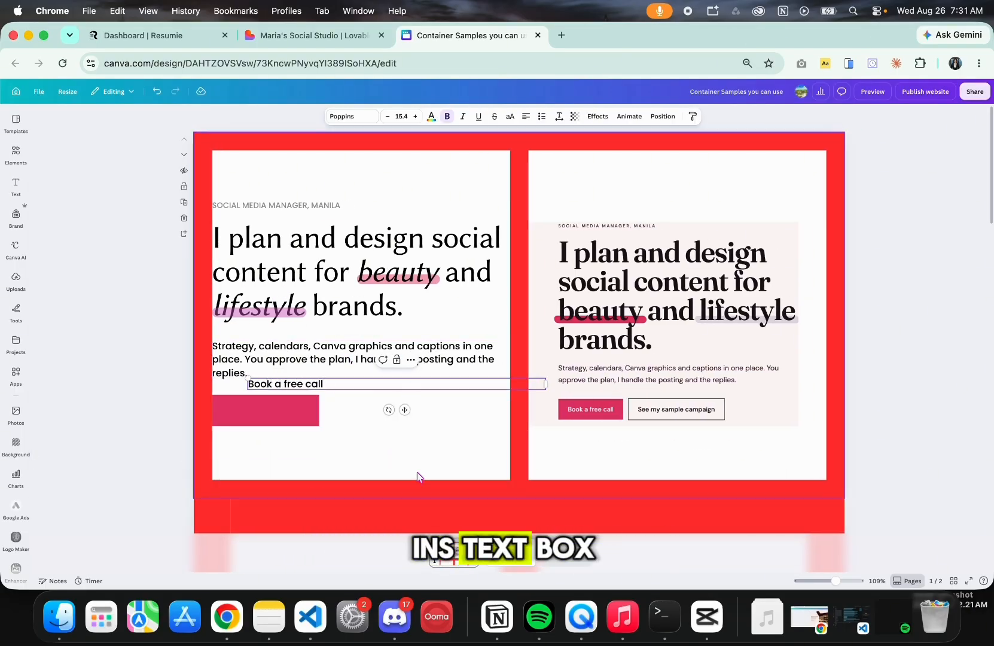
- Recolour the "Book a free call" text cream and move it onto the pink button rectangle
left_click(429, 114)
left_click(145, 184)
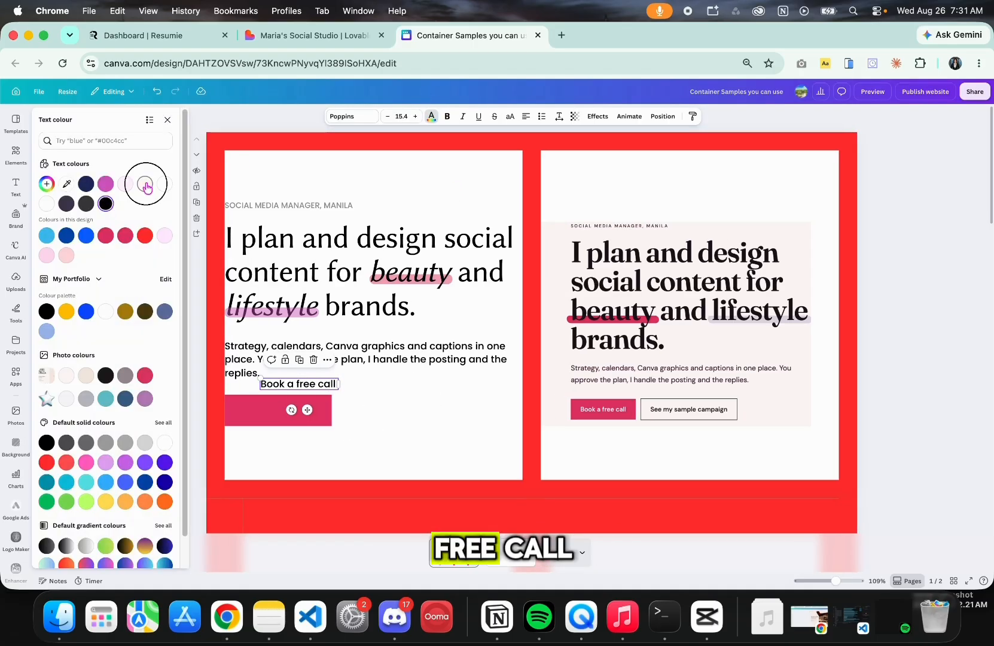
left_click_drag(305, 383, 284, 410)
- Select the pink rectangle together with its "Book a free call" label and align them so the text is centred
left_click(393, 447)
left_click_drag(349, 459, 271, 393)
right_click(270, 393)
mouse_move(342, 478)
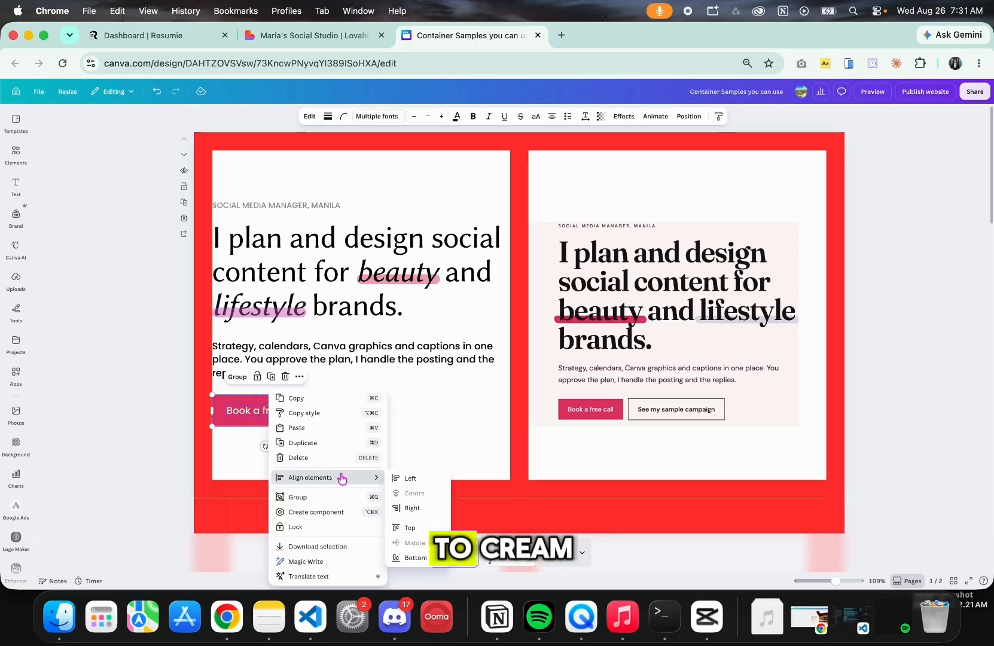
left_click(407, 478)
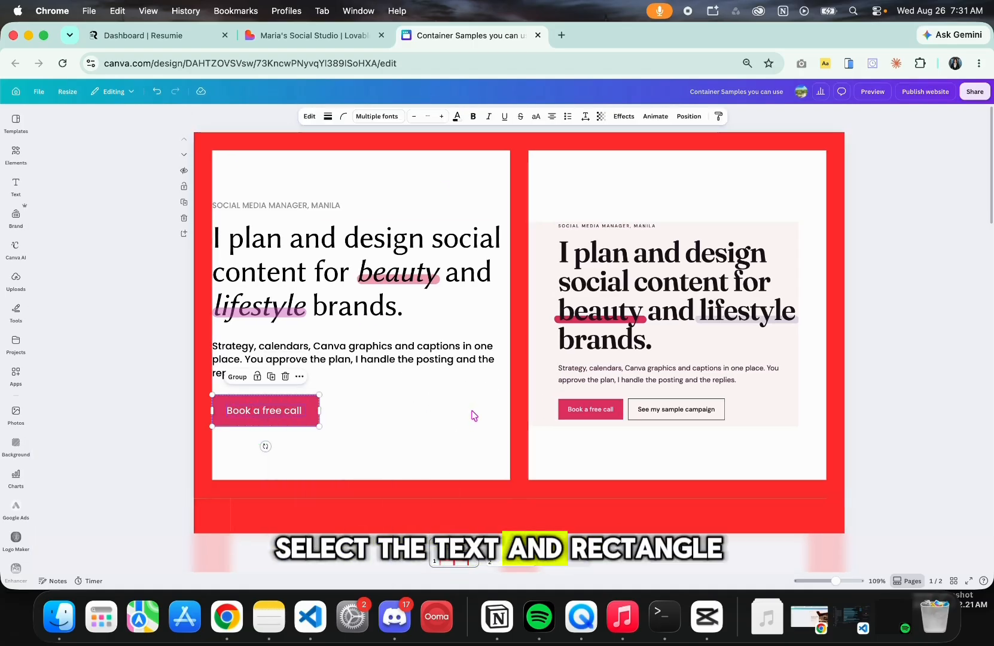
- Duplicate the pink button with its label, place the copy beside the original, and widen the copied rectangle
left_click(273, 377)
left_click(425, 416)
left_click_drag(383, 418, 454, 417)
- Change the label colour on the duplicated button to black
left_click(382, 416)
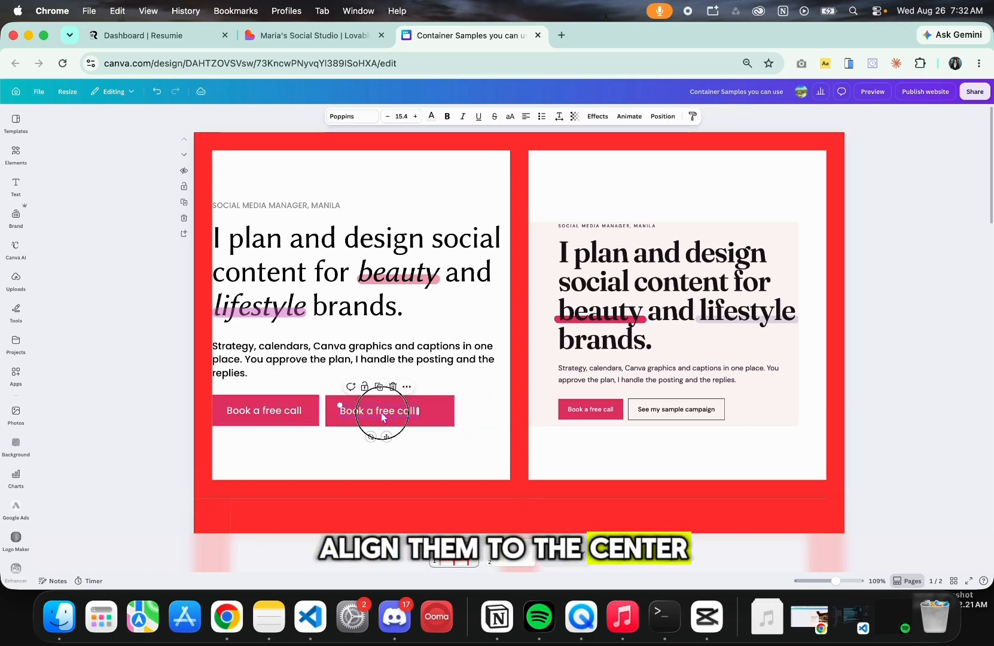
left_click(432, 117)
left_click(89, 202)
- Remove the fill from the duplicated button's rectangle and give it a solid outline
left_click(439, 410)
left_click(440, 116)
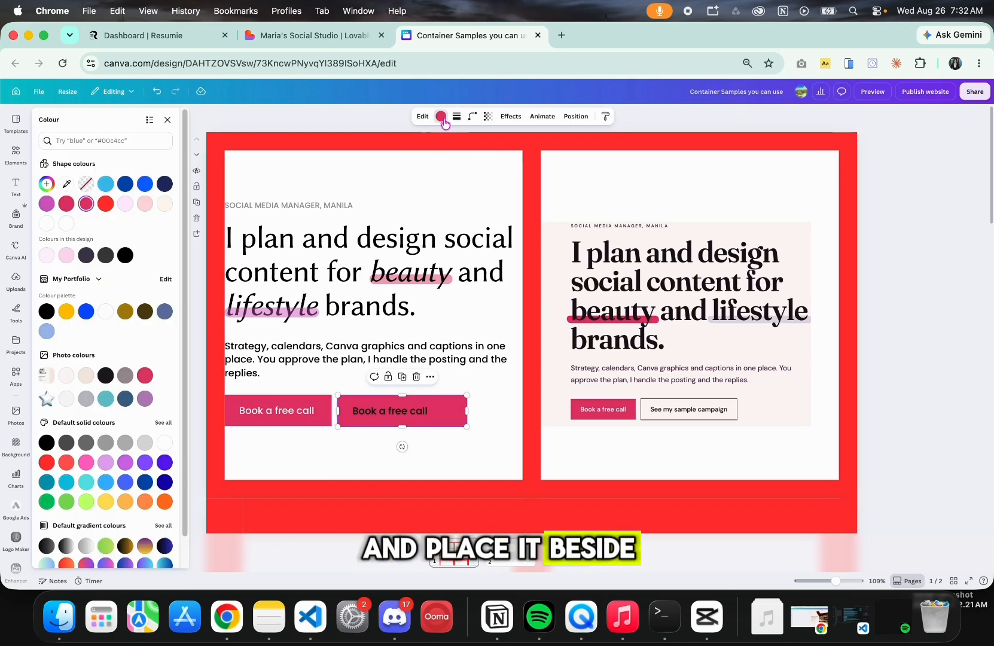
left_click(86, 183)
left_click(456, 116)
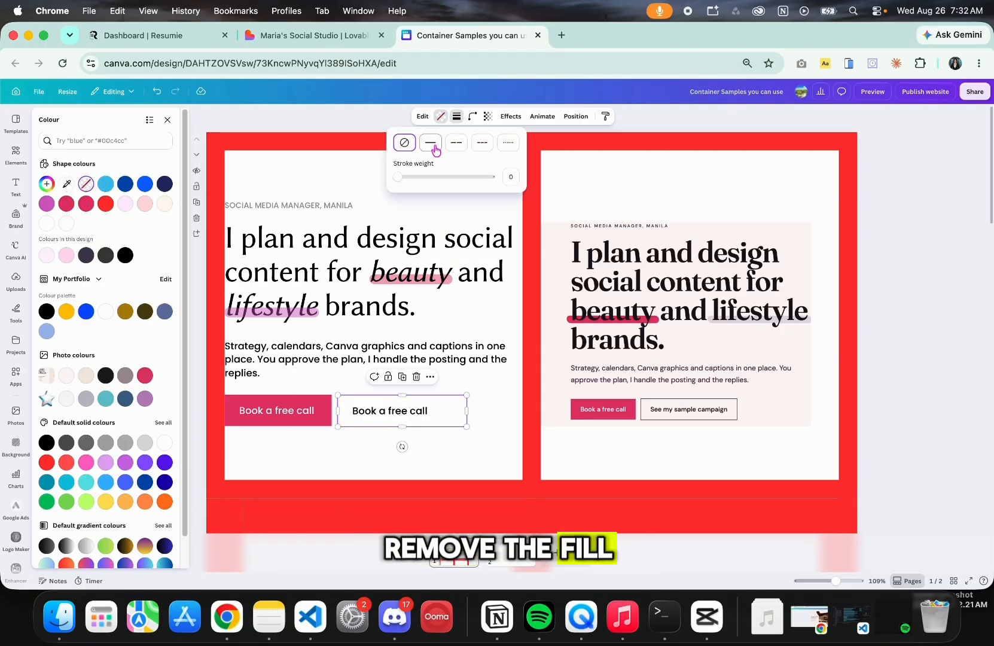
left_click(431, 142)
- Replace the outlined button's label with "See my sample Campaign" and widen its rectangle to fit the text
left_click(425, 415)
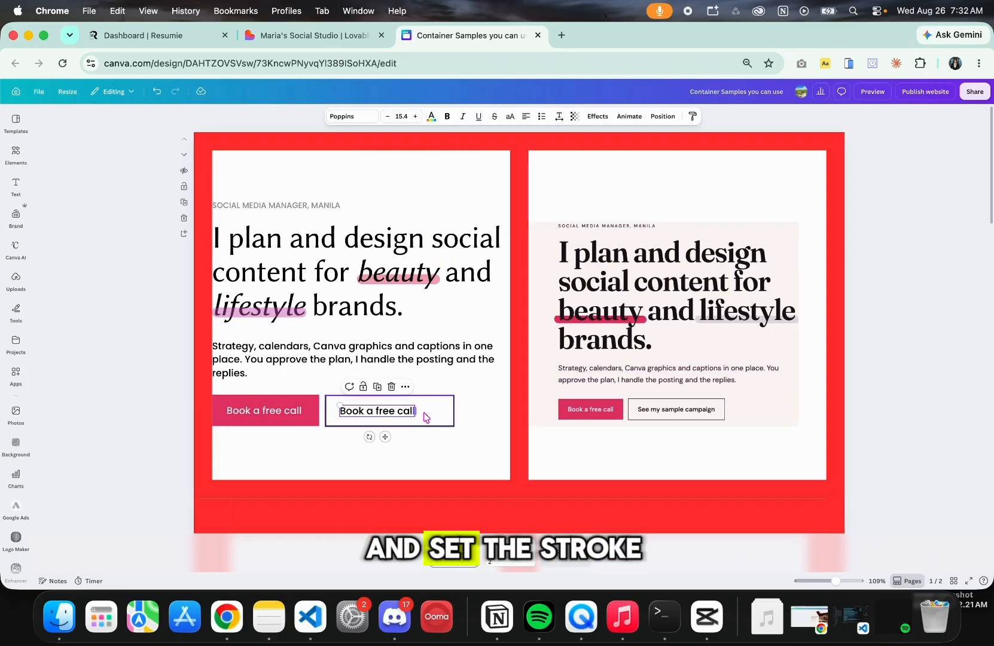
left_click(426, 417)
double_click(411, 413)
type("See my sample Campaign")
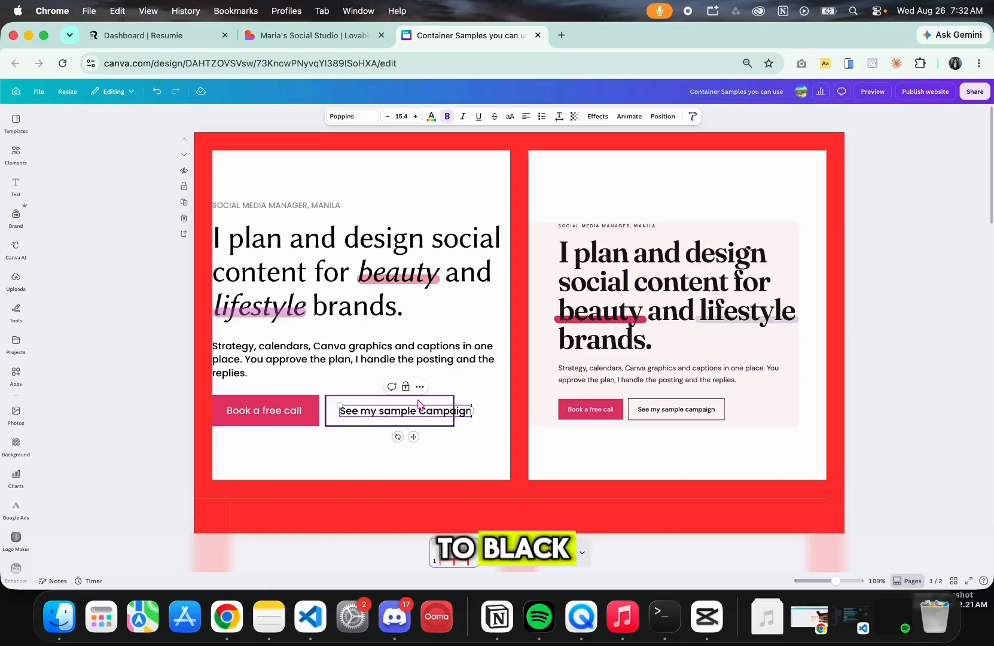
left_click(418, 400)
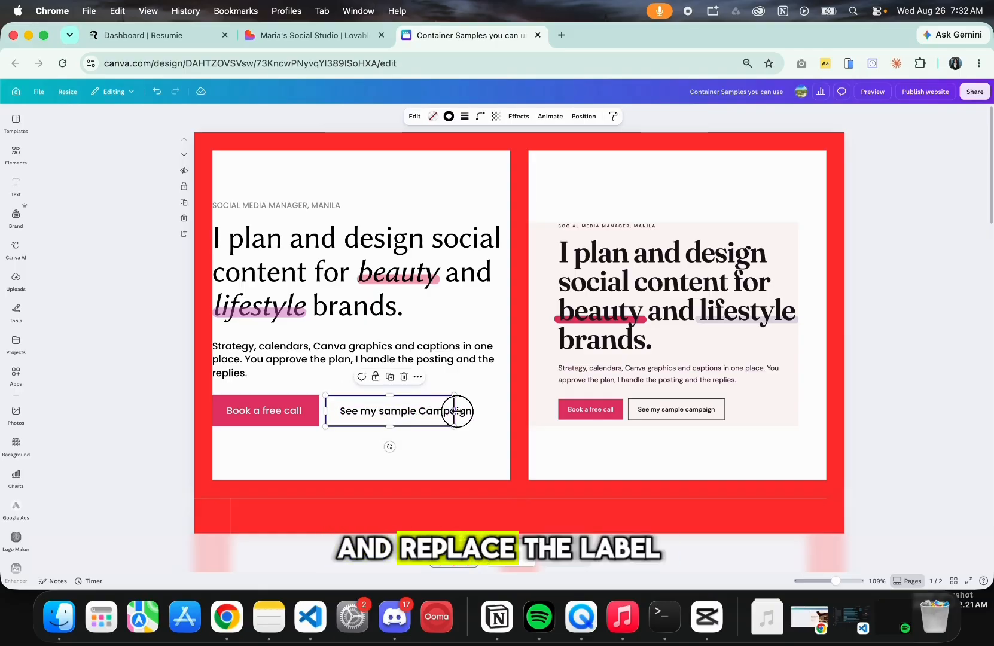
left_click_drag(455, 411, 483, 411)
- Select the outlined rectangle with its "See my sample Campaign" label and align them to centre and middle
left_click(412, 411, "shift")
right_click(413, 412)
mouse_move(455, 478)
left_click(568, 496)
right_click(413, 412)
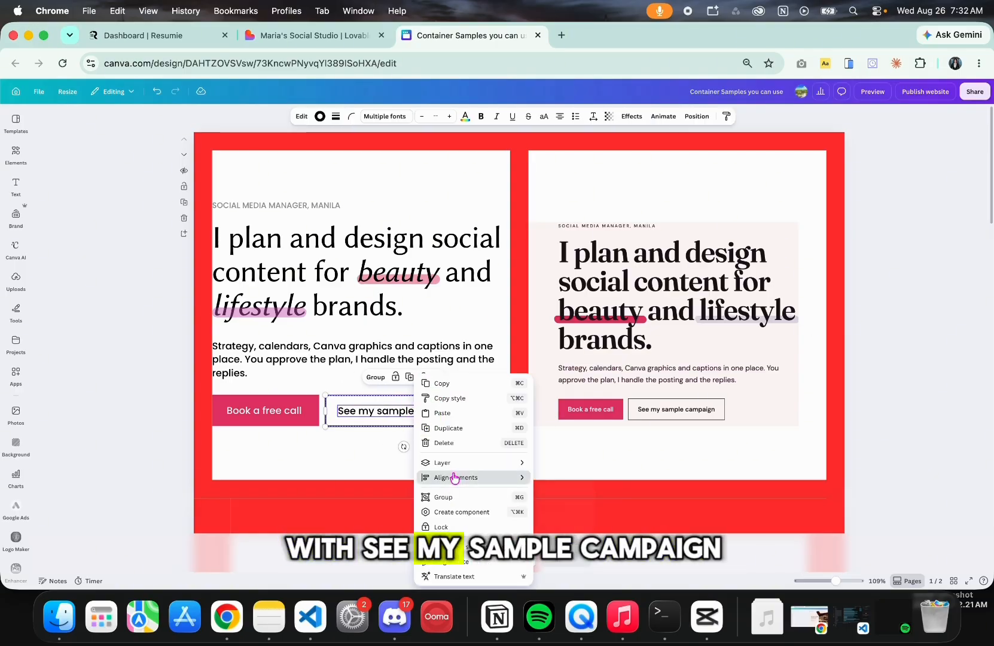
left_click(563, 547)
- Select both buttons together and move them down slightly to add space below the supporting paragraph
left_click(410, 190)
left_click_drag(446, 443, 243, 406)
left_click_drag(243, 407, 243, 414)
- Soften the supporting paragraph by setting its transparency to 73
left_click(345, 395)
left_click(419, 372)
left_click(575, 116)
left_click_drag(597, 152, 564, 152)
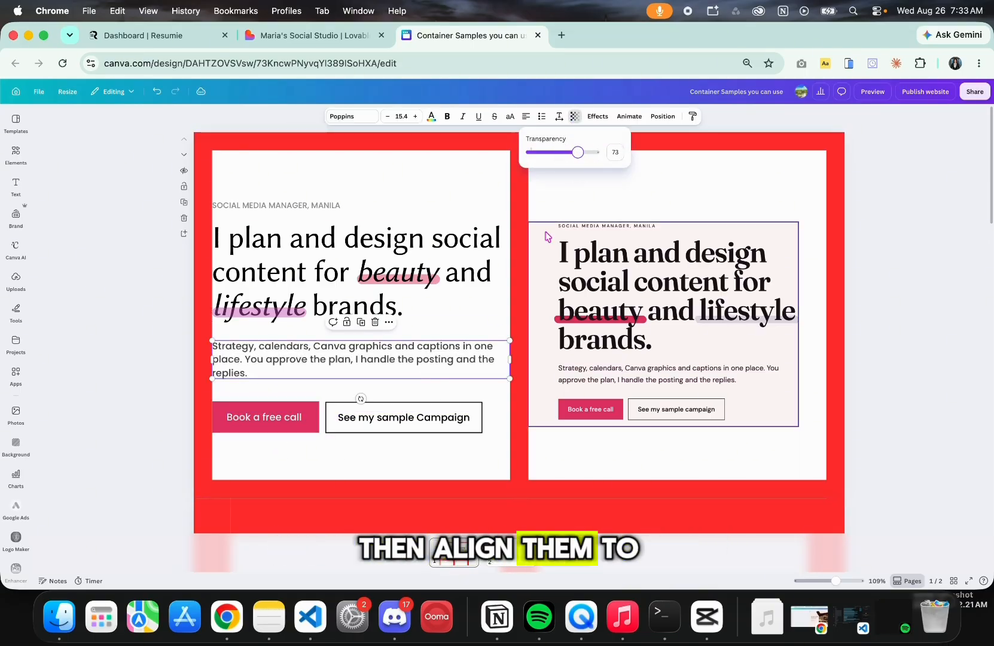
- Expand the reference screenshot's crop to examine the full hero layout, including the profile photo placeholder
left_click(630, 367)
left_click_drag(685, 347, 311, 319)
left_click_drag(424, 297, 712, 299)
left_click_drag(652, 400, 652, 458)
left_click_drag(419, 299, 501, 302)
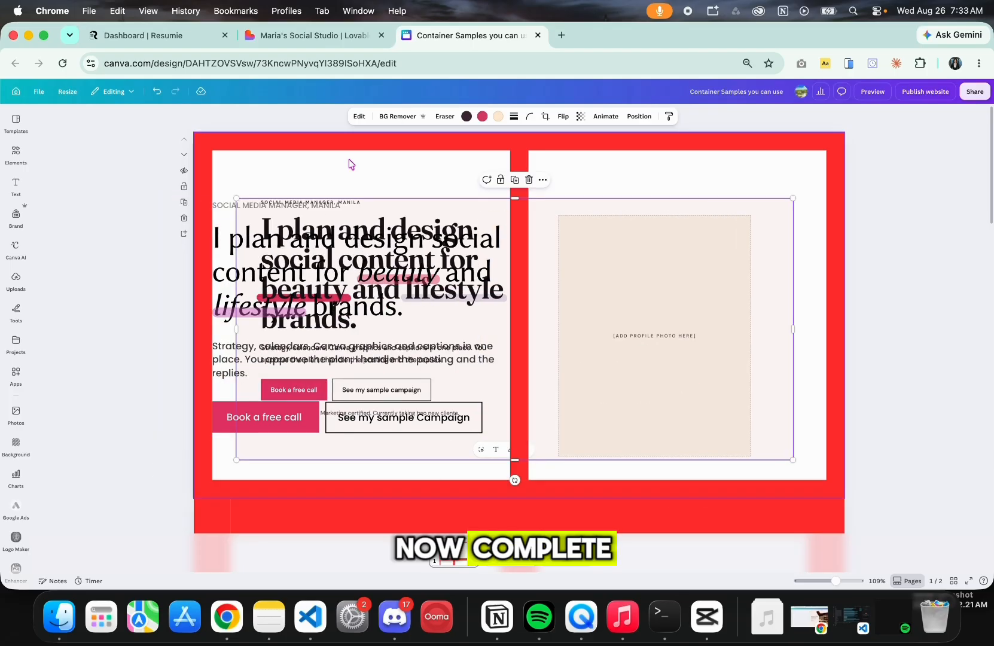
- Delete the reference screenshot from the hero section
left_click(670, 180)
left_click(647, 275)
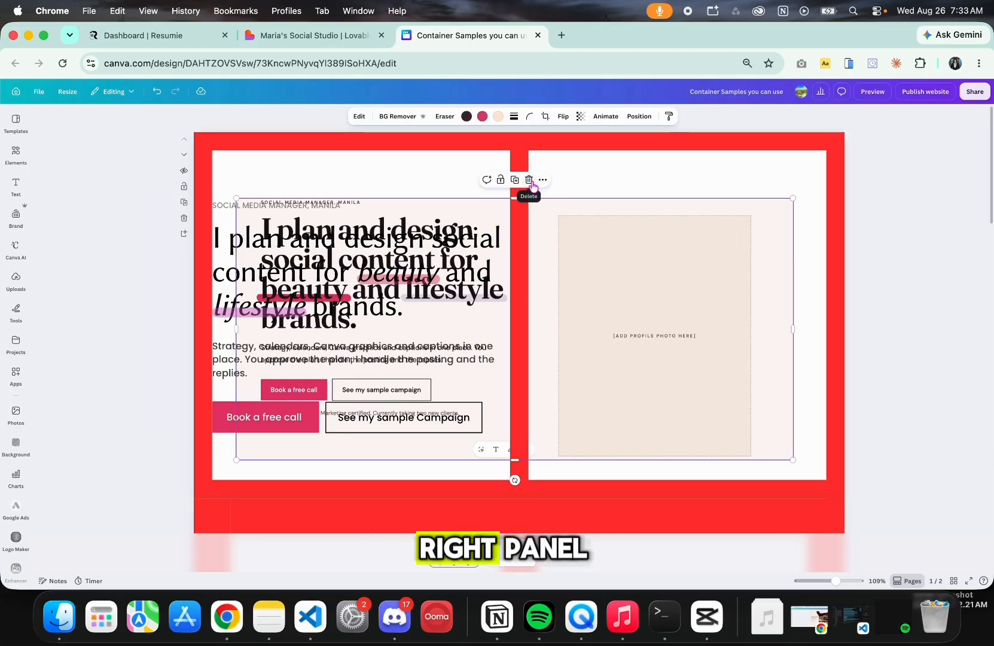
left_click(530, 182)
- Search the elements for "frame", add a rectangular frame to the empty right-hand panel, and enlarge it to nearly fill the panel
left_click(16, 155)
left_click(104, 128)
type("frame")
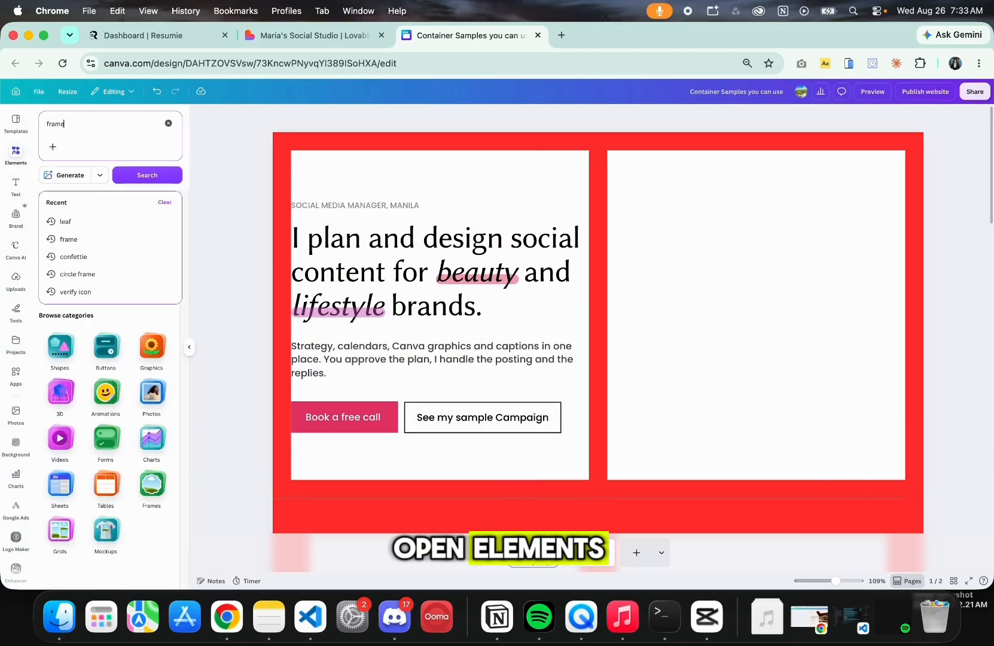
key("Return")
left_click_drag(64, 242, 613, 240)
left_click_drag(726, 267, 815, 268)
left_click_drag(755, 359, 758, 465)
left_click_drag(740, 227, 739, 225)
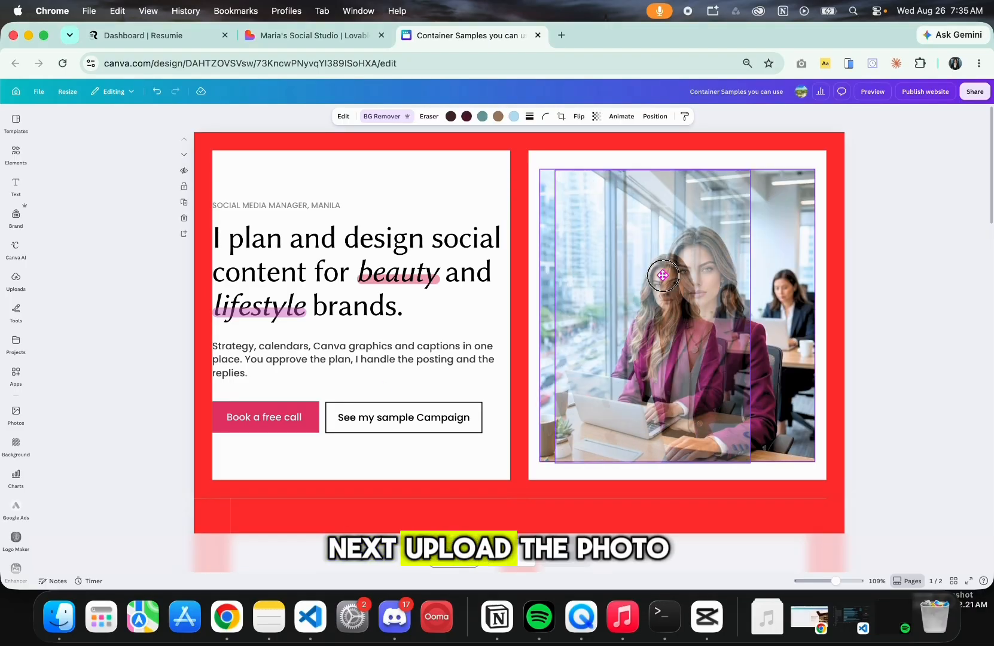
- Place the portrait of the woman in the maroon blazer into the frame and shift it upward within the crop
left_click_drag(661, 275, 682, 268)
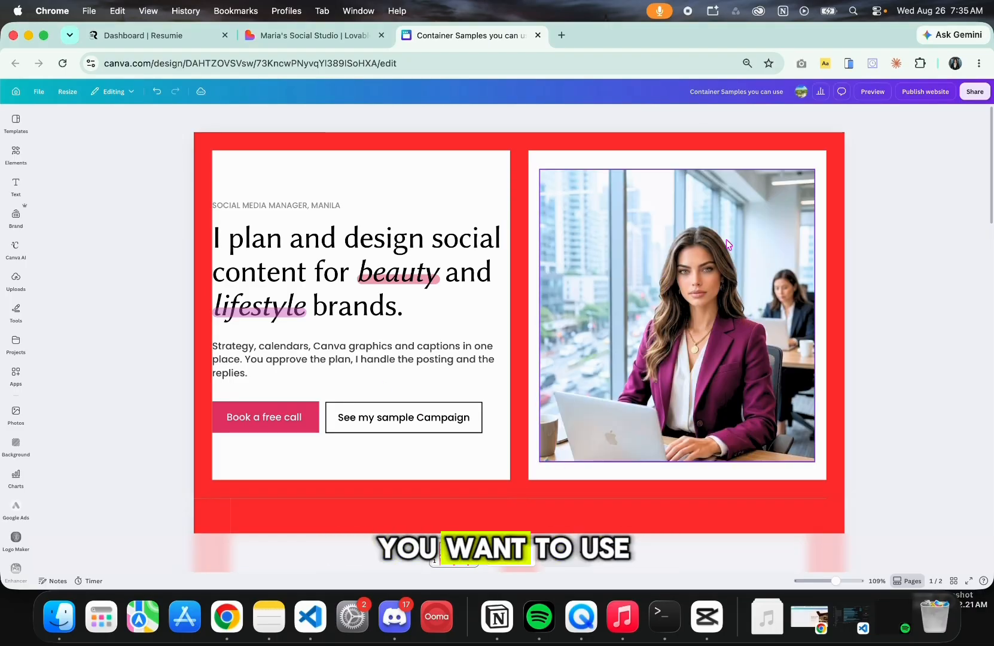
double_click(667, 313)
left_click_drag(666, 306, 670, 271)
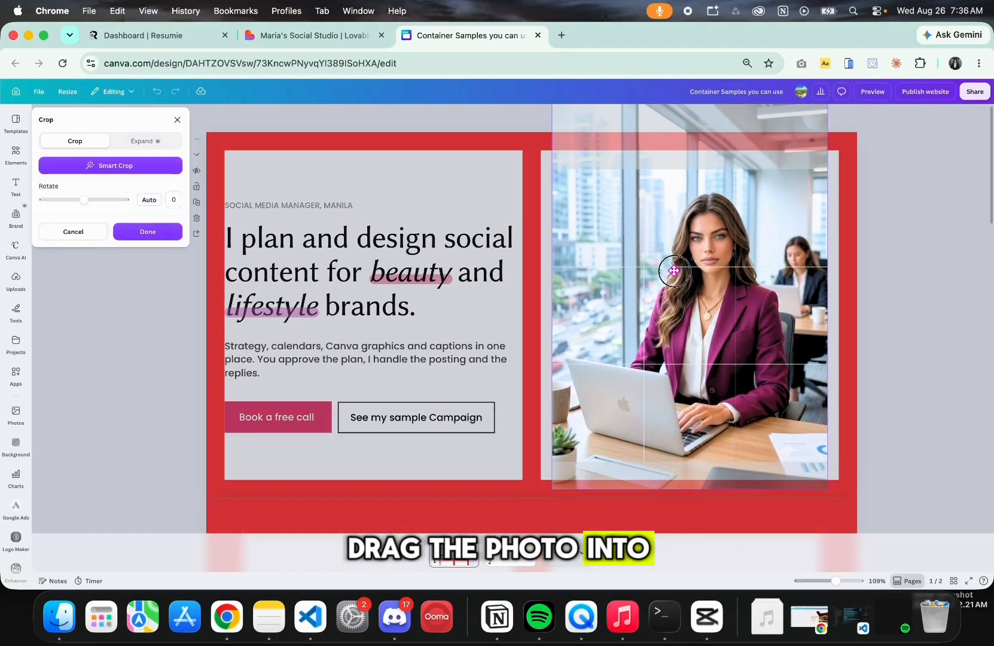
left_click(906, 268)
left_click(905, 267)
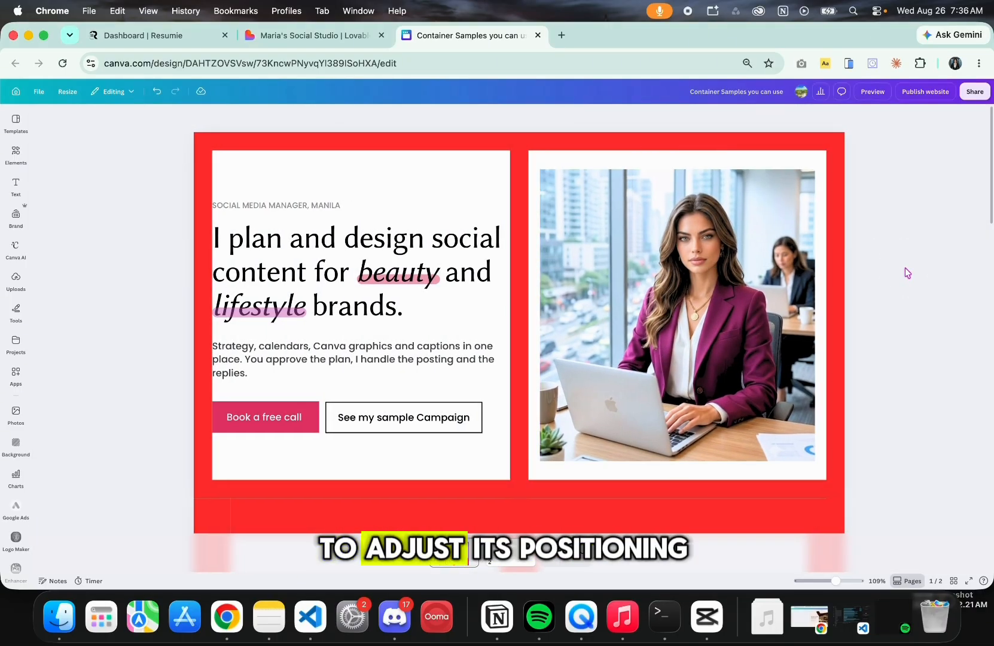
- Delete all the red guide bars around and between the hero's two panels
scroll(888, 292, "down", 2)
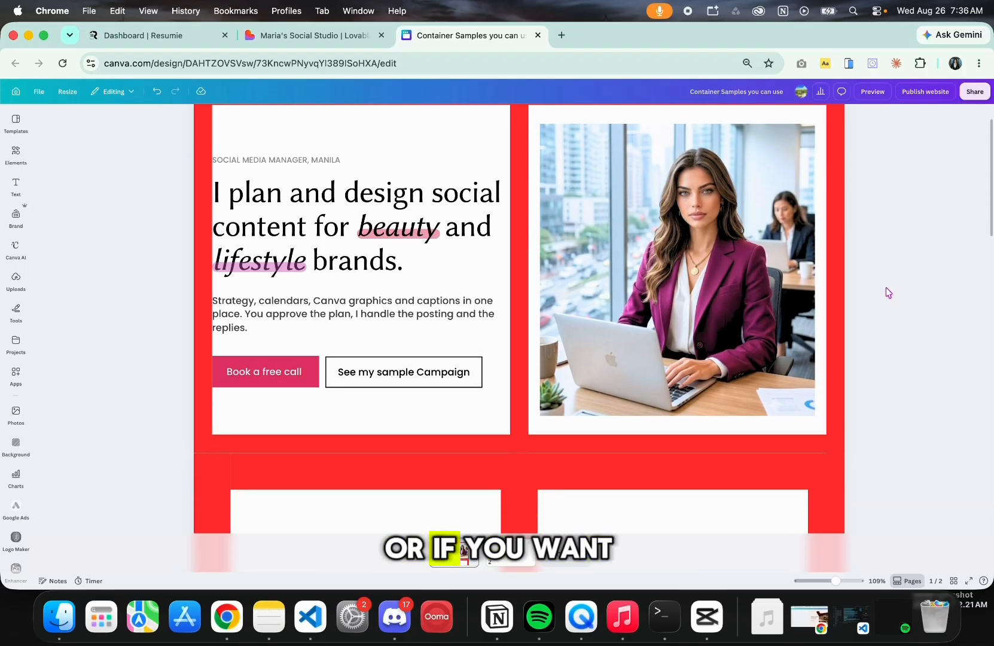
scroll(888, 292, "up", 2)
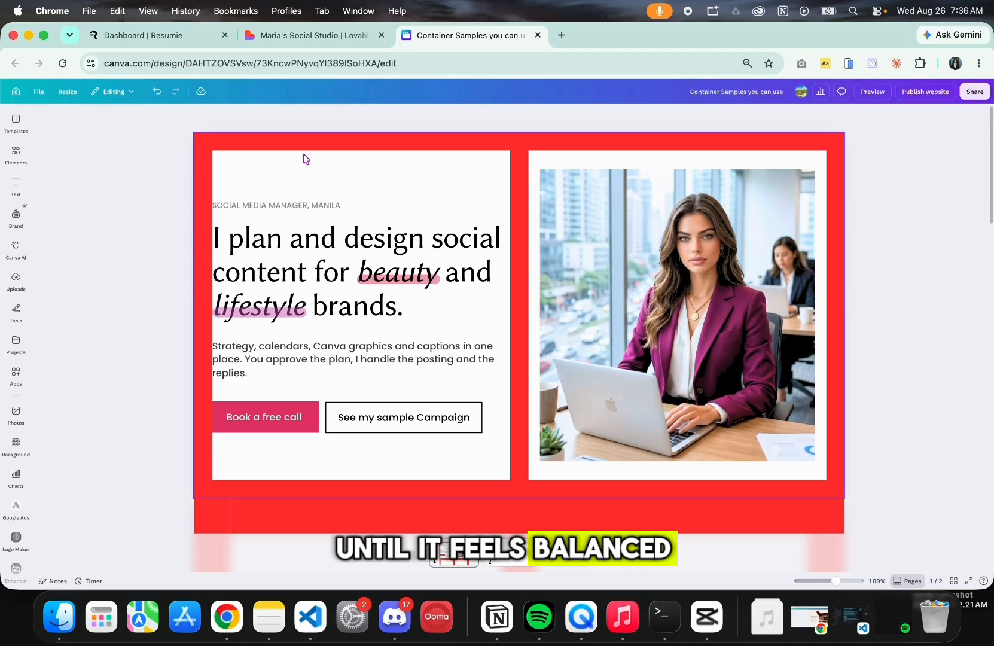
left_click(344, 147)
key("Delete")
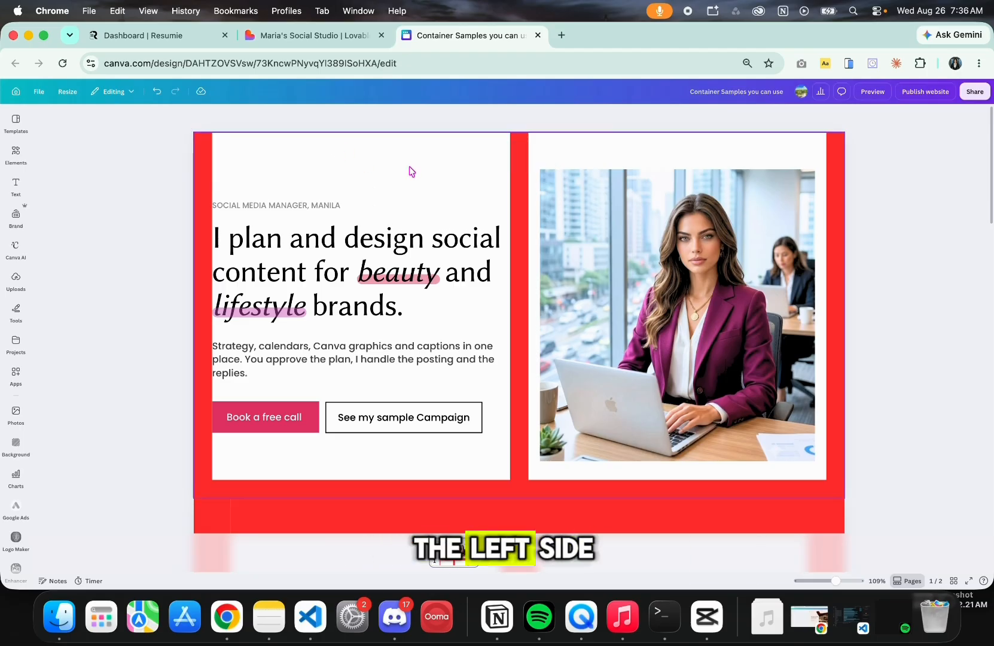
left_click(829, 180)
key("Delete")
left_click(517, 182)
key("Delete")
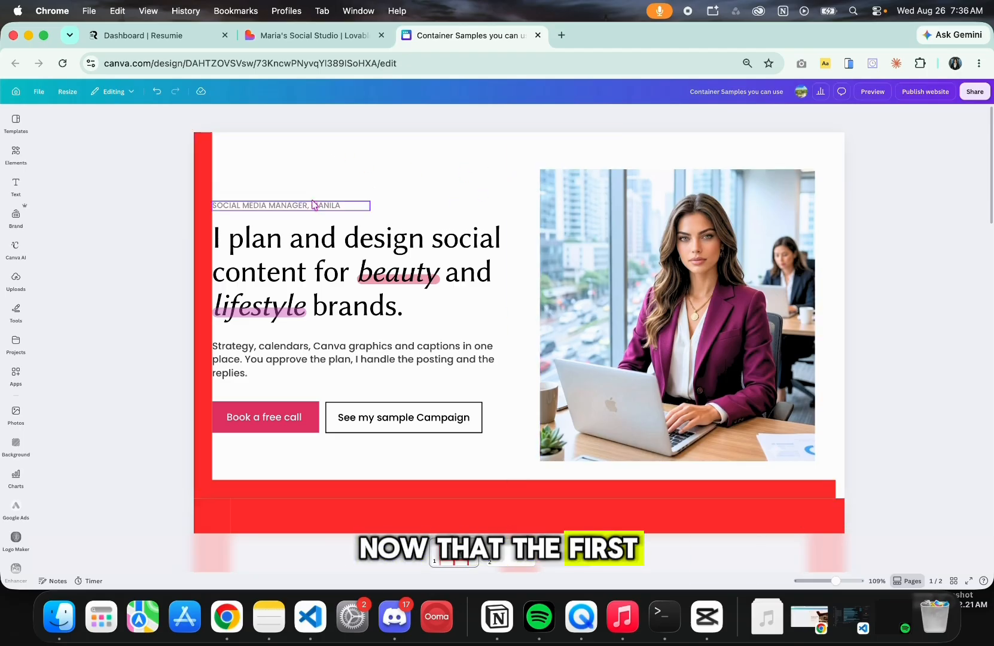
left_click(202, 202)
key("Delete")
left_click(362, 479)
key("Delete")
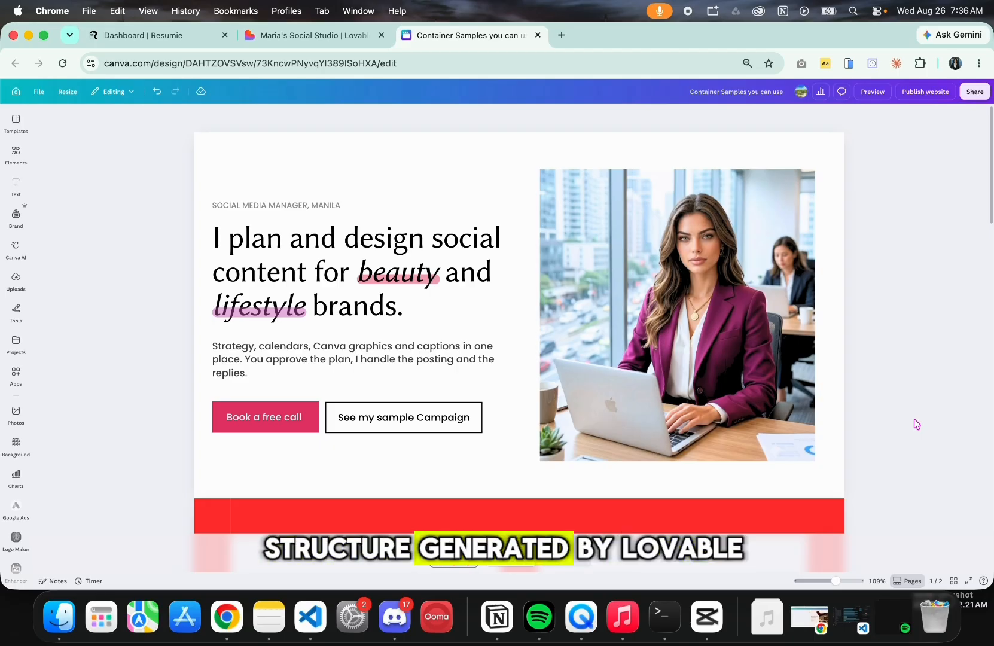
- Add a new blank section directly below the finished hero section
scroll(916, 424, "down", 3)
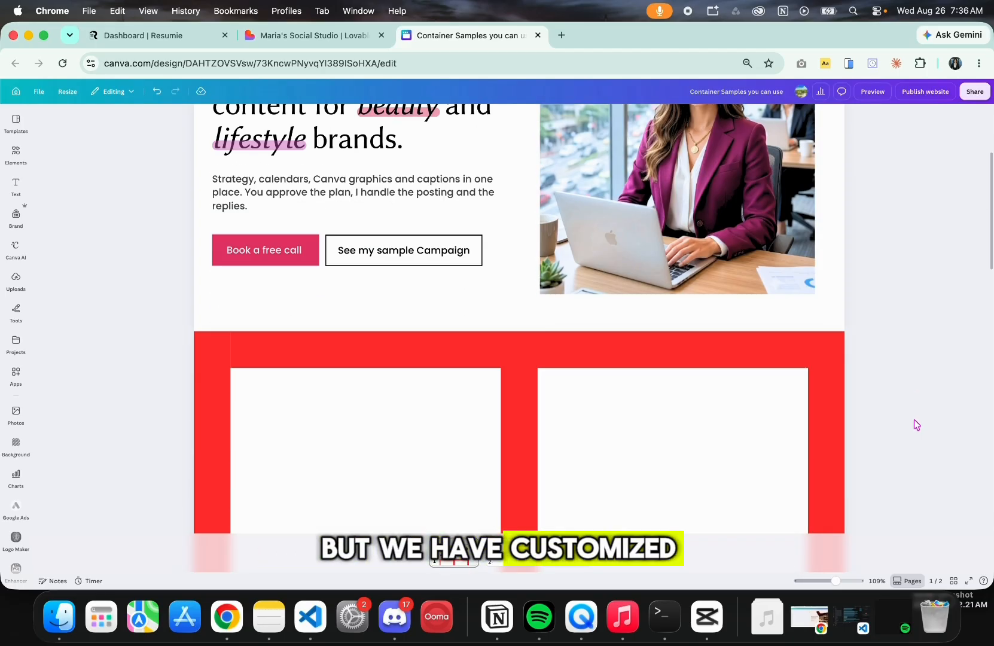
scroll(916, 424, "up", 1)
scroll(916, 425, "up", 2)
scroll(916, 425, "down", 6)
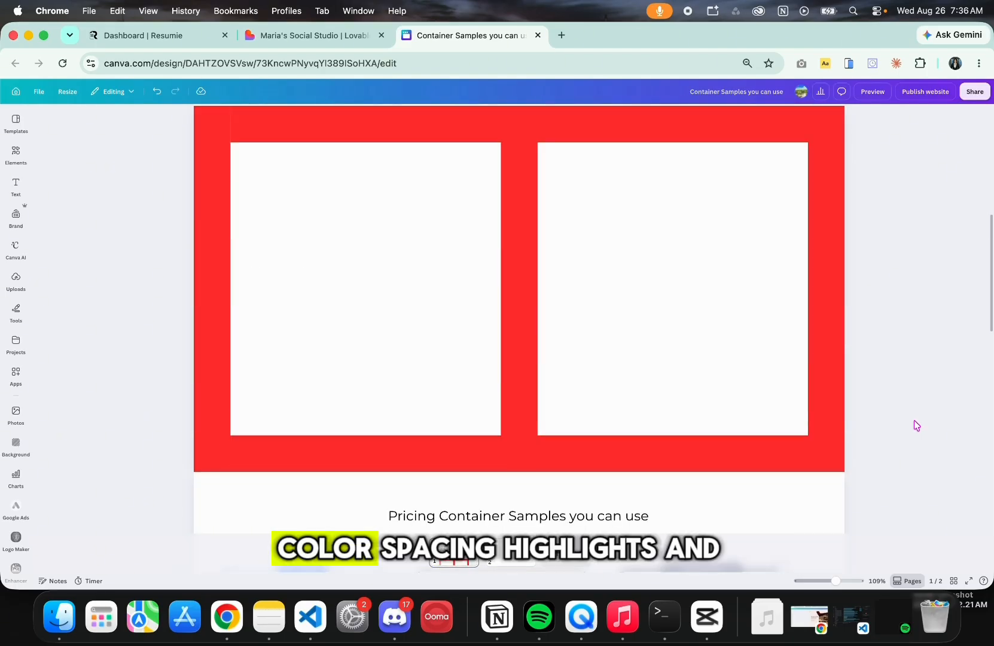
scroll(916, 425, "down", 9)
scroll(916, 425, "up", 16)
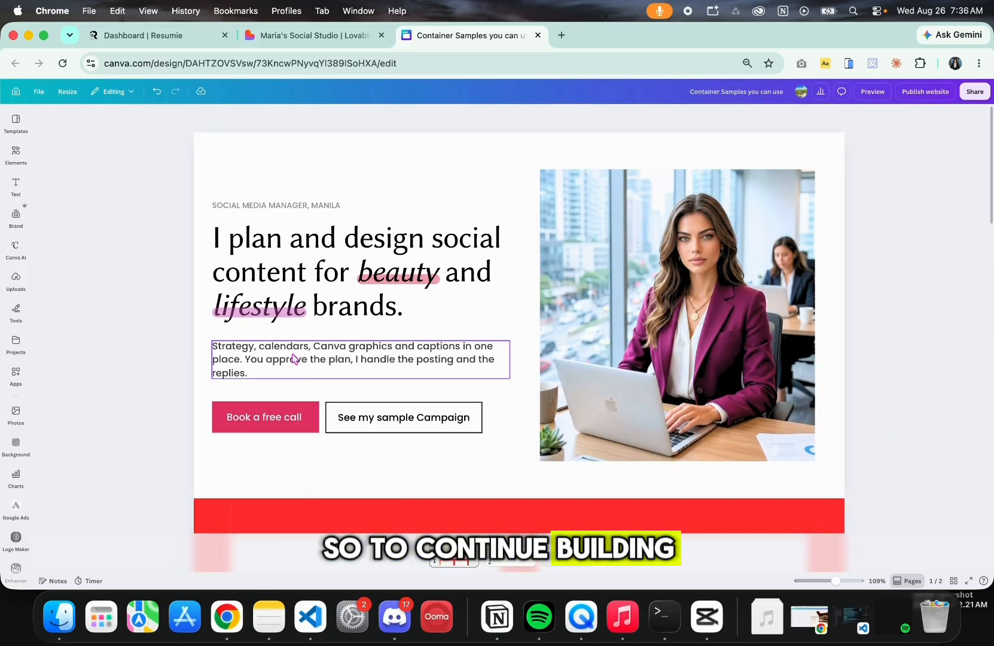
left_click(396, 157)
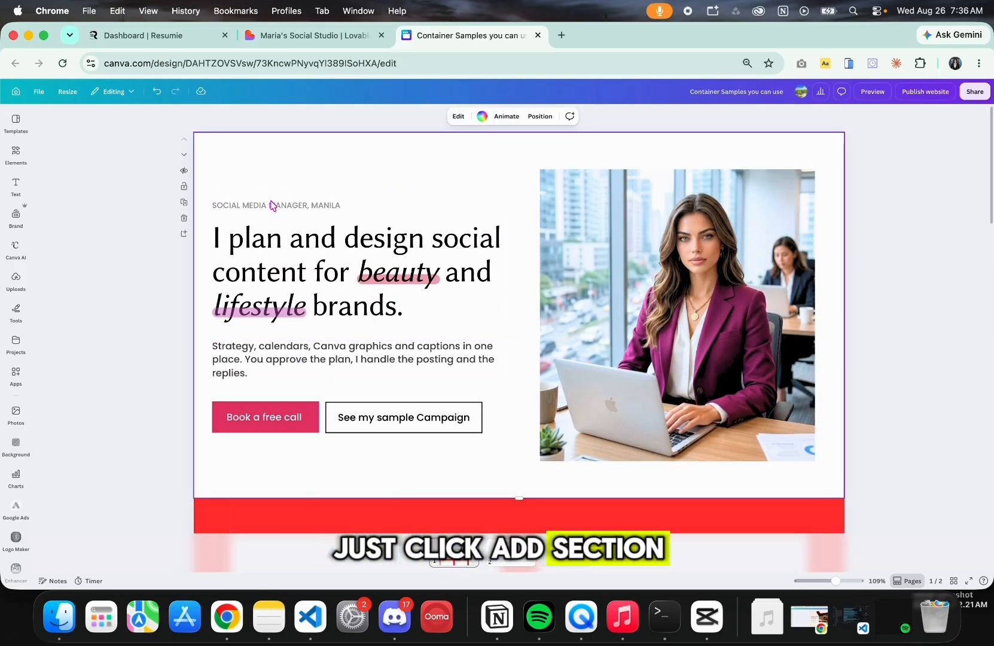
left_click(184, 234)
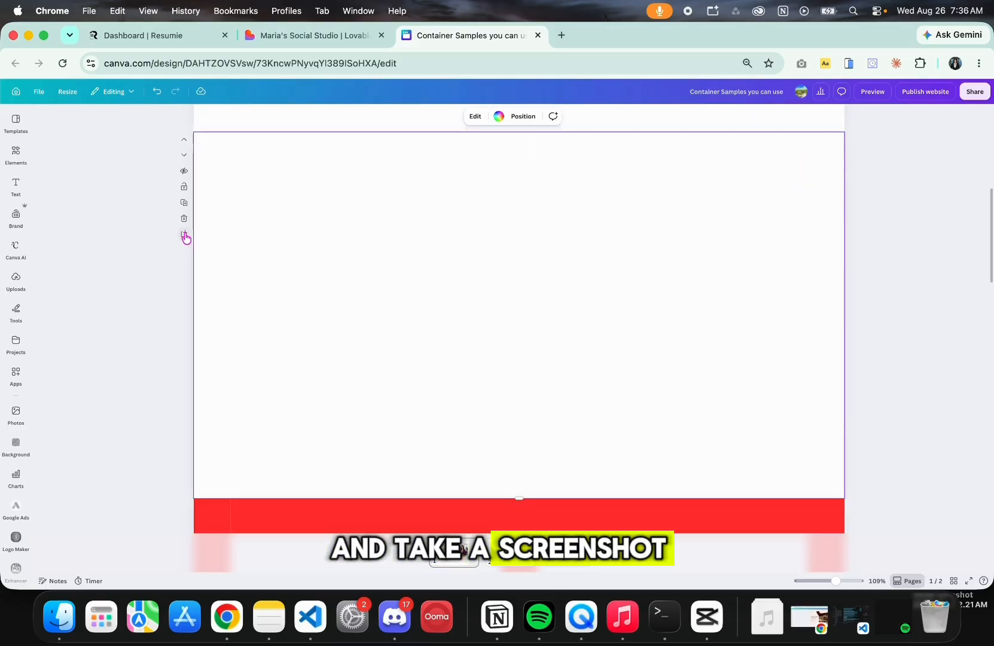
- Switch to the Lovable preview, examine the layout of its About section, and return to the Canva design
left_click(335, 37)
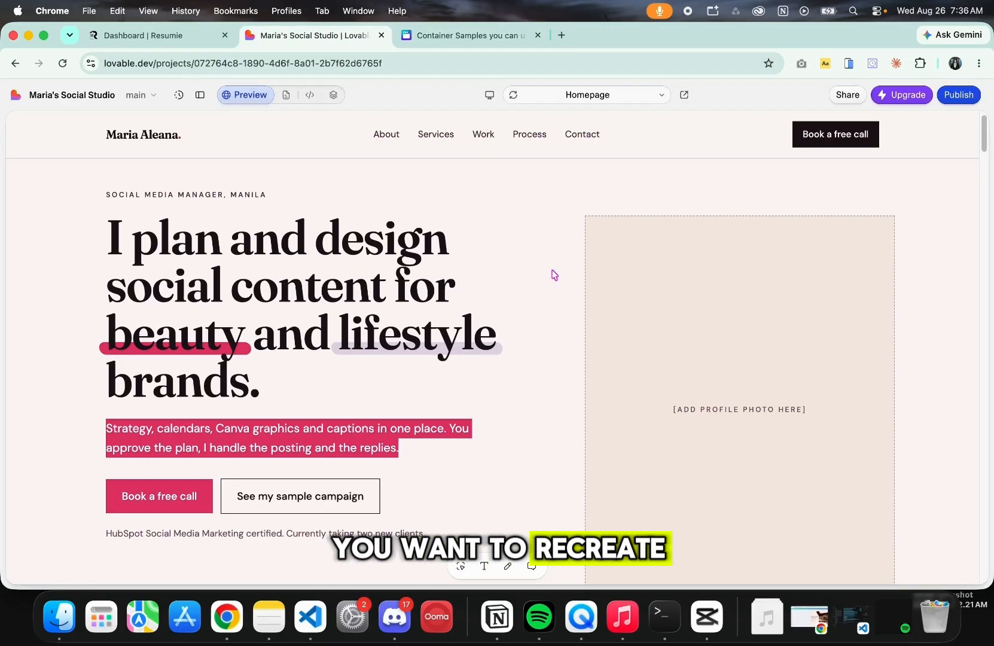
scroll(553, 275, "down", 5)
scroll(554, 274, "down", 1)
scroll(554, 274, "up", 1)
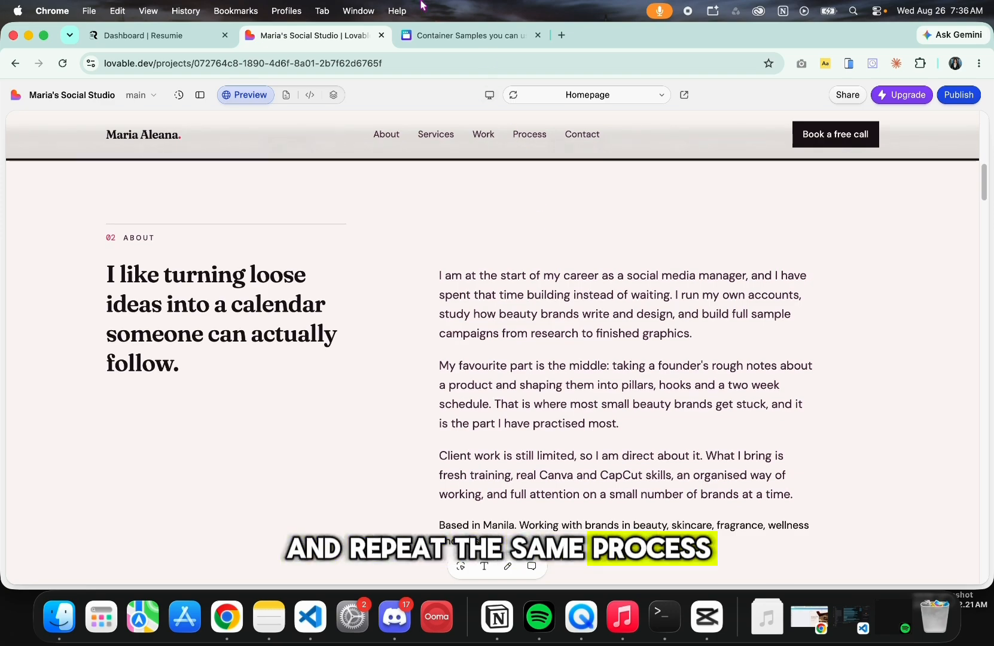
left_click(420, 36)
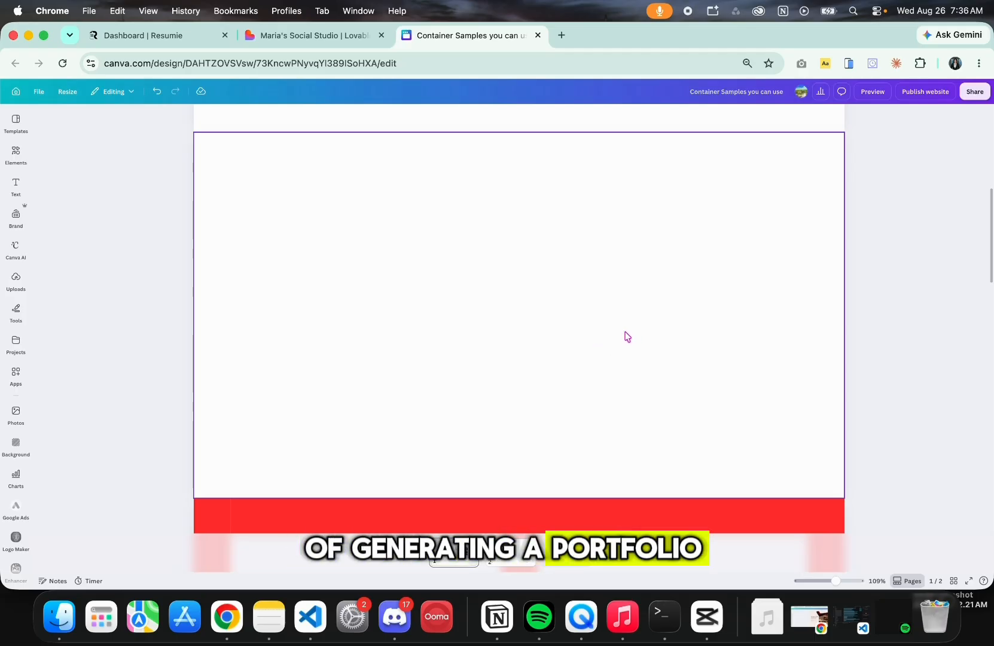
- Rename the website design as "Portfolio"
scroll(626, 336, "up", 10)
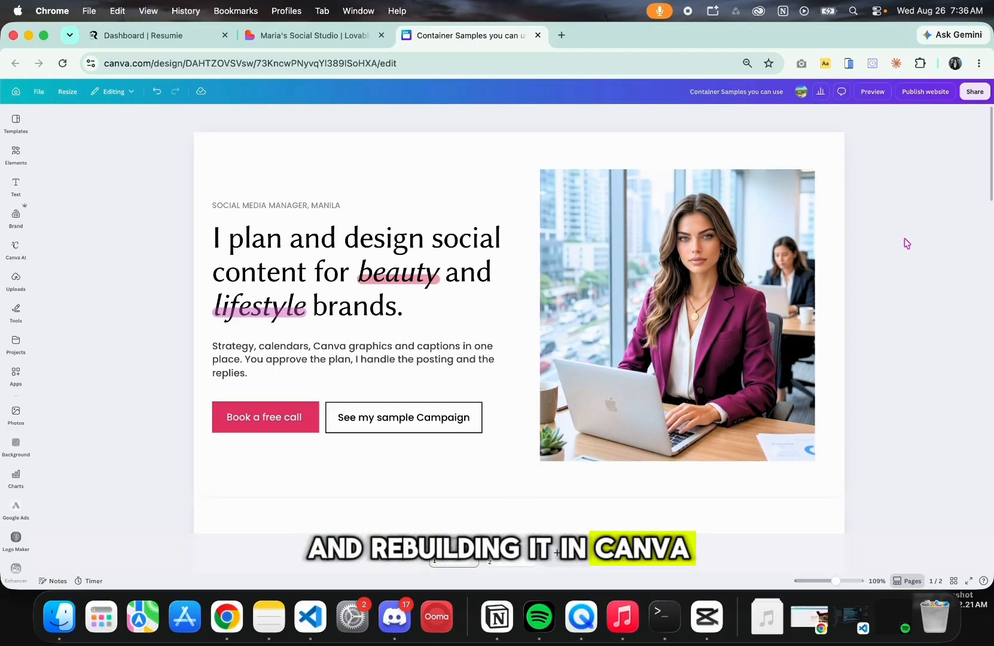
left_click(755, 91)
type("Port")
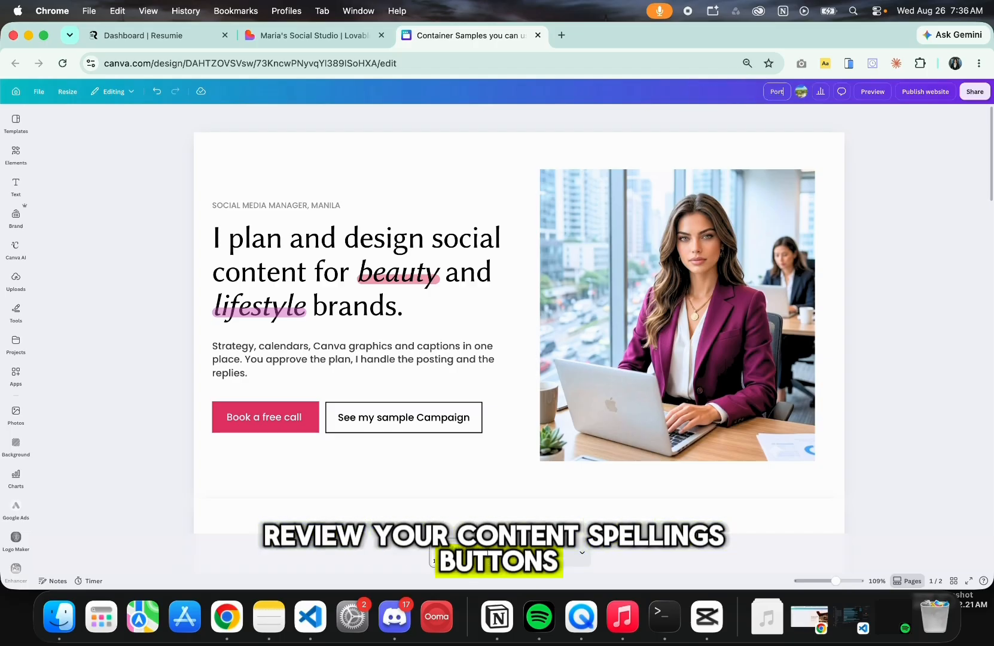
type("folio")
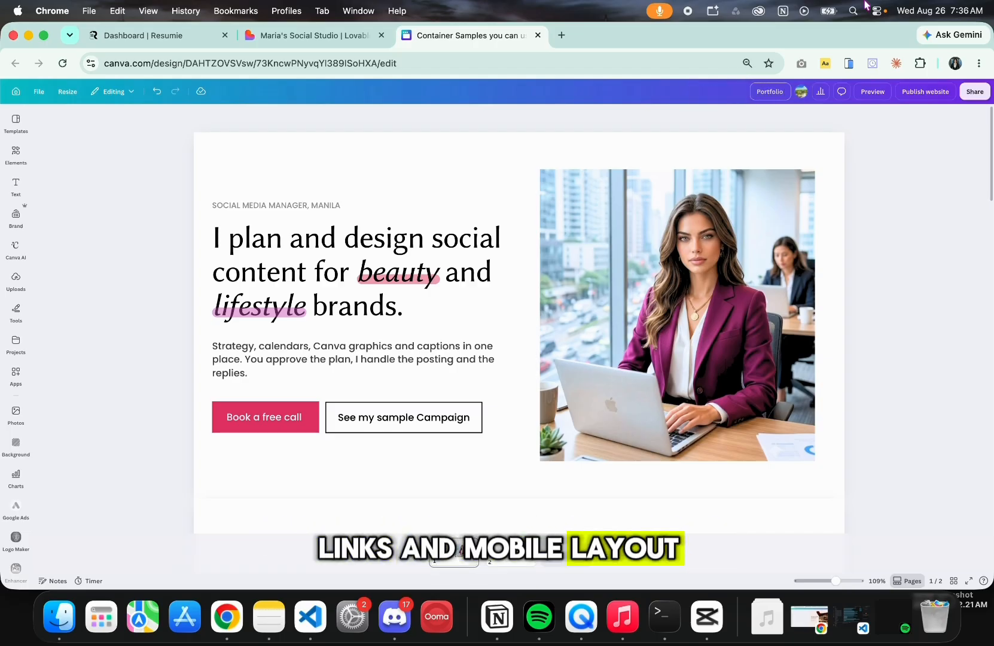
- Publish the portfolio website at the preset site address and subpath and open the live site
left_click(925, 91)
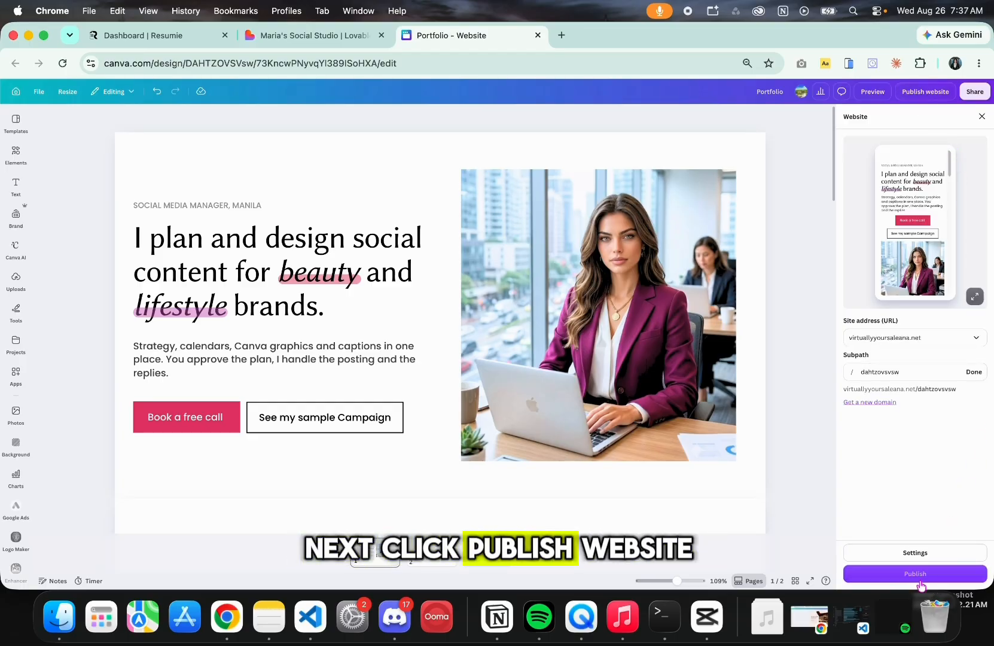
left_click(919, 578)
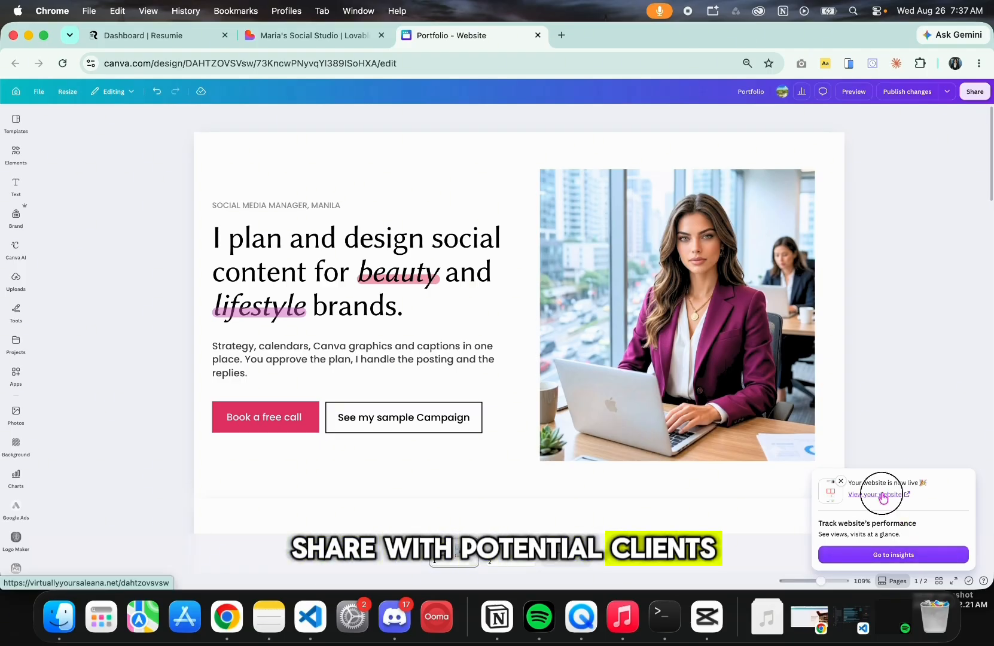
left_click(883, 495)
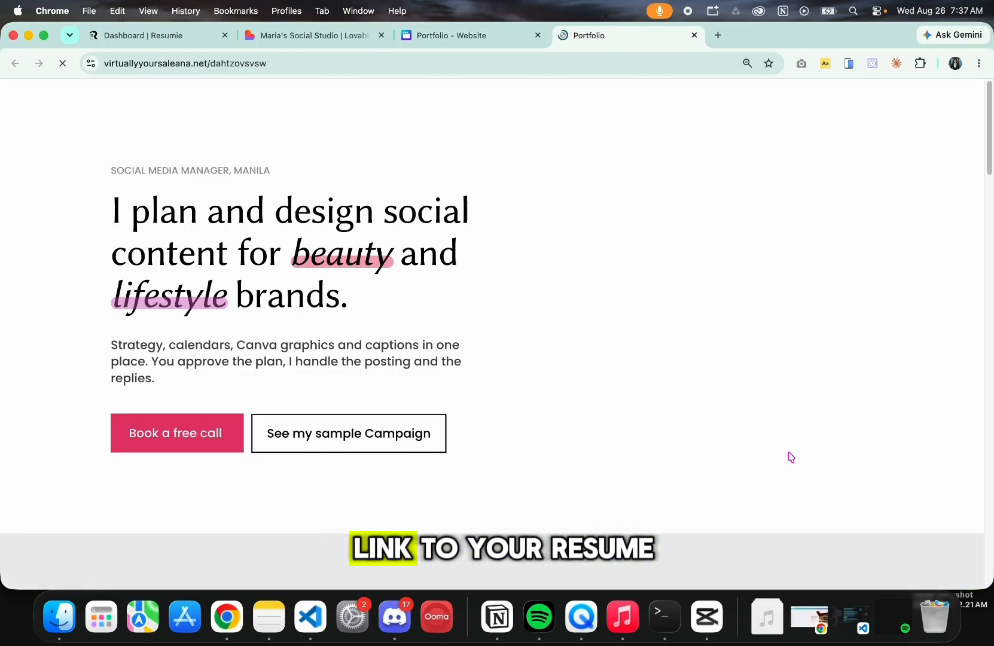
- Check the published portfolio's web address and look over the live page from the hero section downward
left_click(392, 57)
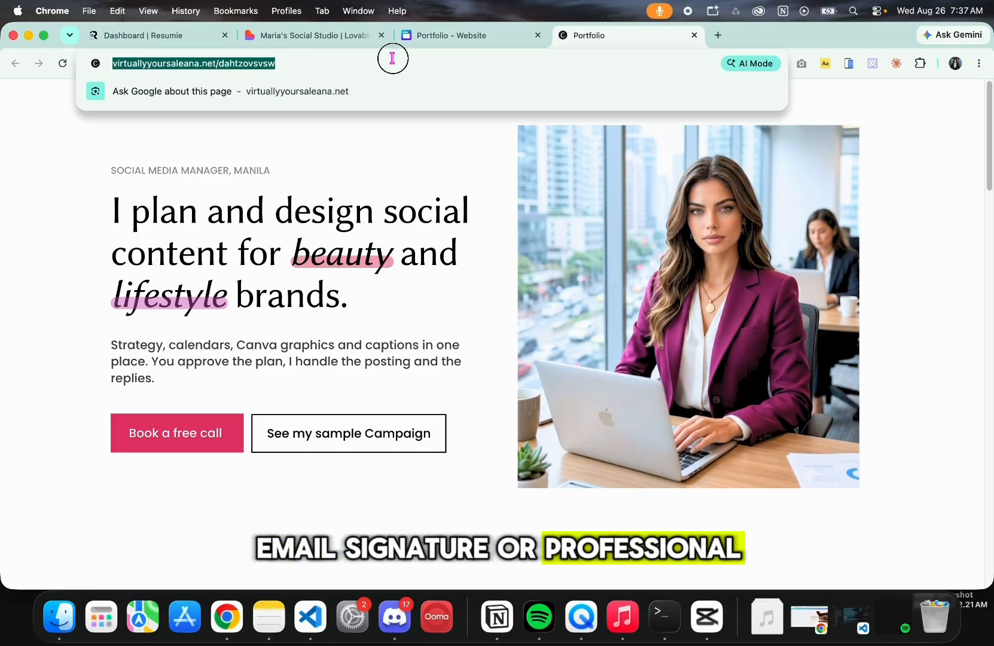
left_click(416, 221)
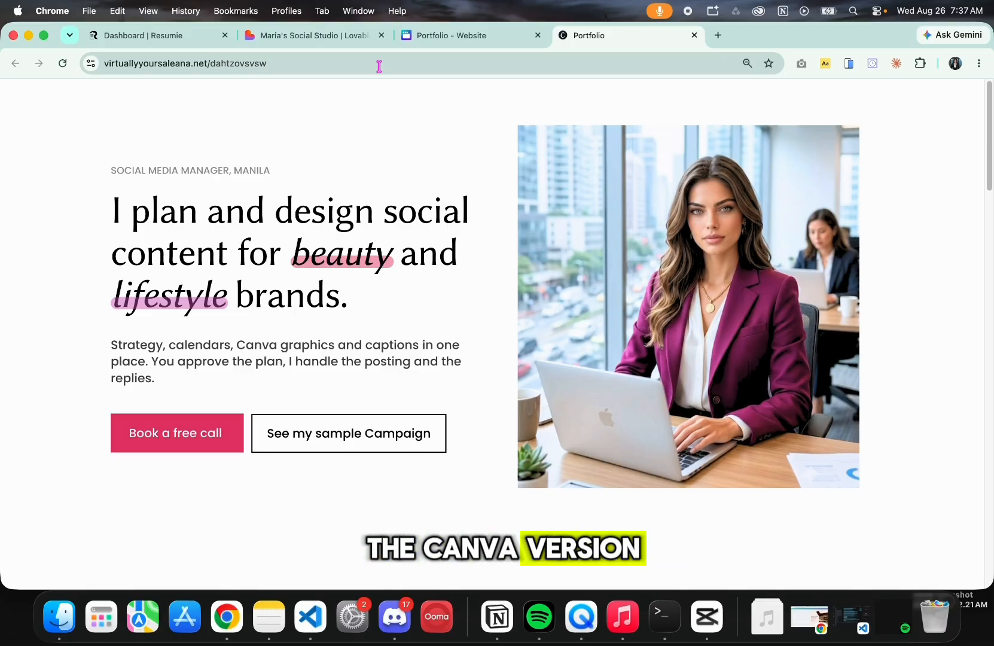
scroll(400, 180, "down", 2)
scroll(400, 180, "up", 2)
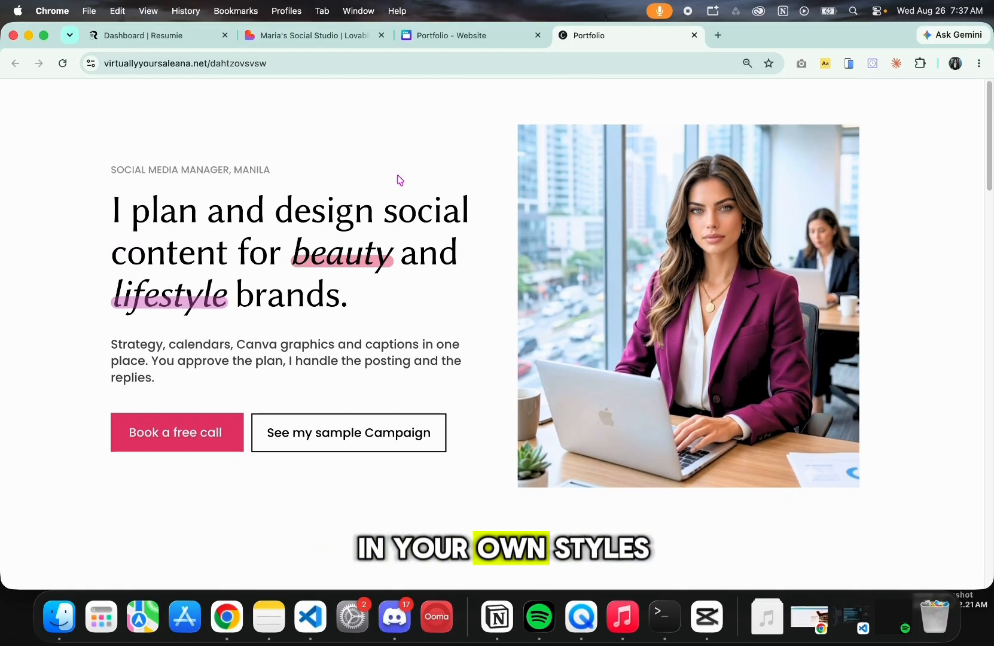
scroll(399, 180, "down", 6)
scroll(399, 179, "up", 6)
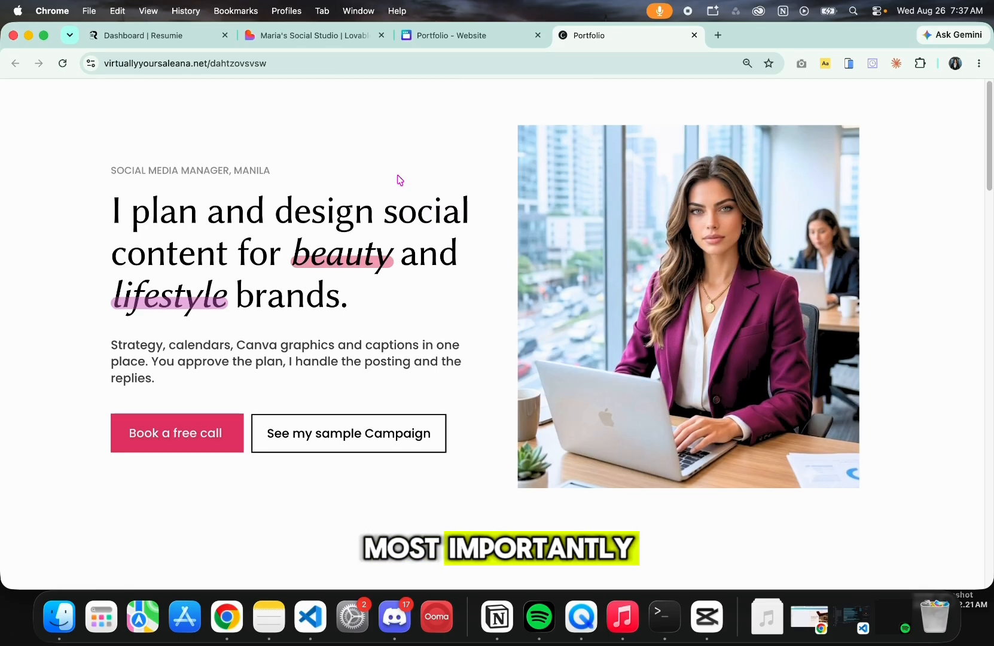